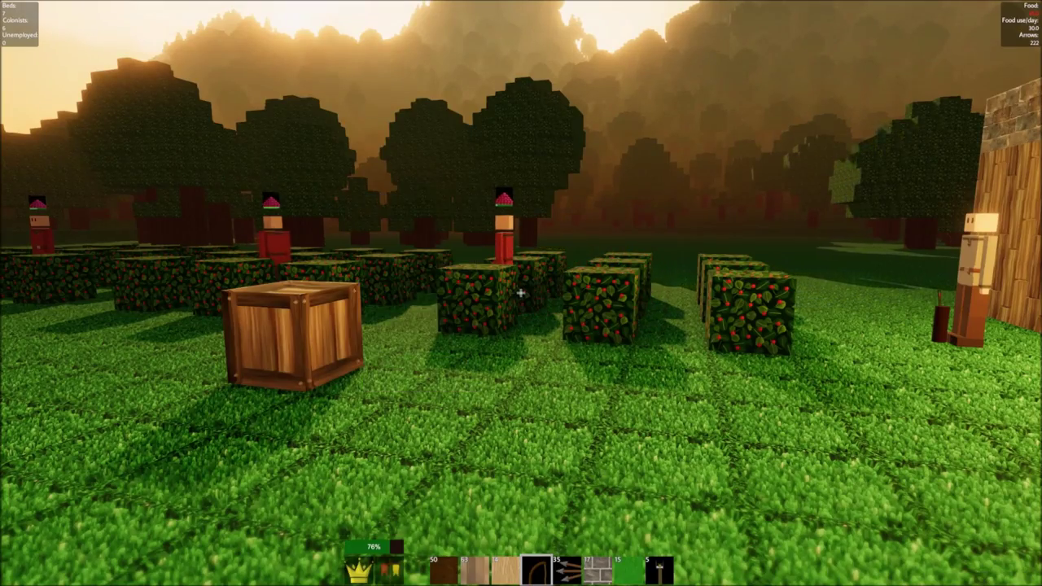
Step: Walk past the berry bushes to the wheat plot and place a stone brick on the grass
{"action": "key", "text": "w"}
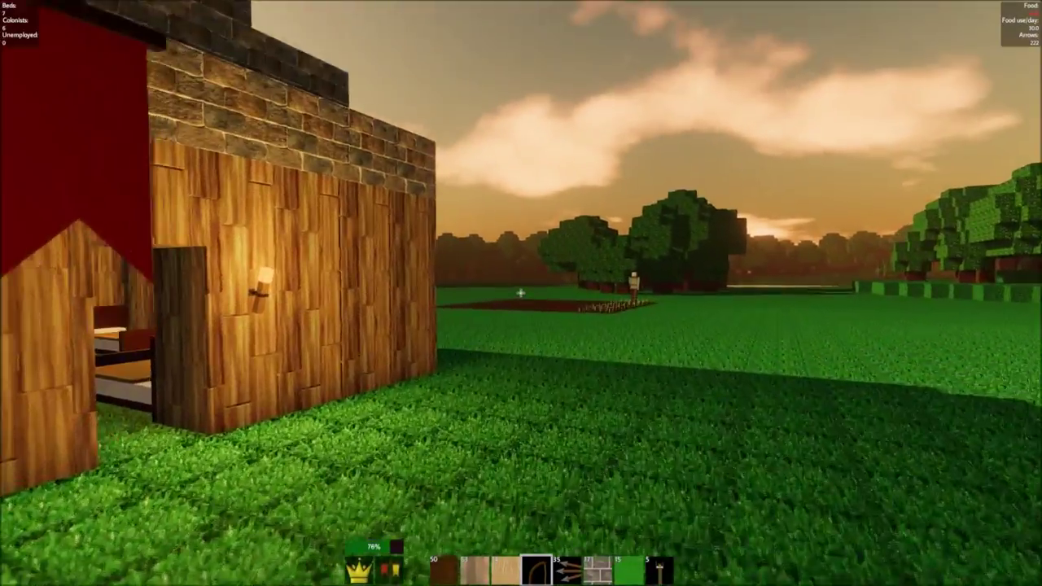
{"action": "key", "text": "w"}
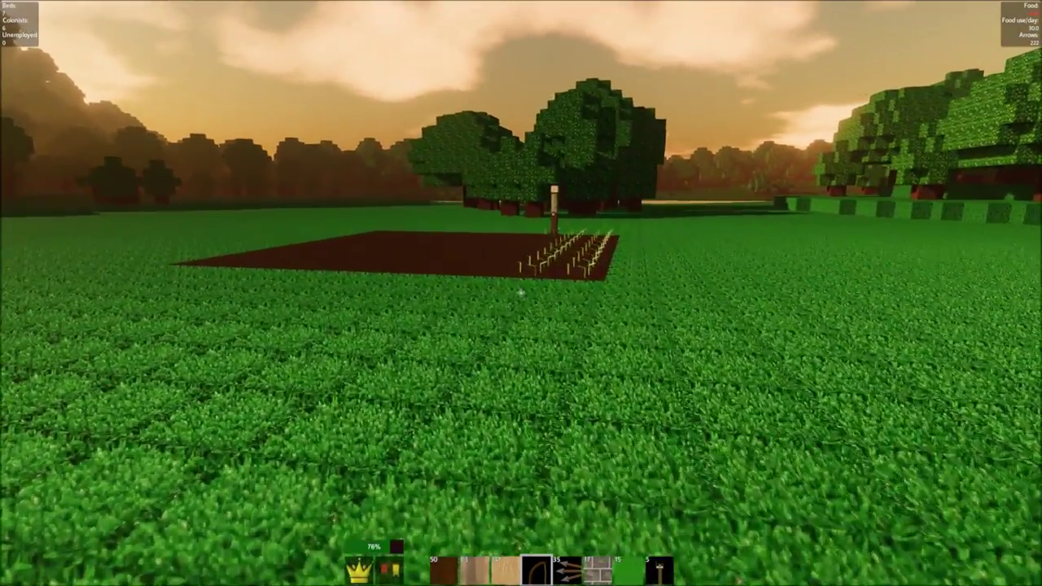
{"action": "key", "text": "w"}
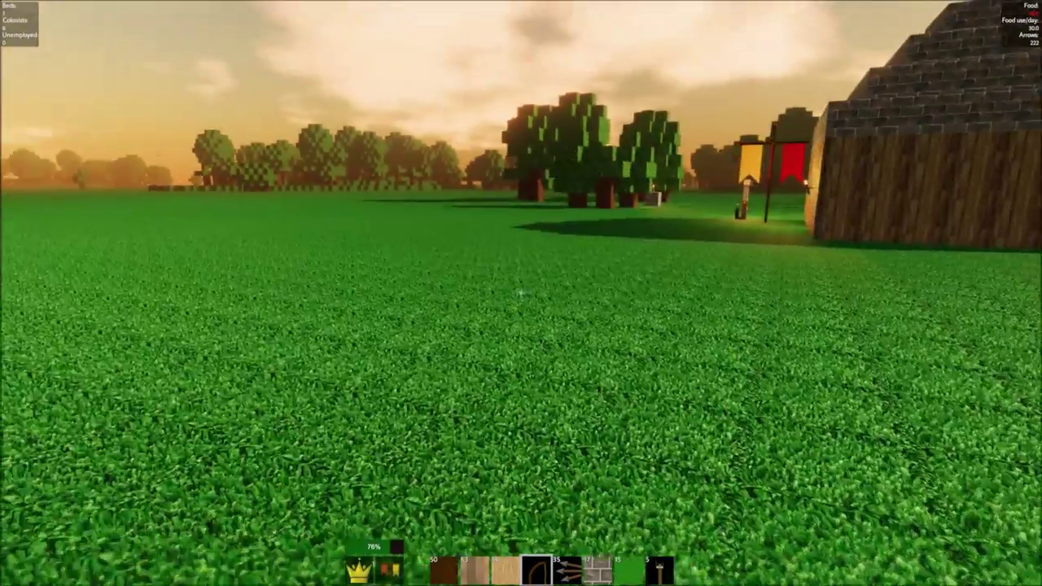
{"action": "scroll", "coordinate": [521, 293], "scroll_direction": "down", "scroll_amount": 3}
{"action": "scroll", "coordinate": [521, 293], "scroll_direction": "down", "scroll_amount": 1}
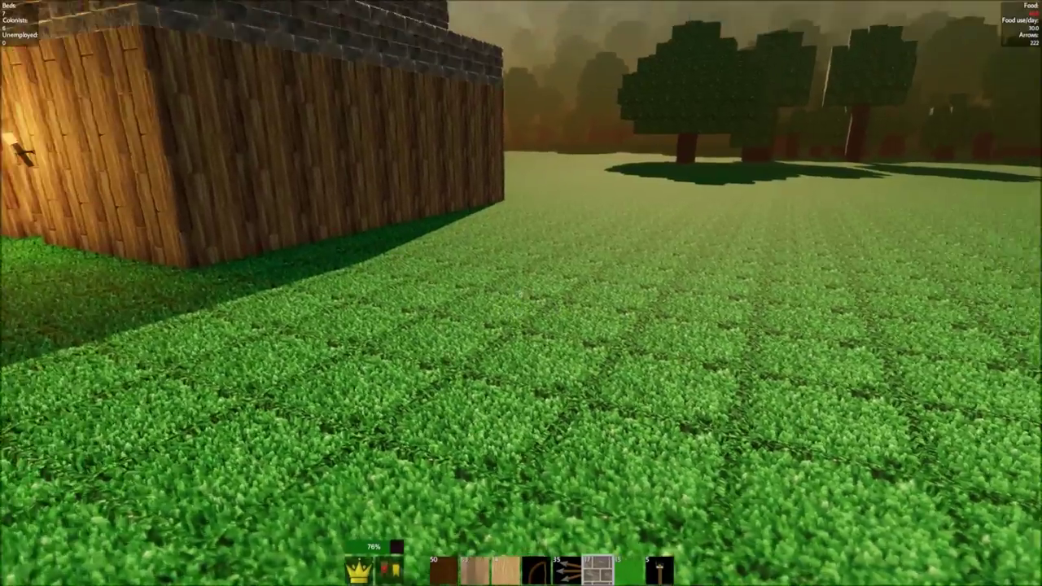
{"action": "right_click", "coordinate": [520, 292]}
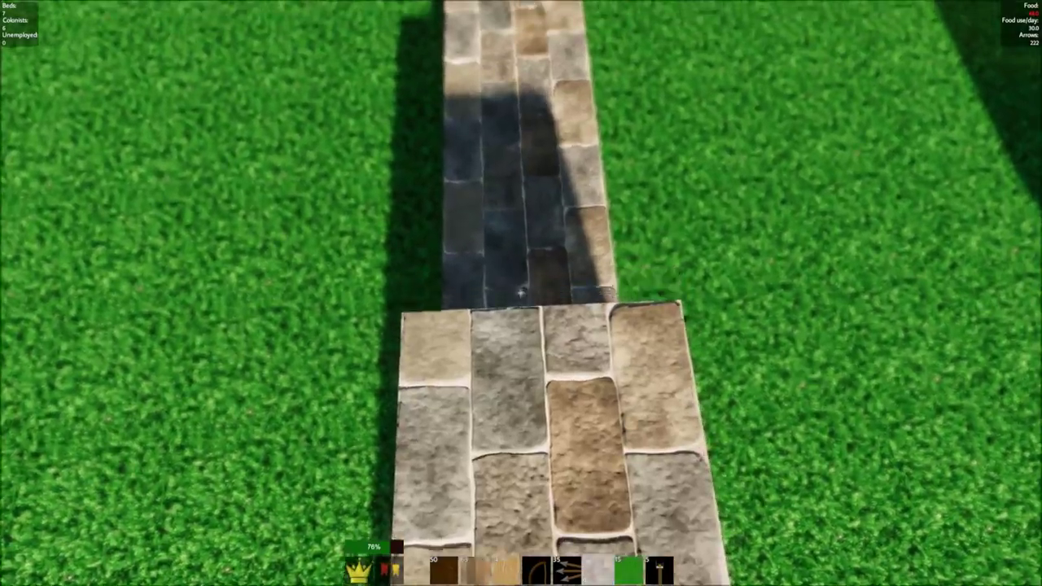
{"action": "key", "text": "e"}
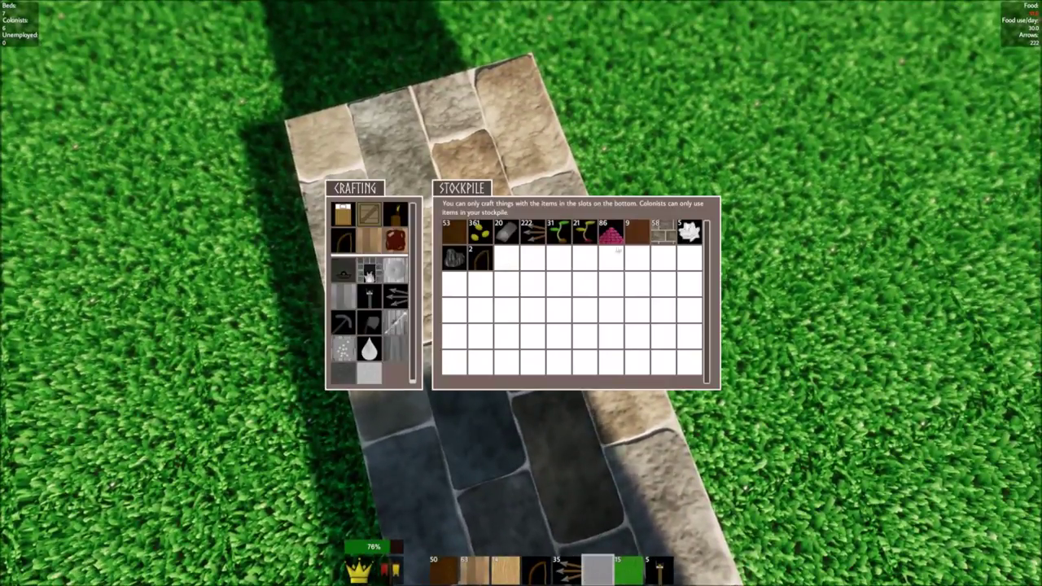
{"action": "key", "text": "e"}
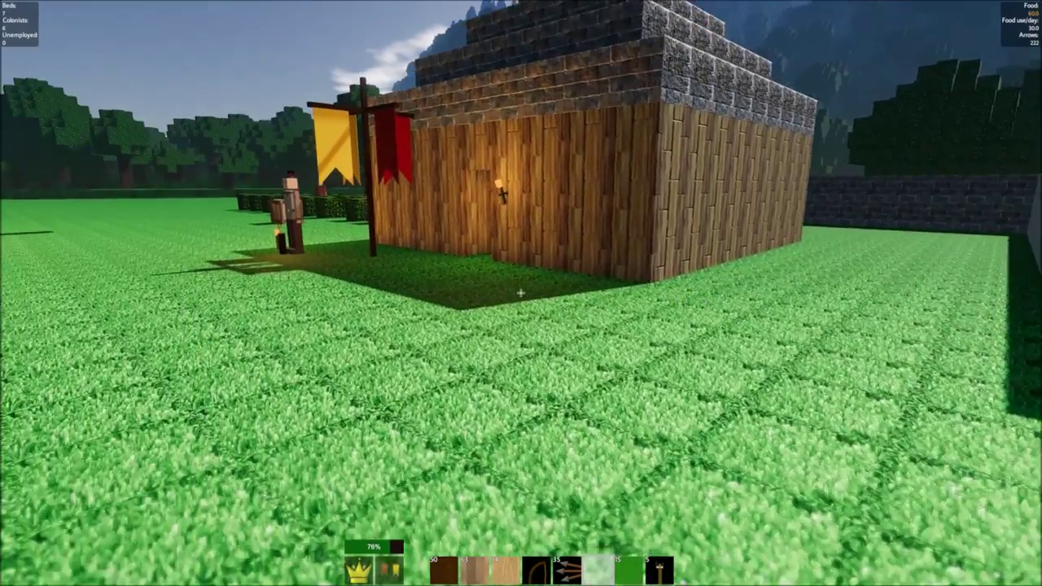
Step: Check the inventory, then walk to the crate by the berry bushes and open its stockpile
{"action": "key", "text": "e"}
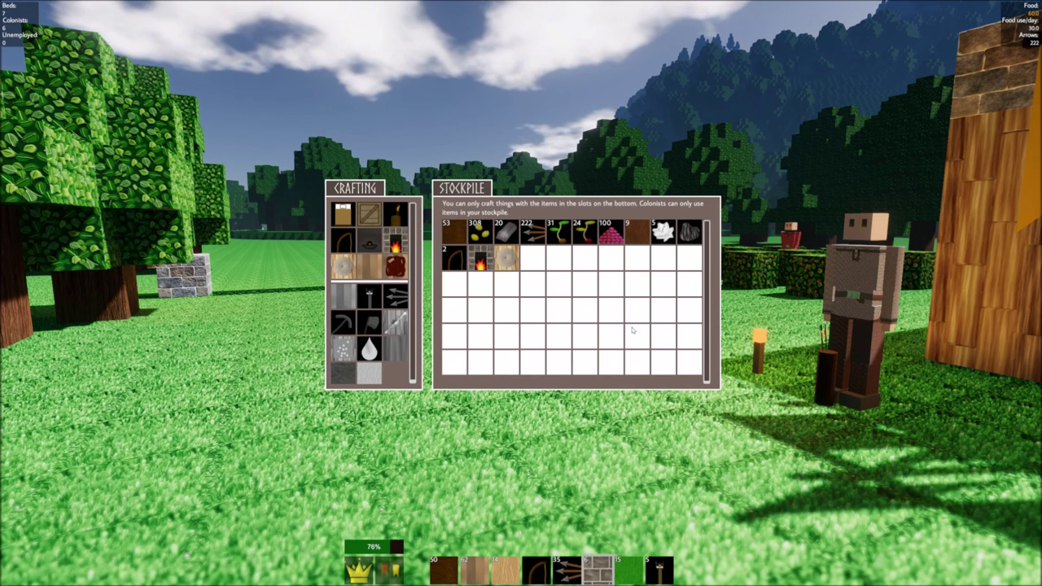
{"action": "key", "text": "Escape"}
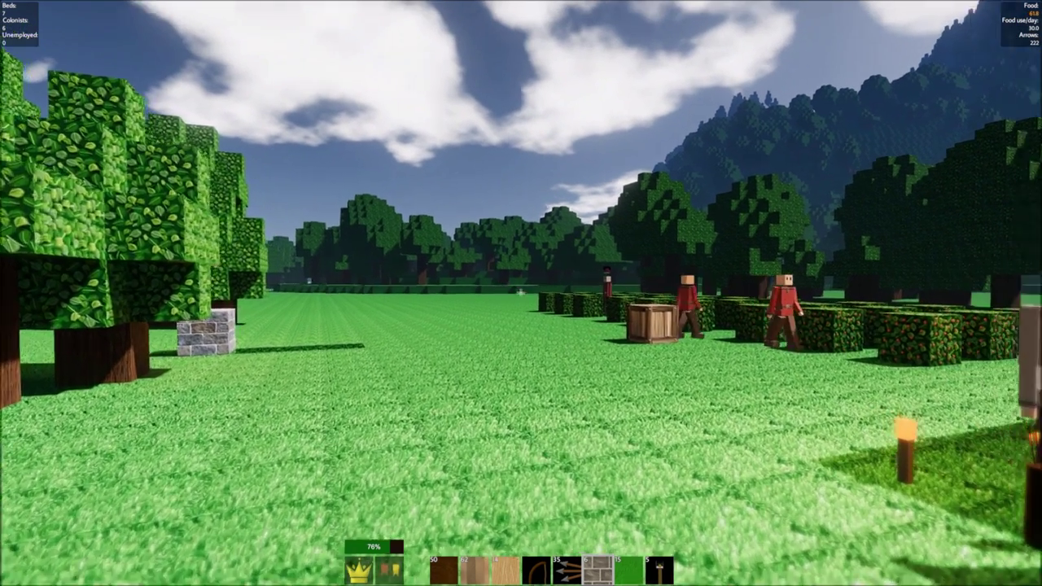
{"action": "key", "text": "w"}
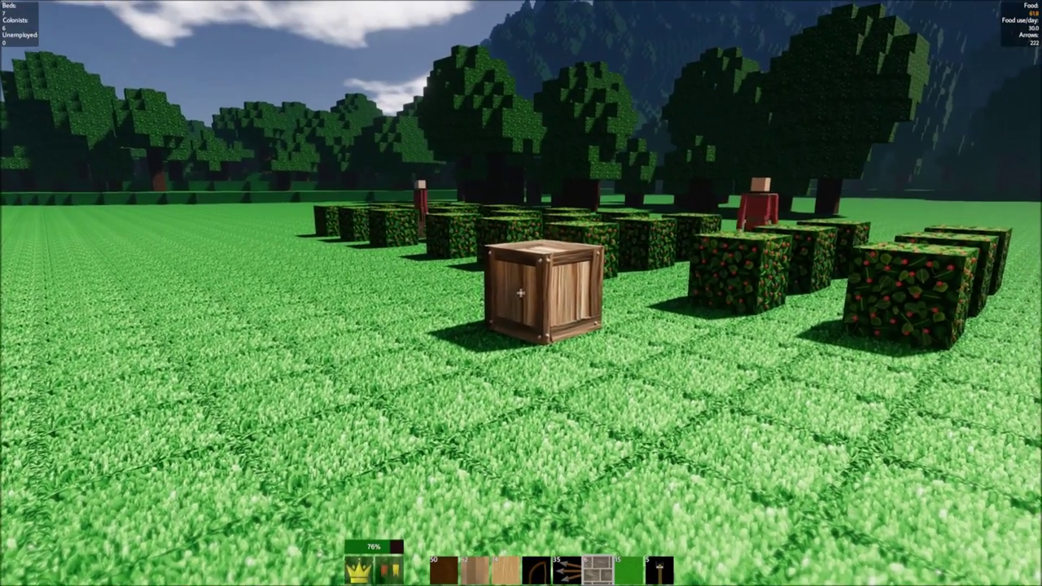
{"action": "right_click", "coordinate": [520, 292]}
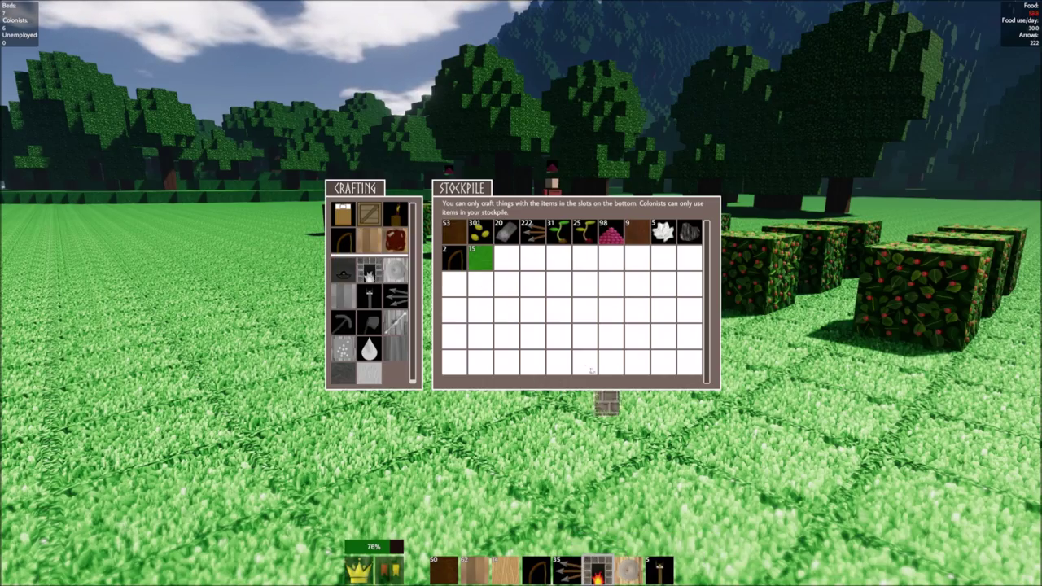
Step: Place a stone crafting block and a grindstone beside the crate, then select the banner tool
{"action": "key", "text": "Escape"}
{"action": "key", "text": "w"}
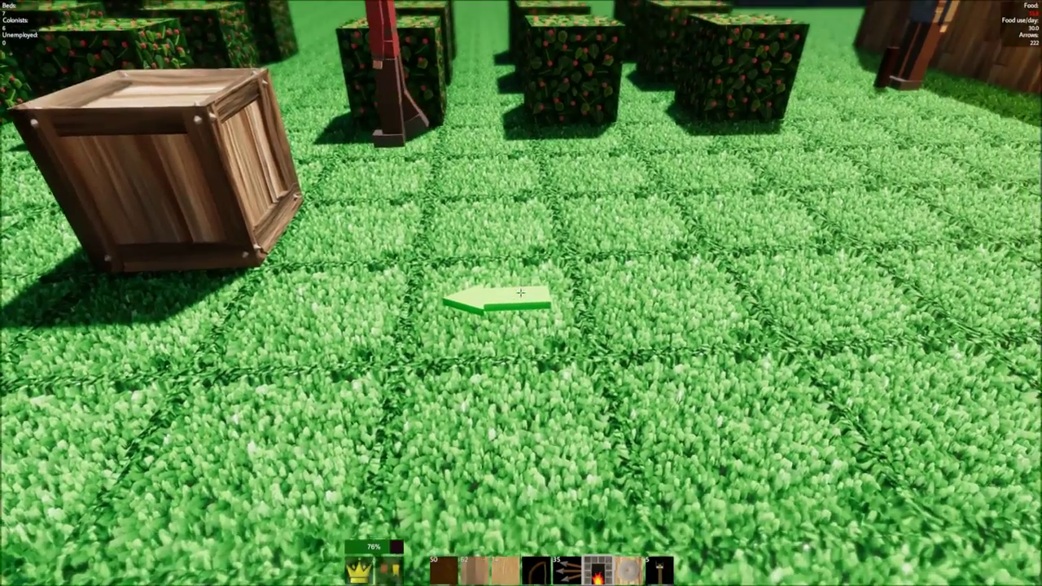
{"action": "key", "text": "w"}
{"action": "right_click", "coordinate": [521, 293]}
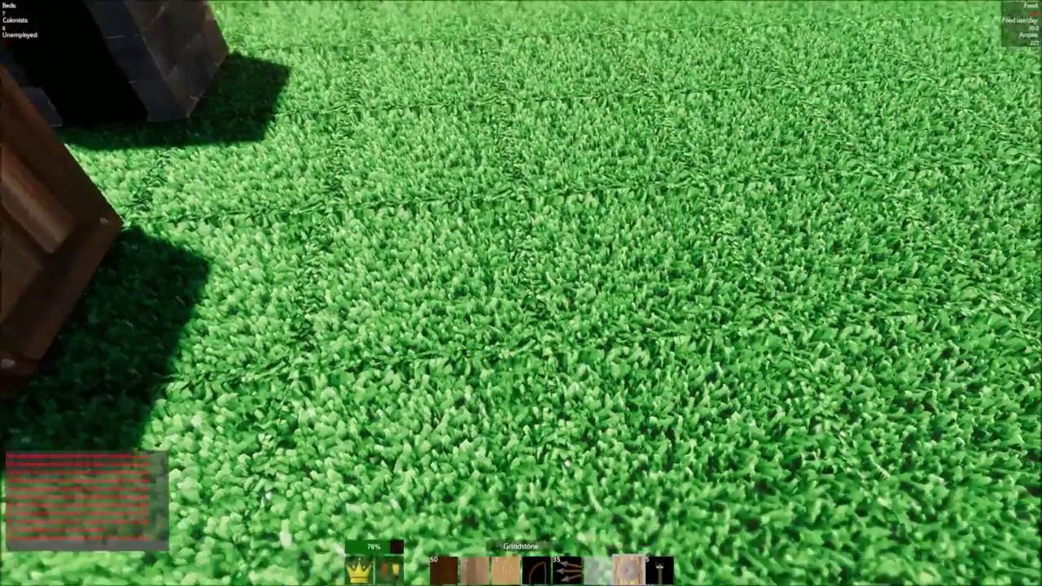
{"action": "right_click", "coordinate": [520, 293]}
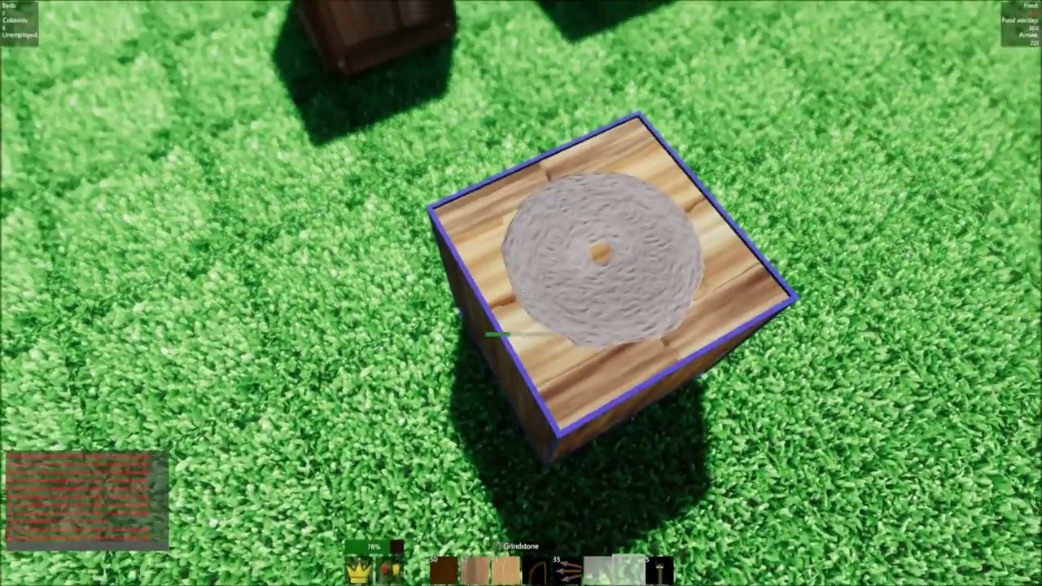
{"action": "left_click", "coordinate": [520, 293]}
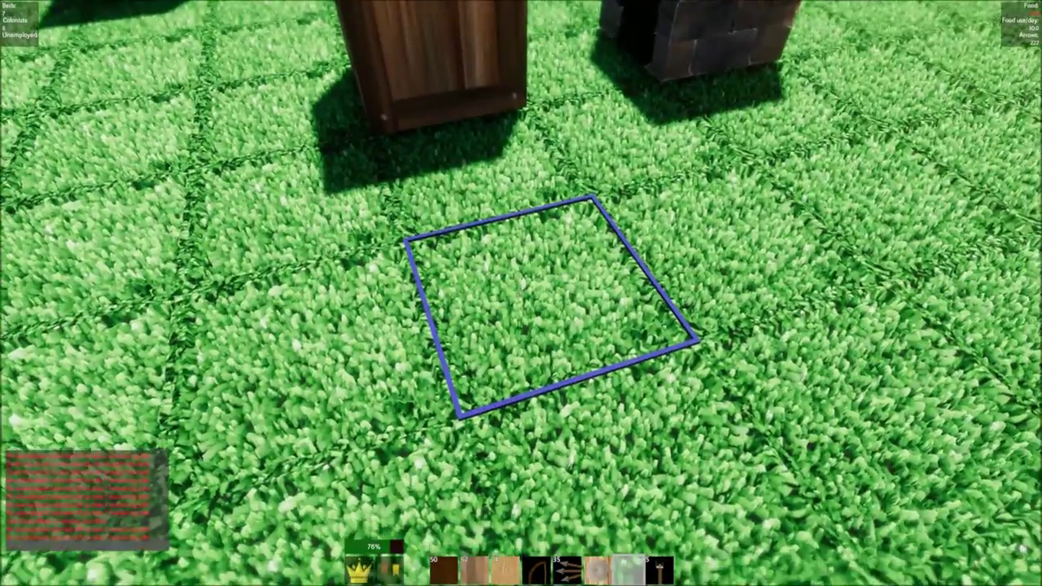
{"action": "right_click", "coordinate": [520, 293]}
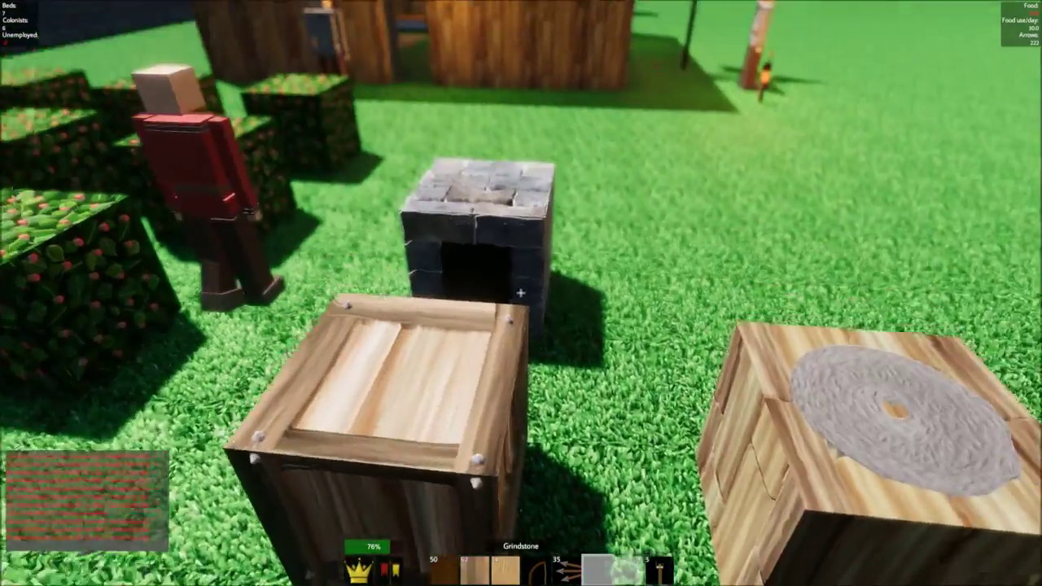
{"action": "key", "text": "1"}
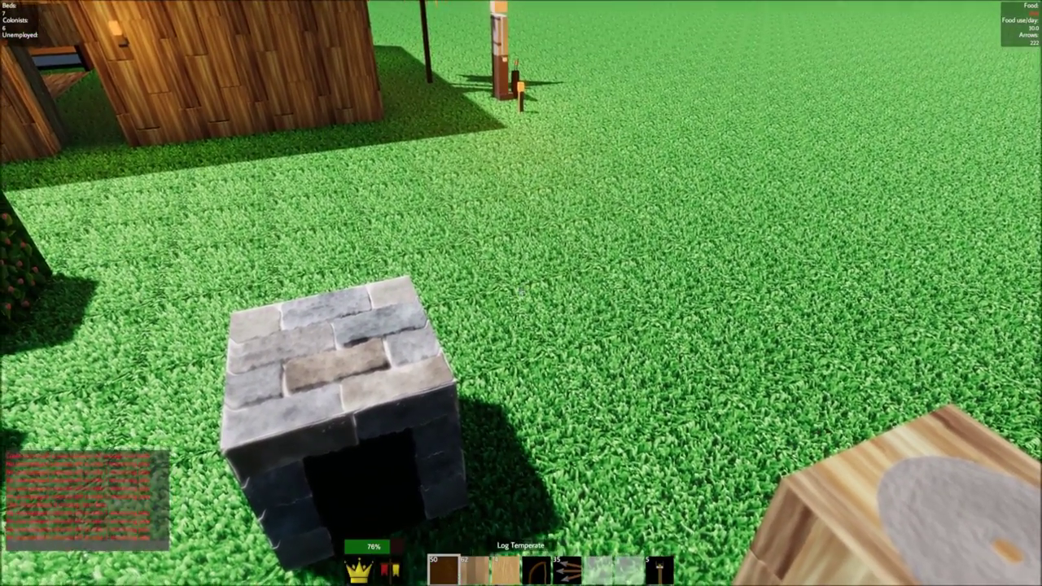
{"action": "key", "text": "2"}
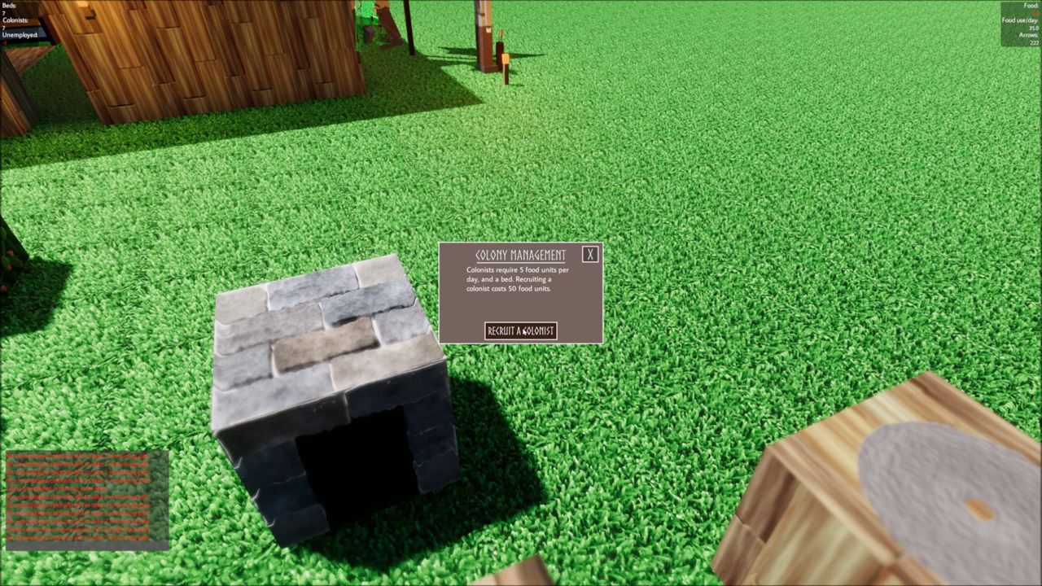
Step: Close Colony Management and move the Bed from the stockpile into the hotbar
{"action": "left_click", "coordinate": [588, 256]}
{"action": "key", "text": "e"}
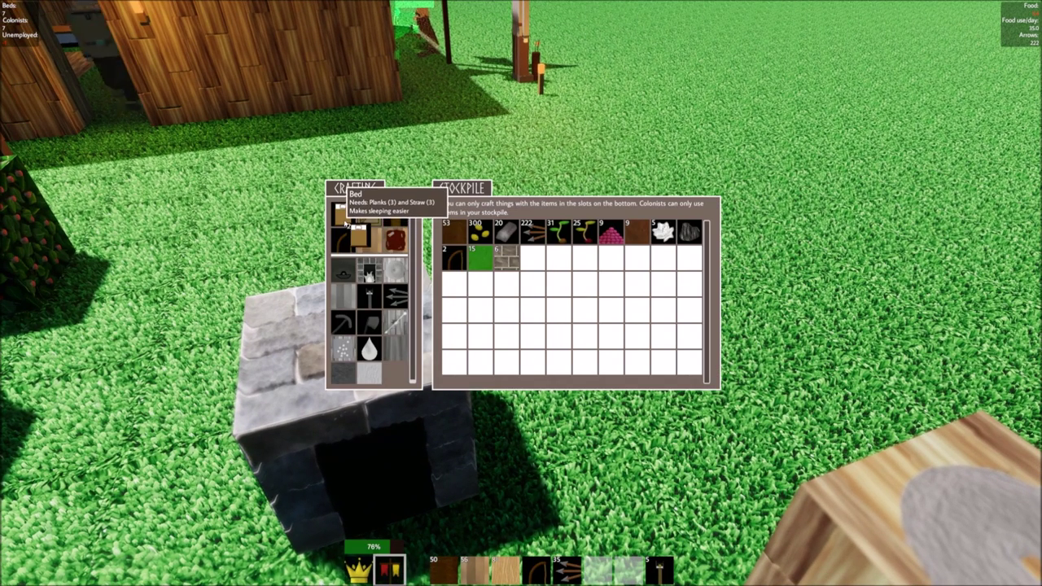
{"action": "left_click", "coordinate": [594, 549]}
{"action": "key", "text": "e"}
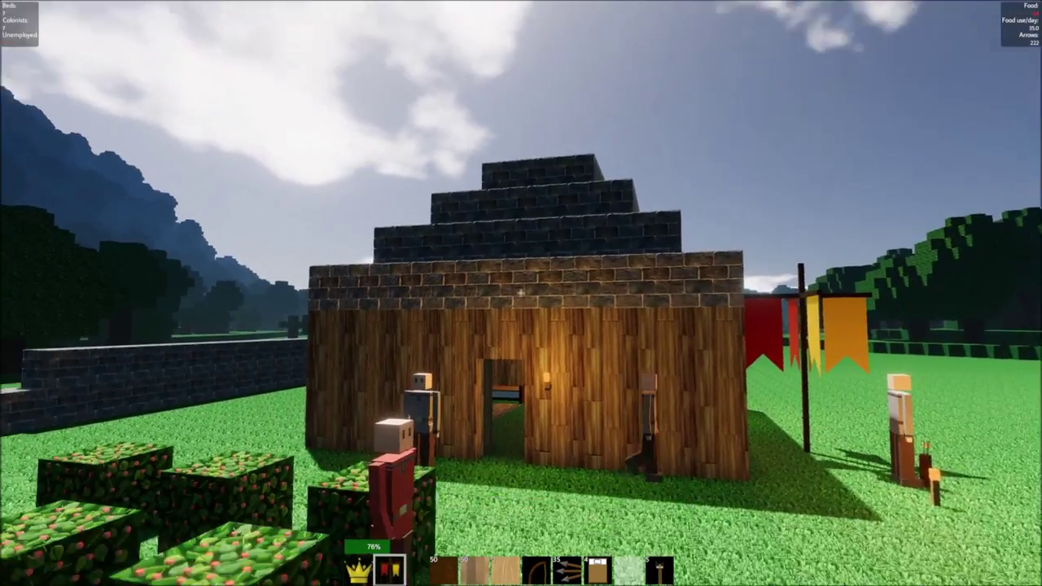
Step: Walk into the house and place two beds beside the existing one
{"action": "key", "text": "w"}
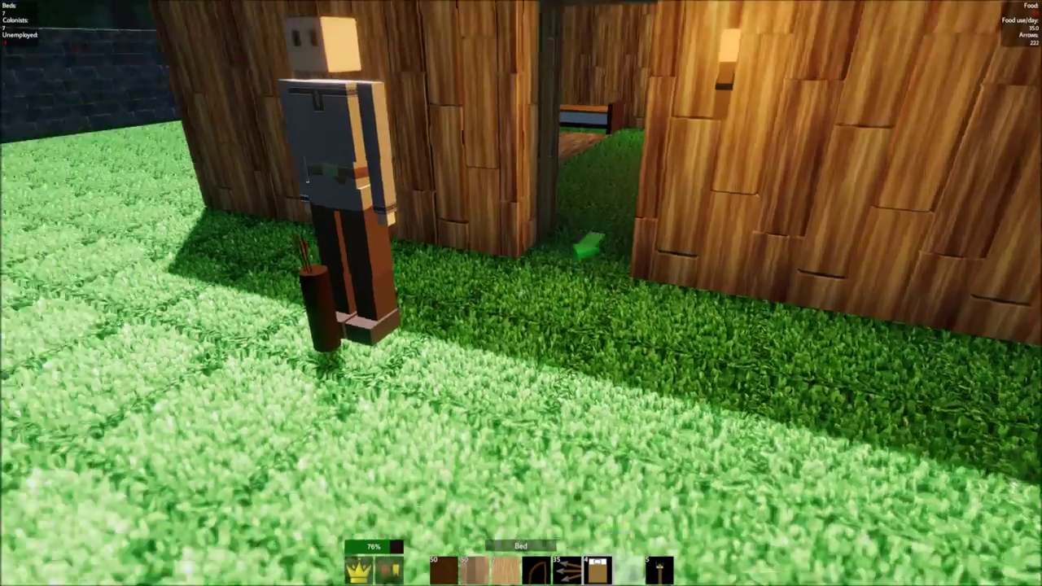
{"action": "key", "text": "w"}
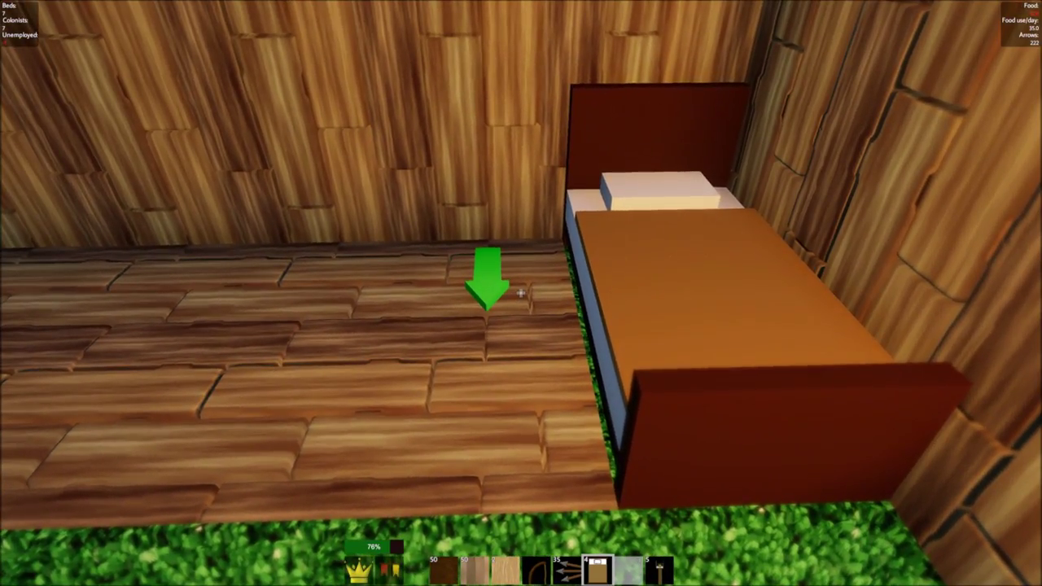
{"action": "left_click", "coordinate": [521, 292]}
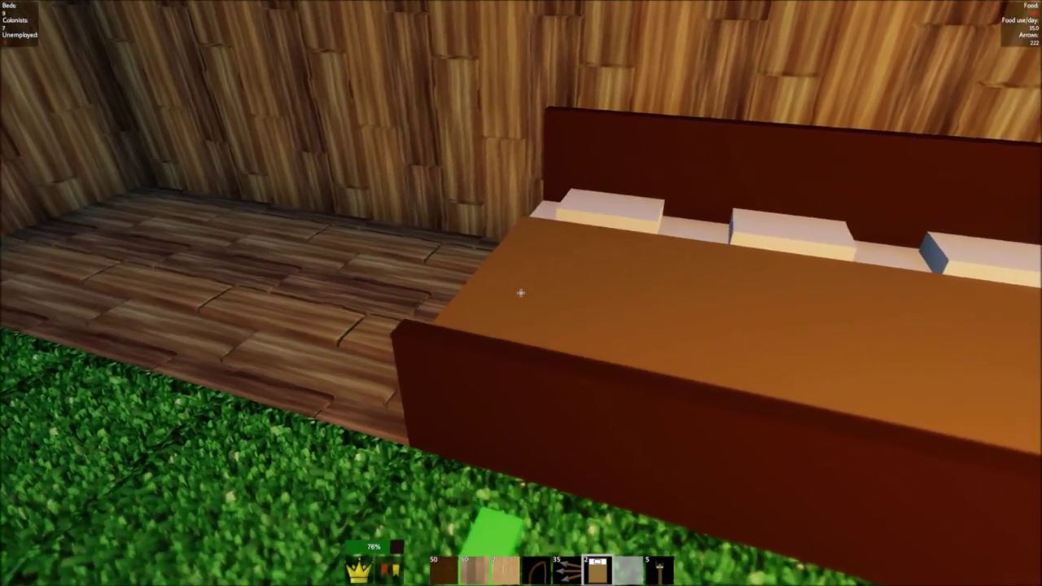
{"action": "left_click", "coordinate": [521, 293]}
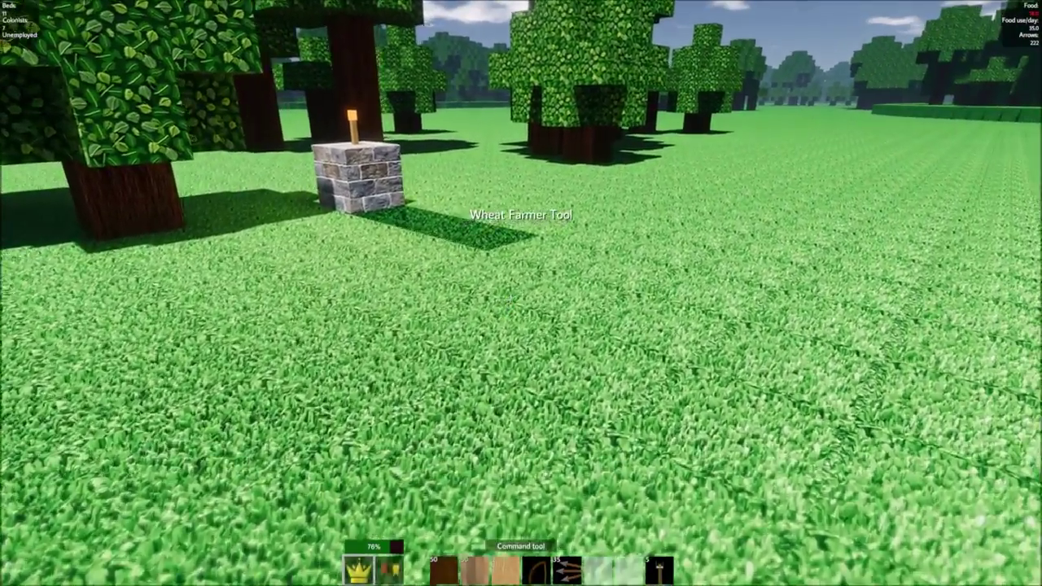
Step: Glance at Colony Management and the inventory, then walk past the house to the berry bushes
{"action": "key", "text": "e"}
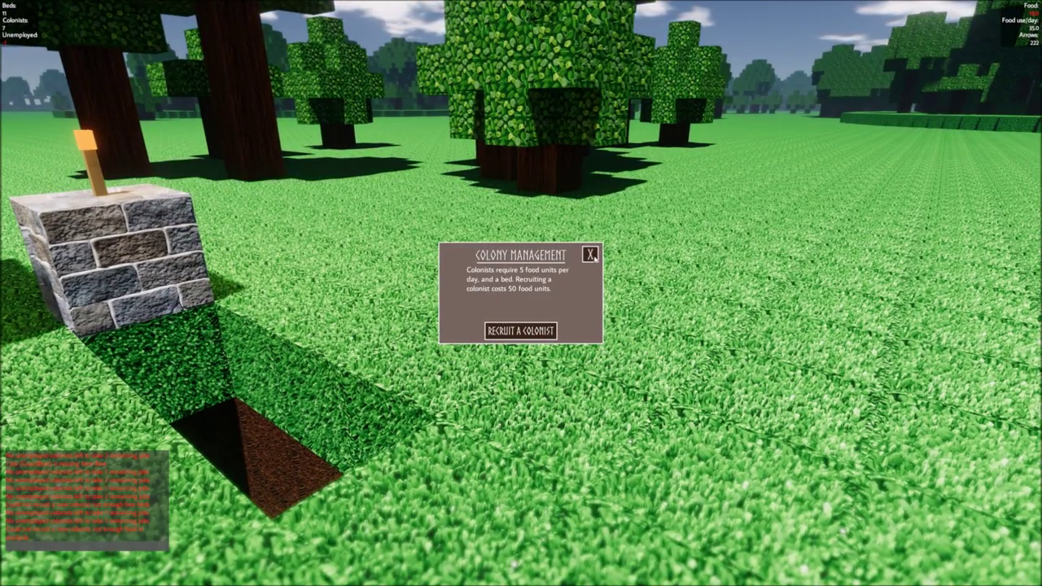
{"action": "left_click", "coordinate": [592, 255]}
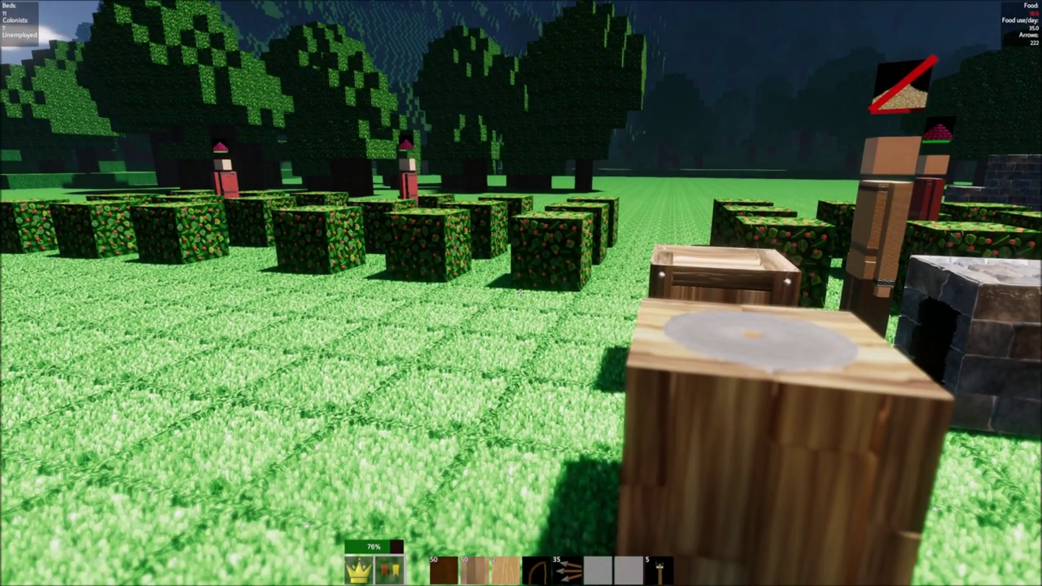
{"action": "key", "text": "e"}
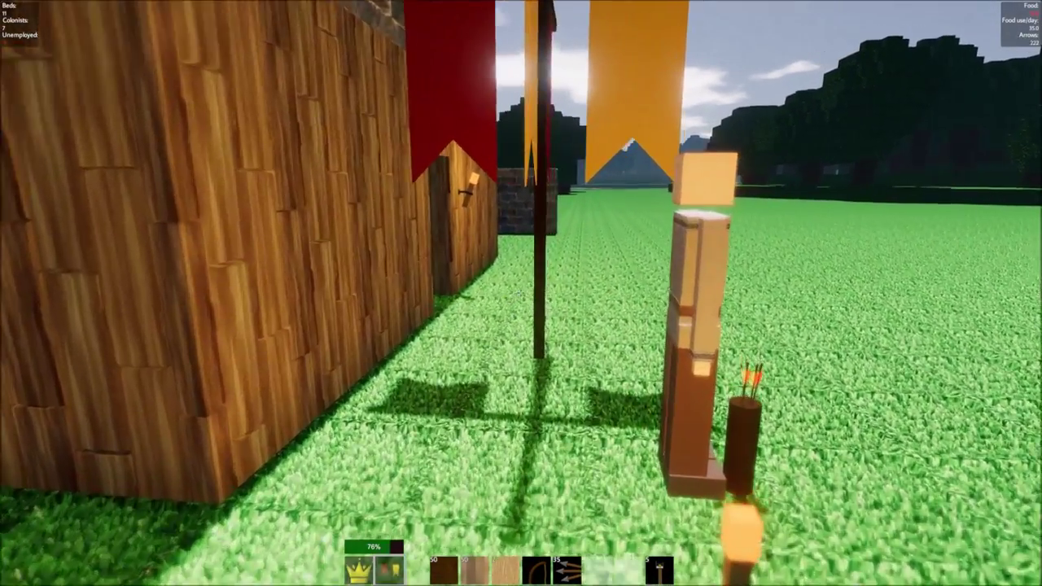
{"action": "key", "text": "w"}
{"action": "key", "text": "w"}
{"action": "key", "text": "w"}
{"action": "key", "text": "w"}
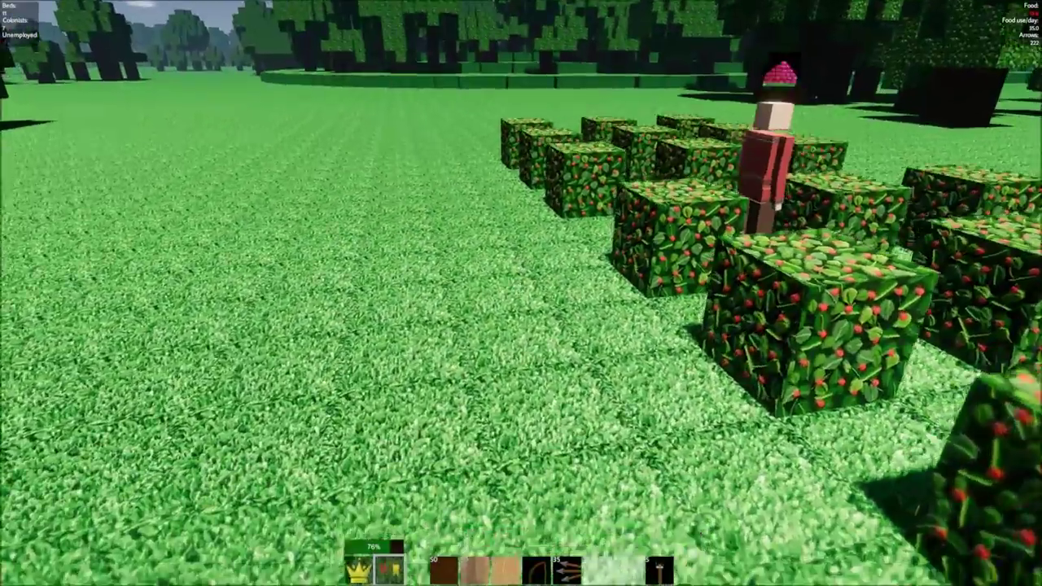
{"action": "key", "text": "s"}
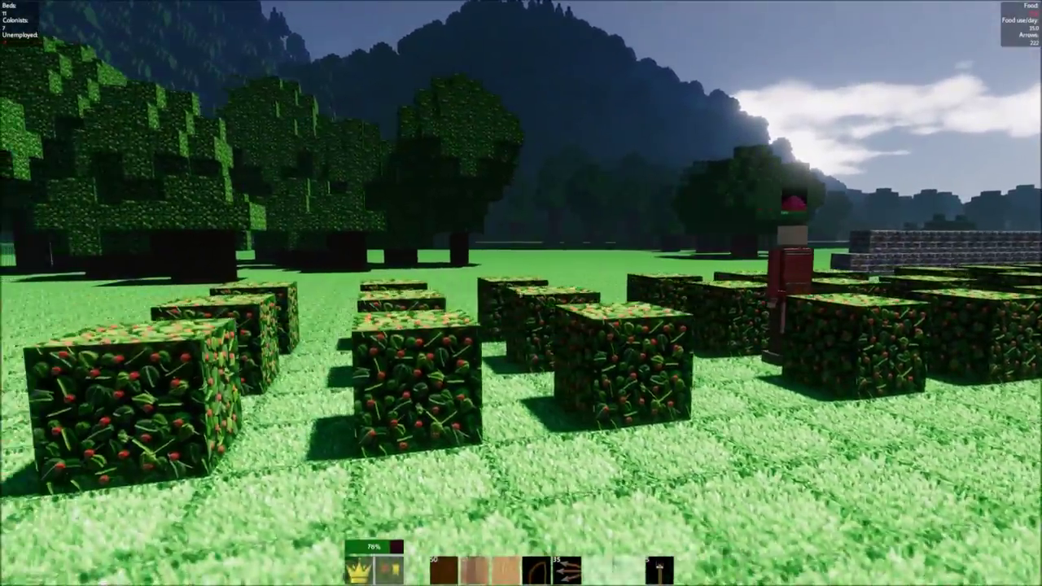
{"action": "key", "text": "a"}
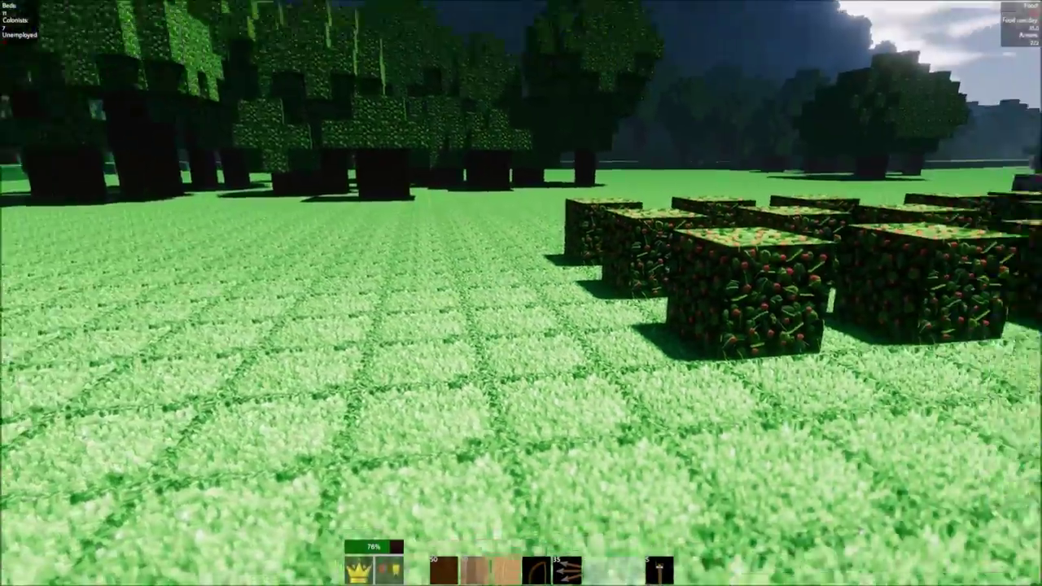
Step: Step back from the berry plots and choose Berry Farmer as the zone type
{"action": "left_click", "coordinate": [521, 293]}
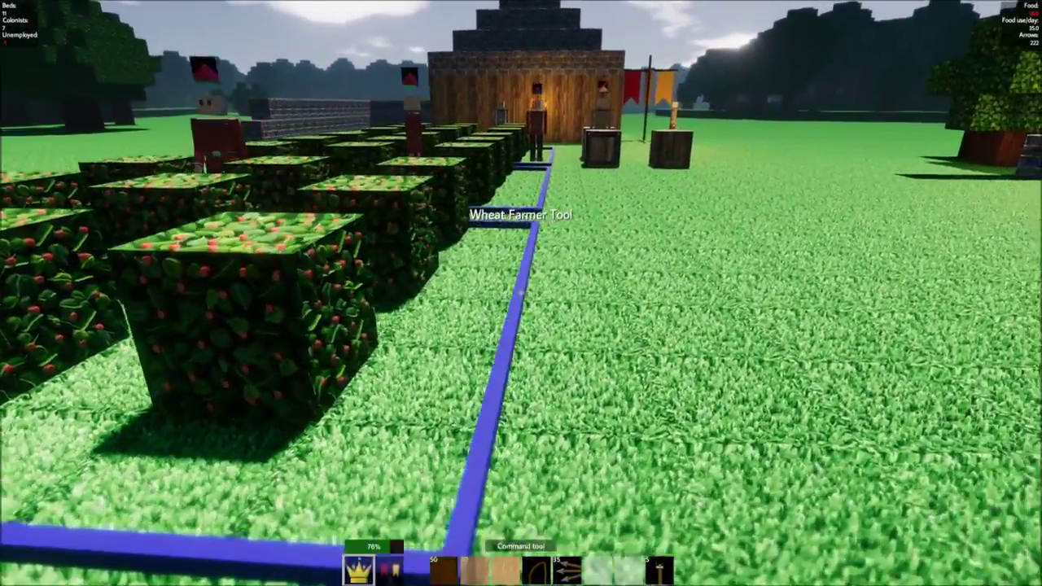
{"action": "key", "text": "w"}
{"action": "key", "text": "s"}
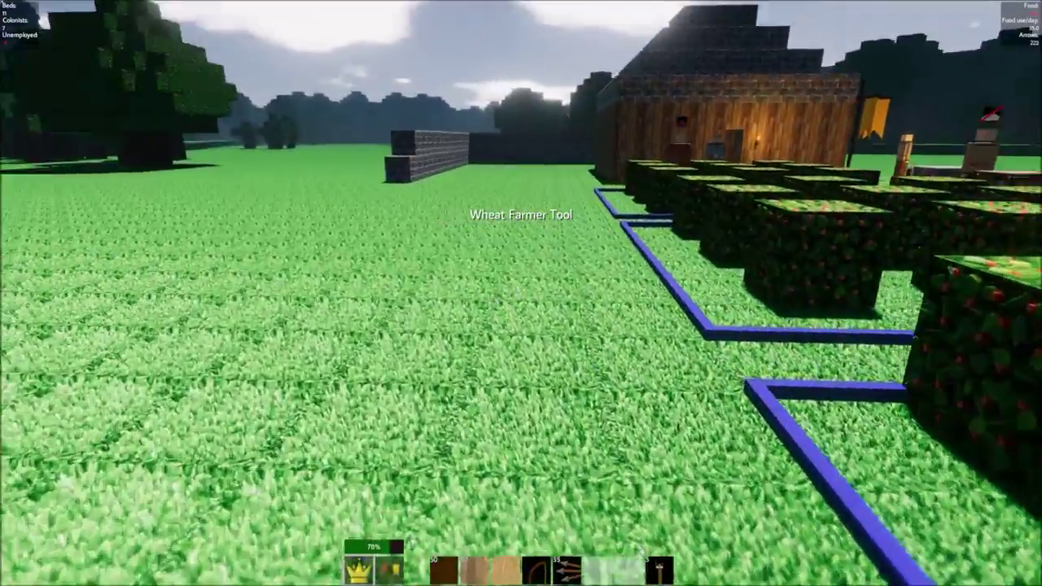
{"action": "key", "text": "s"}
{"action": "key", "text": "7"}
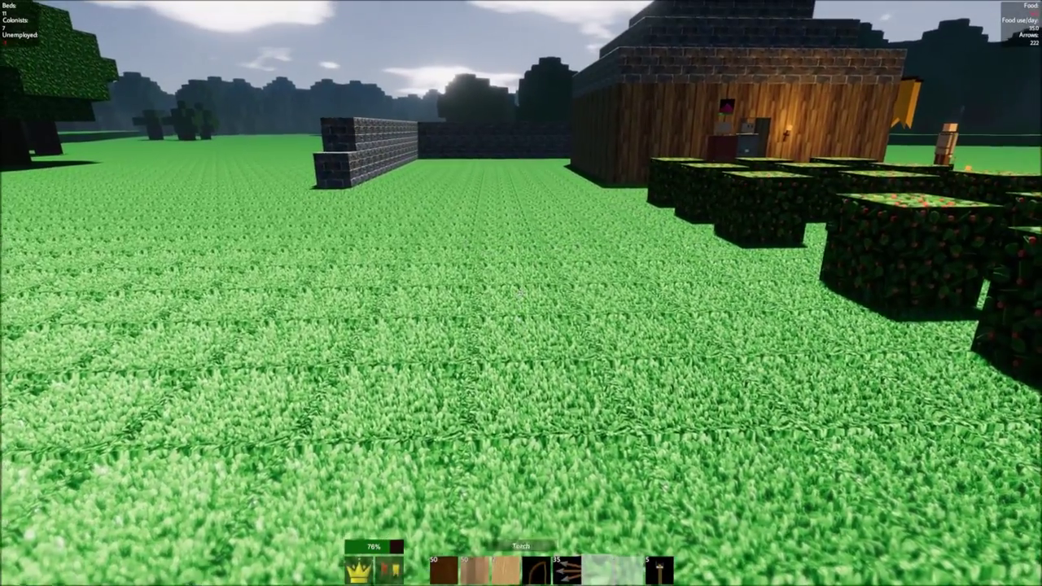
{"action": "key", "text": "2"}
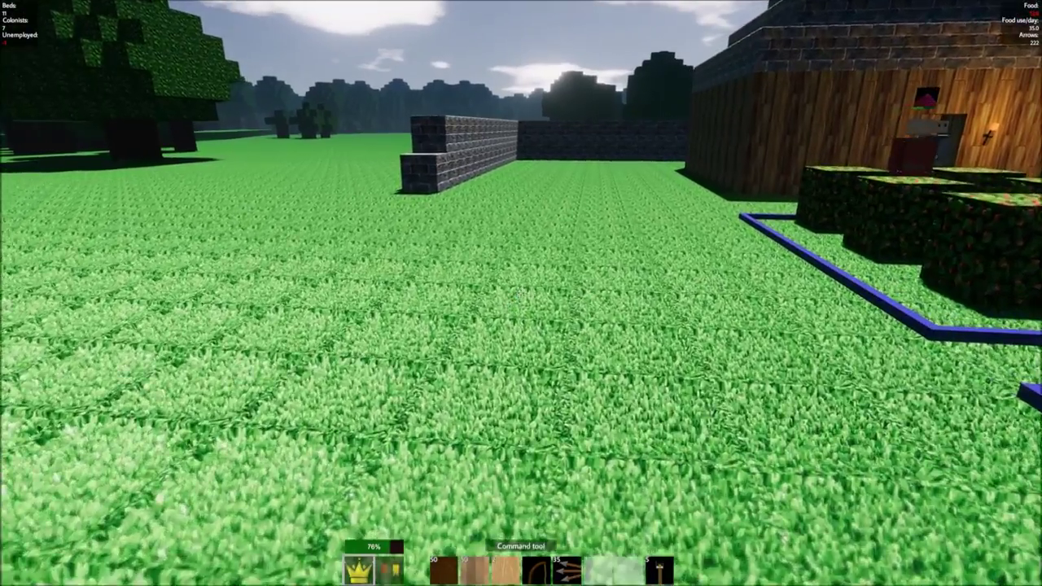
{"action": "key", "text": "1"}
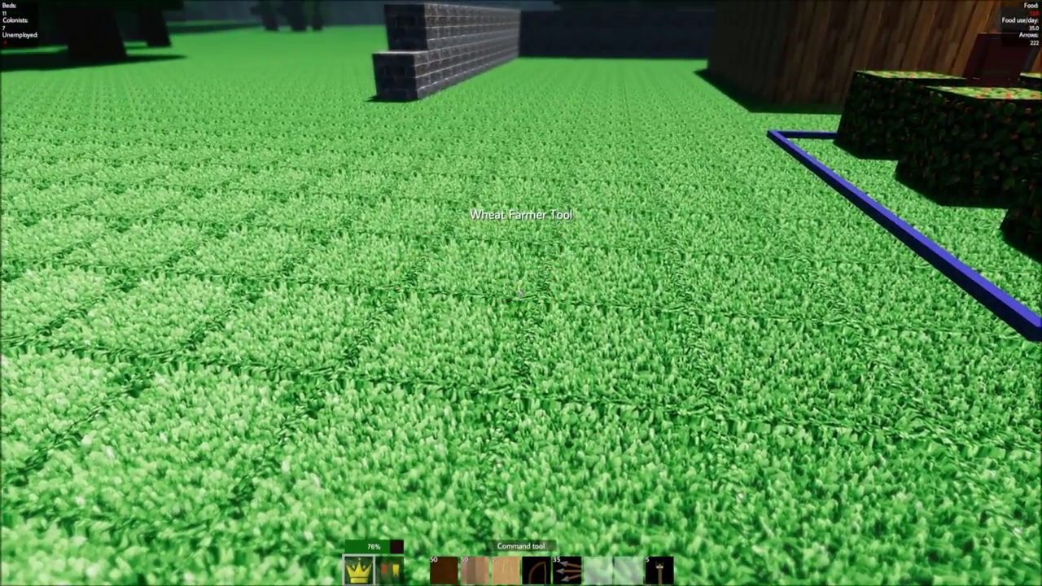
{"action": "left_click", "coordinate": [476, 300]}
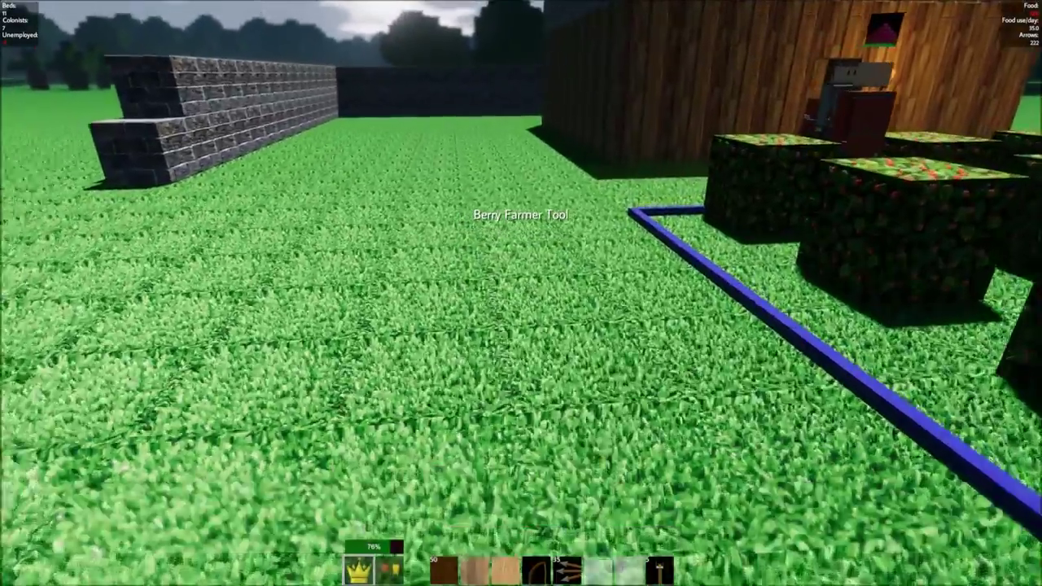
Step: Outline a 4 by 9 berry farm area on the open grass past the bushes
{"action": "left_click", "coordinate": [521, 293]}
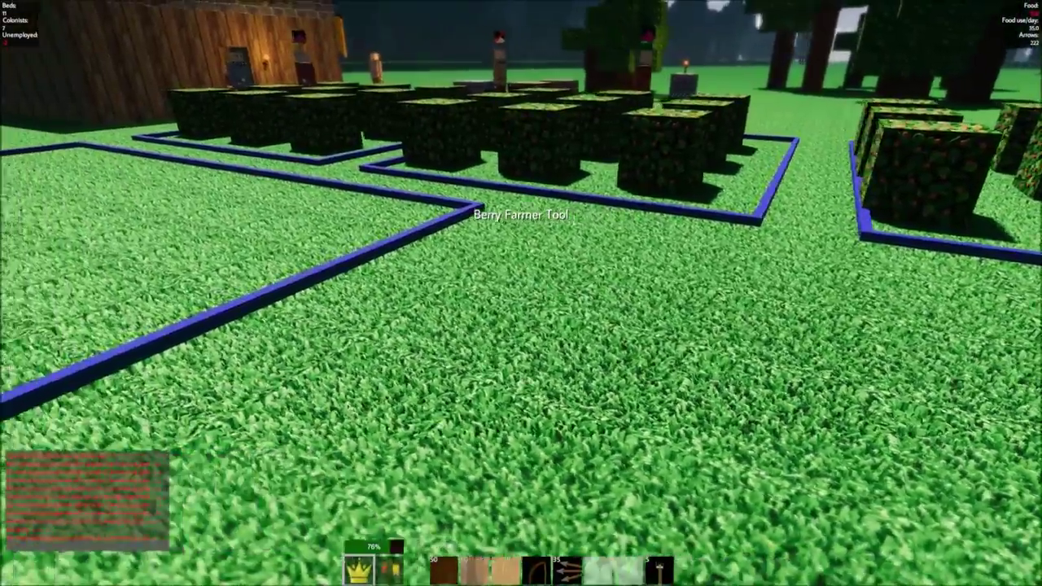
{"action": "key", "text": "w"}
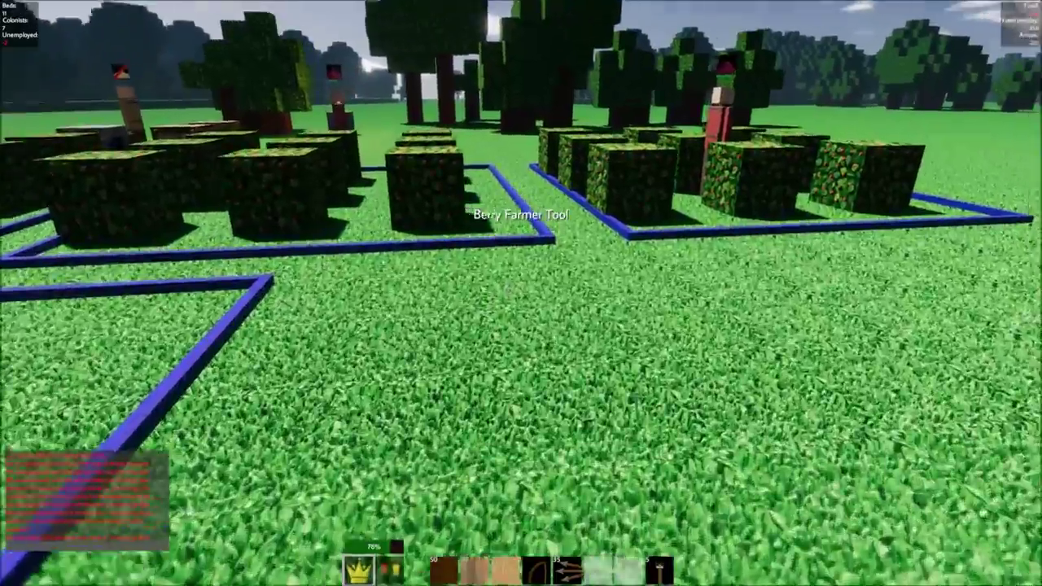
{"action": "key", "text": "w"}
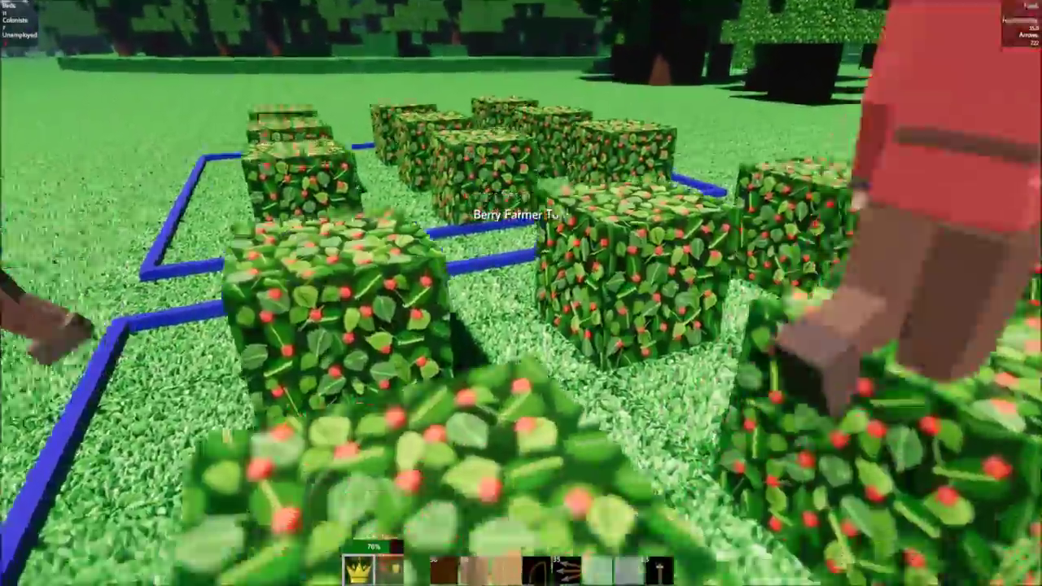
{"action": "key", "text": "w"}
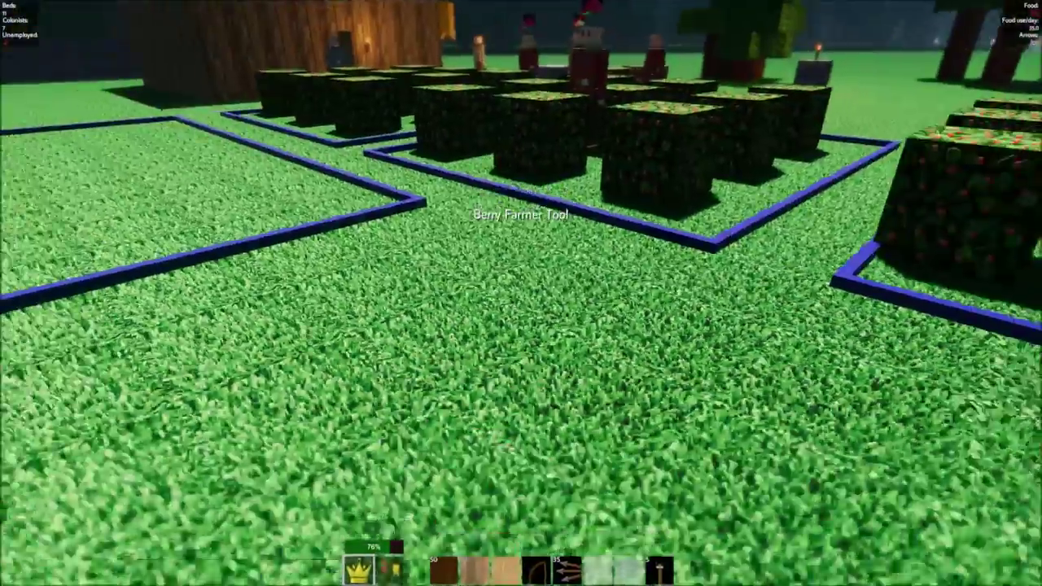
{"action": "left_click", "coordinate": [521, 232]}
{"action": "left_click_drag", "start_coordinate": [521, 293], "coordinate": [521, 291]}
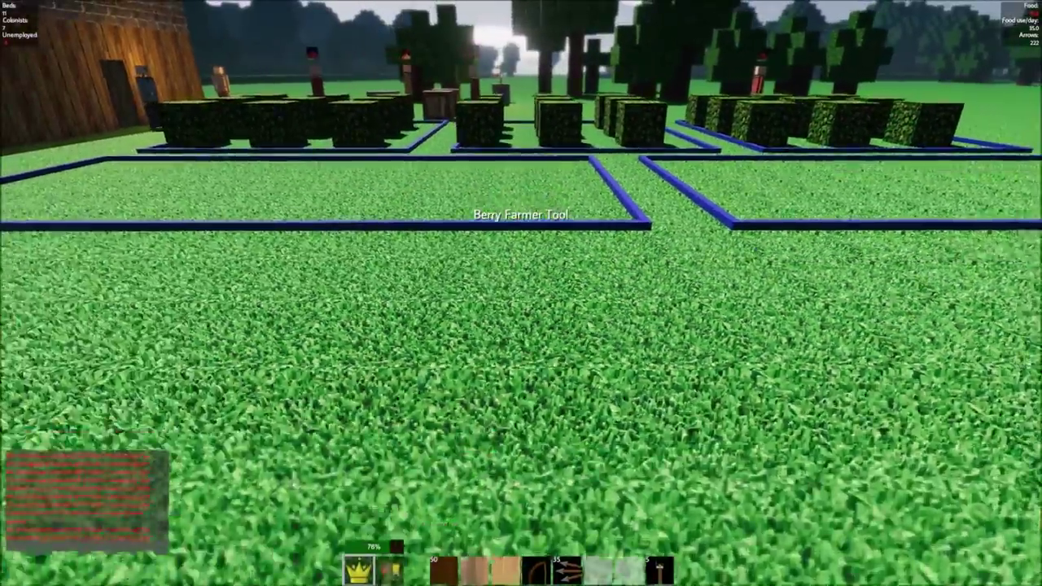
{"action": "key", "text": "w"}
Step: Check the existing zone's Area Menu, then place a 5 by 9 berry farm beside it
{"action": "left_click", "coordinate": [521, 298]}
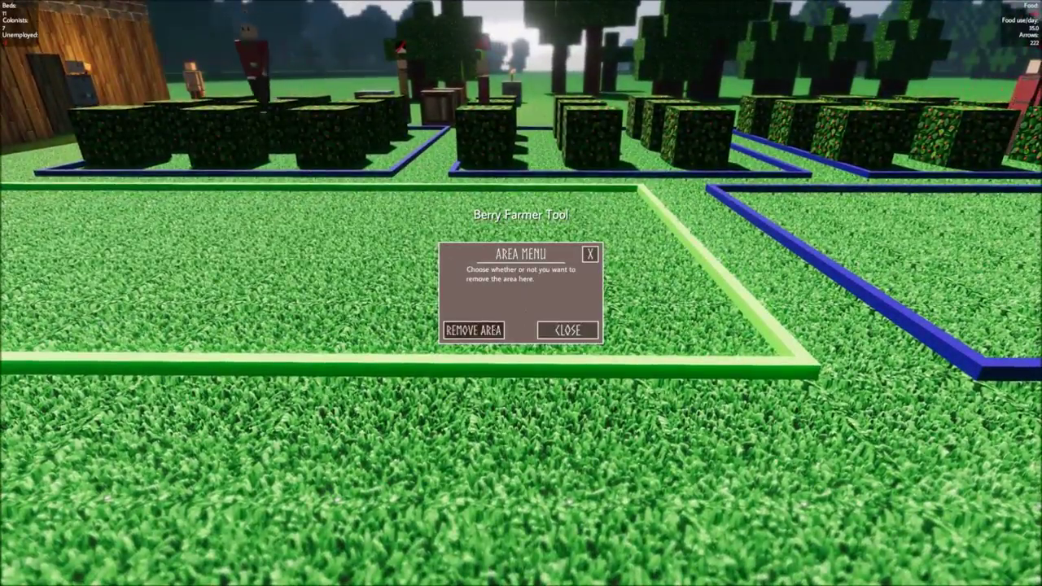
{"action": "key", "text": "w"}
{"action": "left_click", "coordinate": [521, 293]}
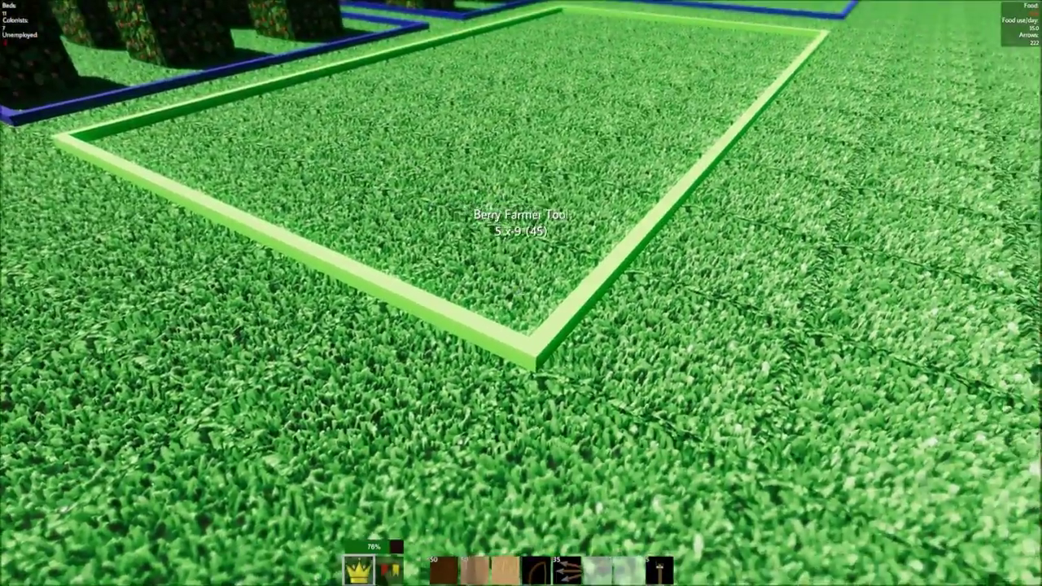
{"action": "left_click", "coordinate": [521, 293]}
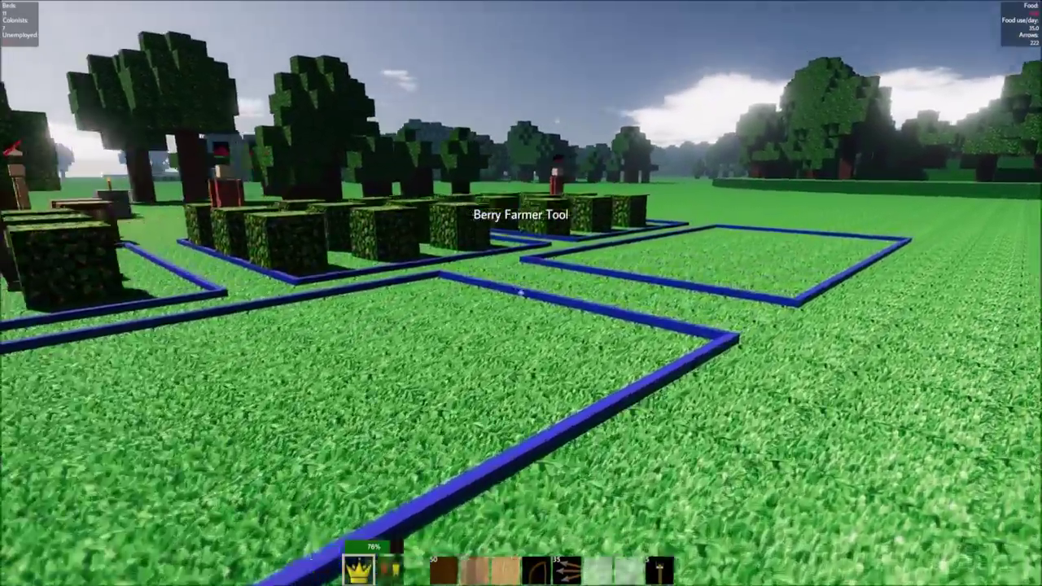
{"action": "key", "text": "w"}
{"action": "key", "text": "w"}
Step: Survey the zones, return to the crates, and open then dismiss the area-type list
{"action": "key", "text": "s"}
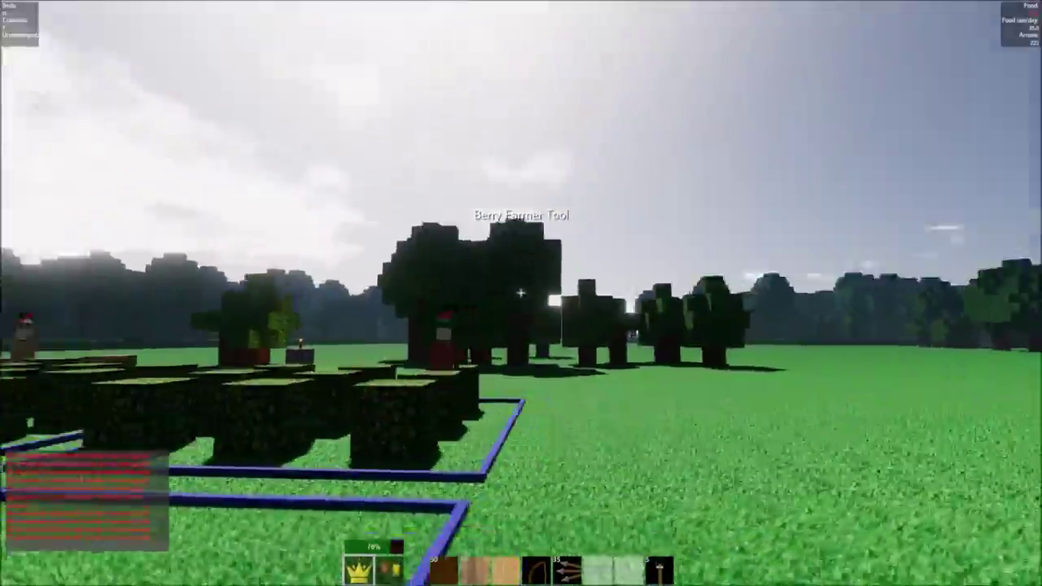
{"action": "key", "text": "w"}
{"action": "key", "text": "w"}
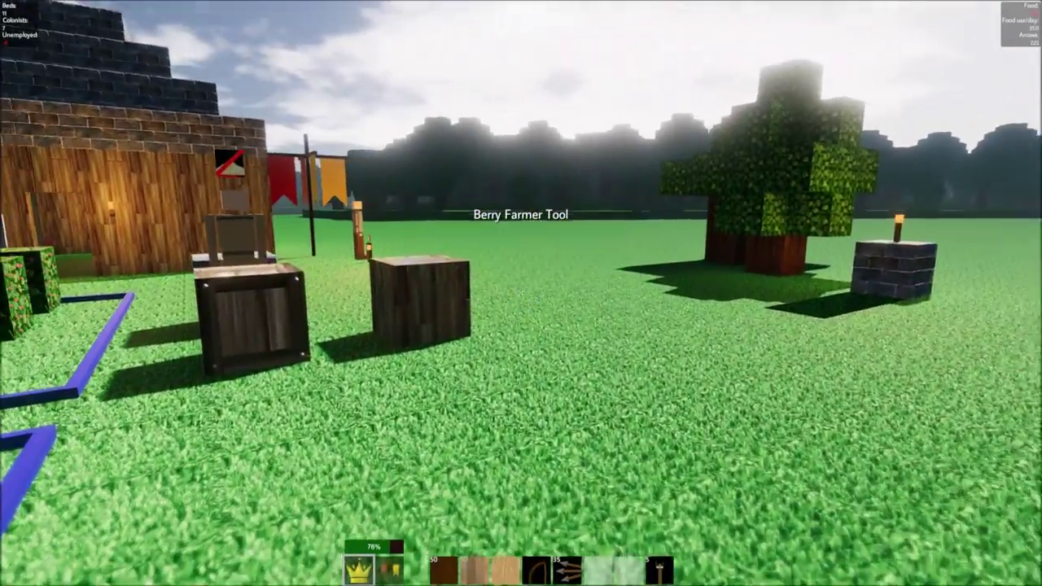
{"action": "key", "text": "w"}
{"action": "key", "text": "w"}
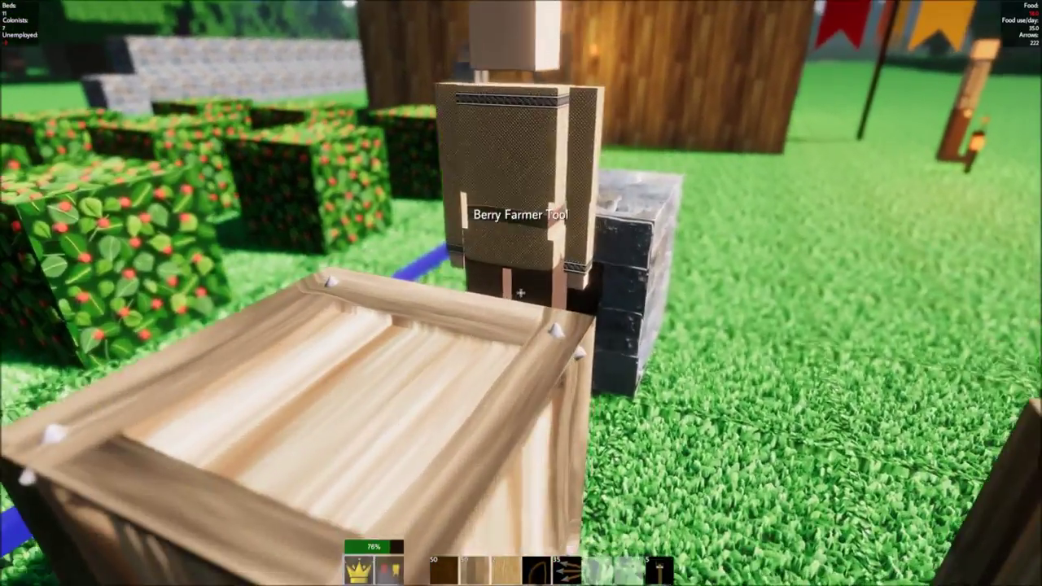
{"action": "left_click", "coordinate": [520, 292]}
{"action": "key", "text": "Escape"}
{"action": "key", "text": "w"}
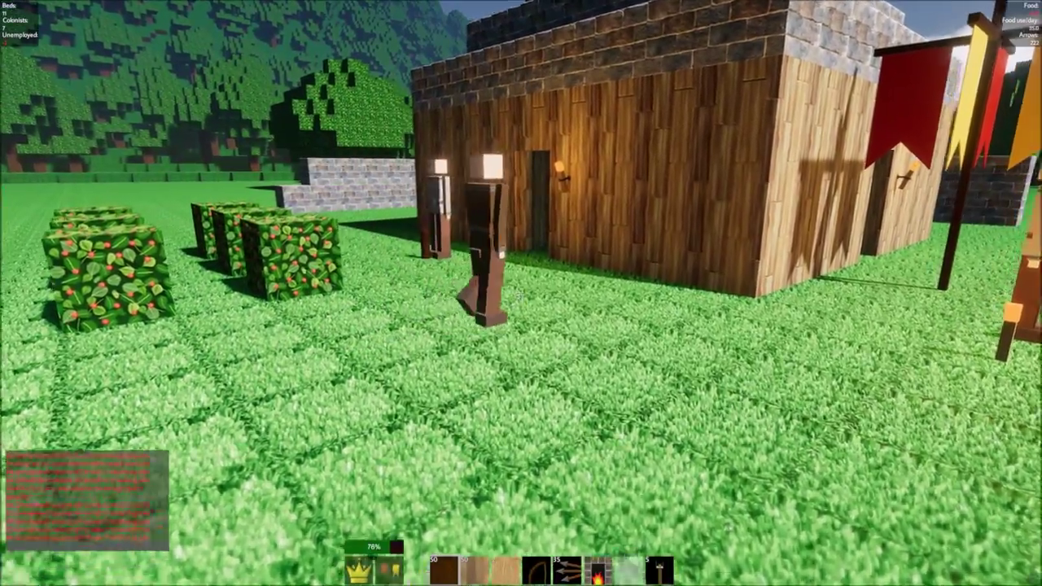
Step: Break the log block standing beside the crates near the house
{"action": "key", "text": "w"}
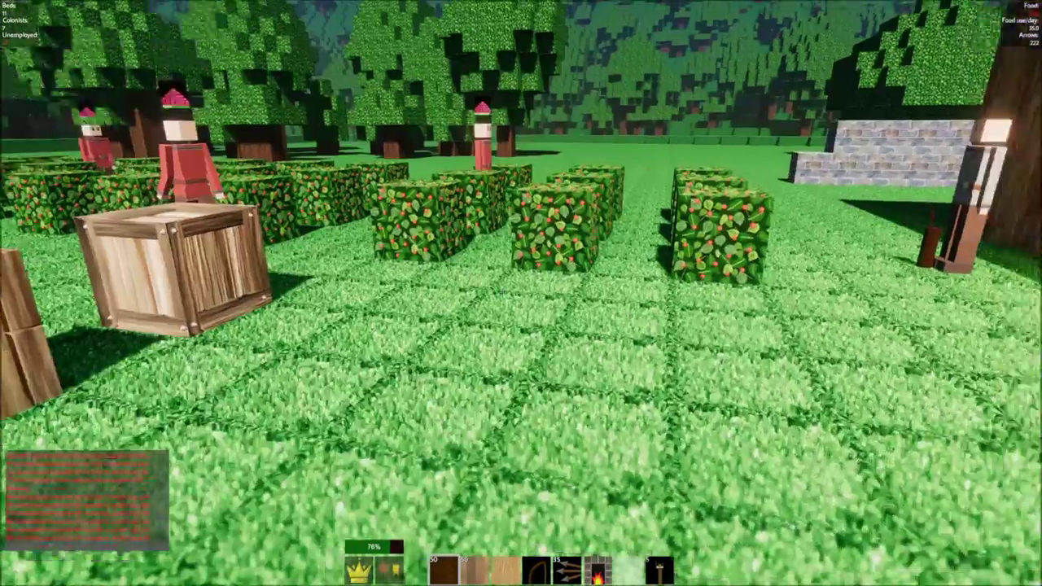
{"action": "key", "text": "w"}
{"action": "left_click", "coordinate": [521, 293]}
{"action": "key", "text": "w"}
{"action": "key", "text": "w"}
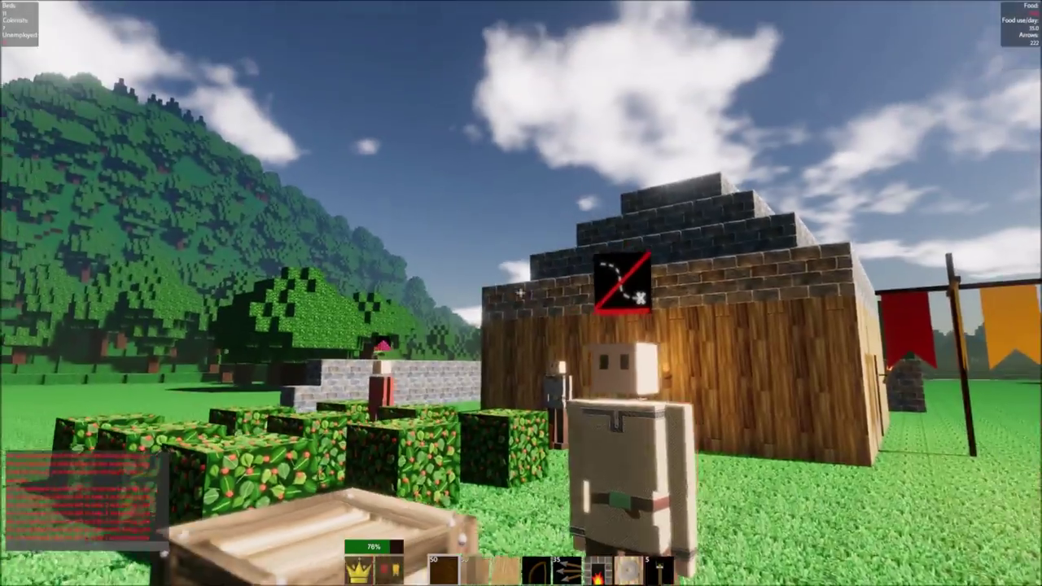
{"action": "key", "text": "w"}
{"action": "key", "text": "s"}
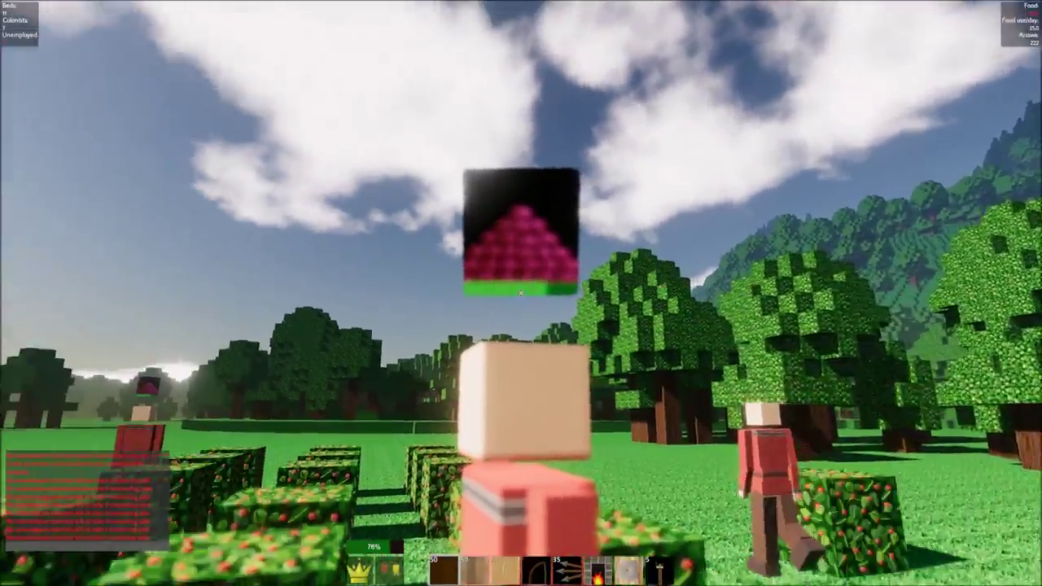
{"action": "key", "text": "w"}
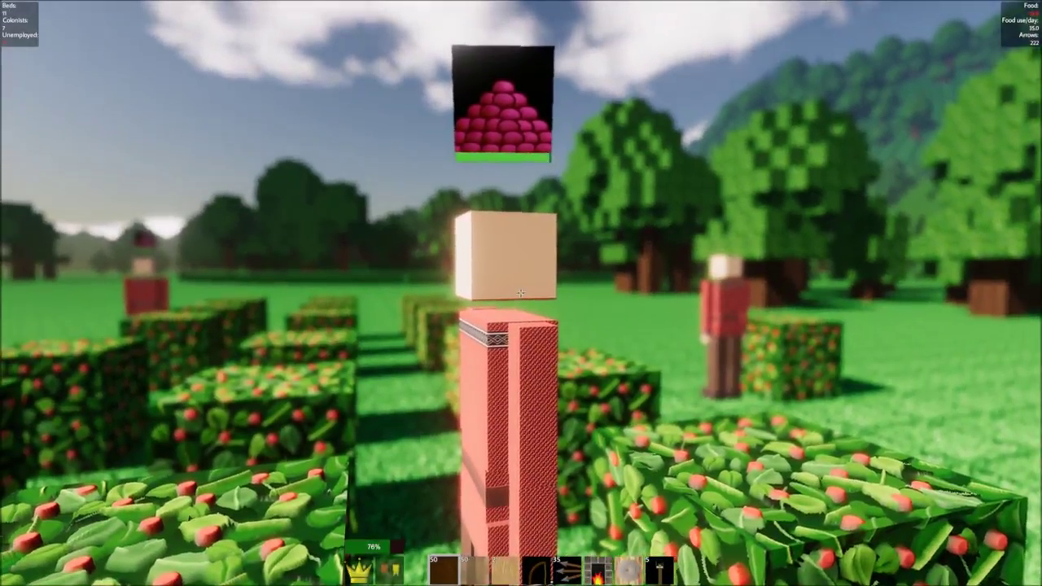
{"action": "key", "text": "s"}
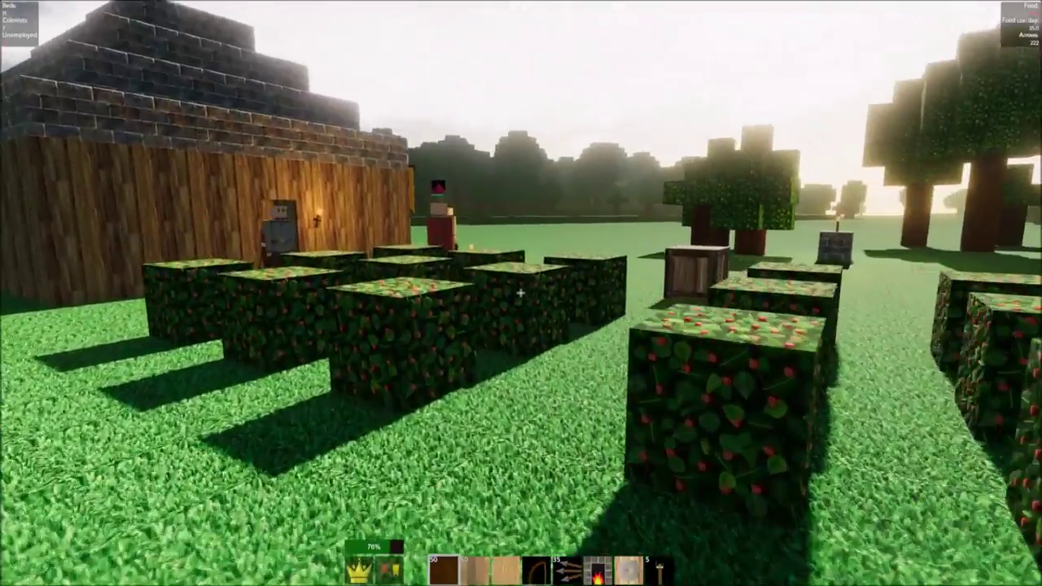
{"action": "key", "text": "w"}
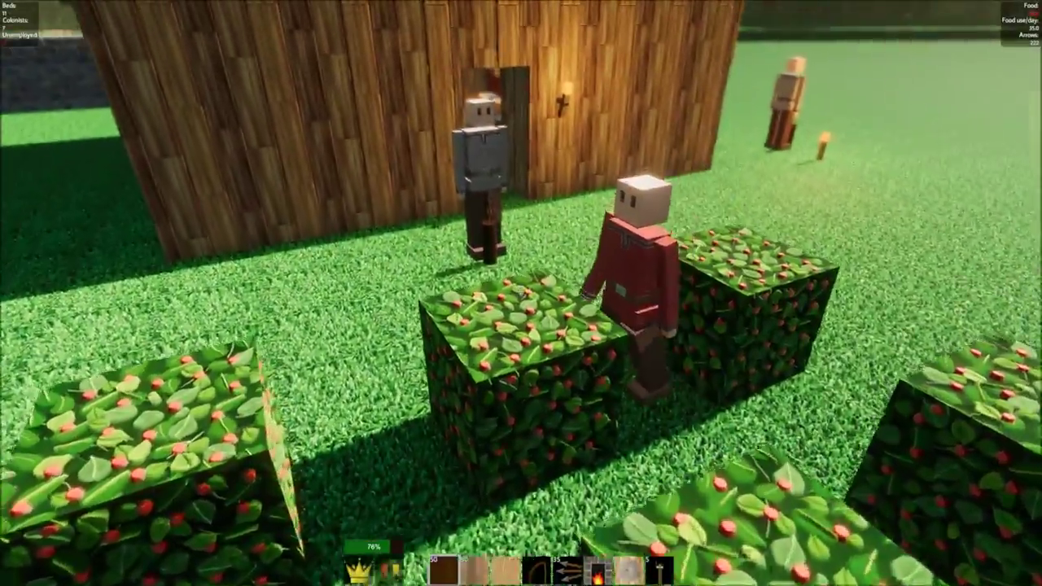
{"action": "key", "text": "w"}
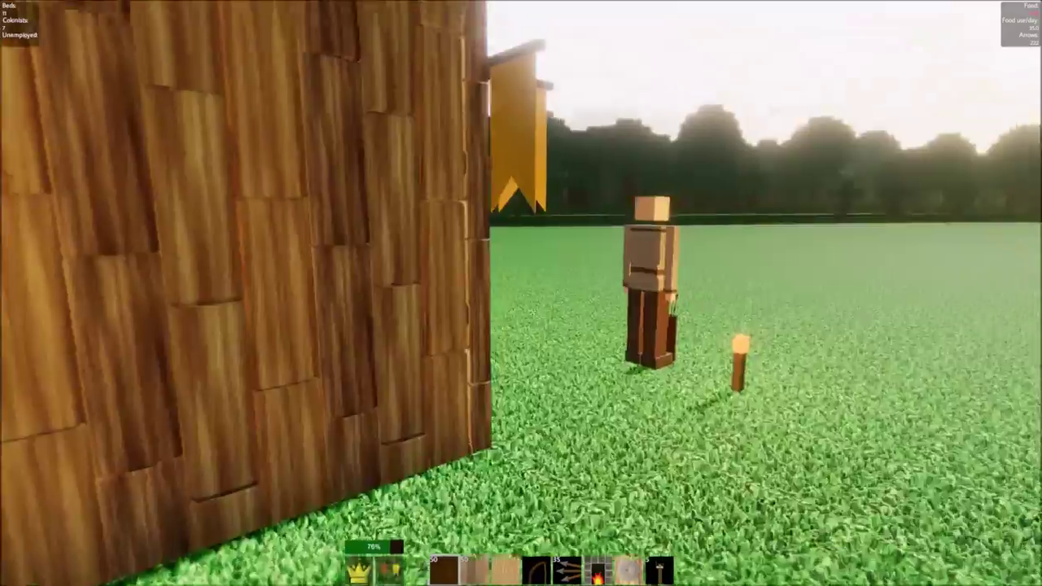
{"action": "key", "text": "w"}
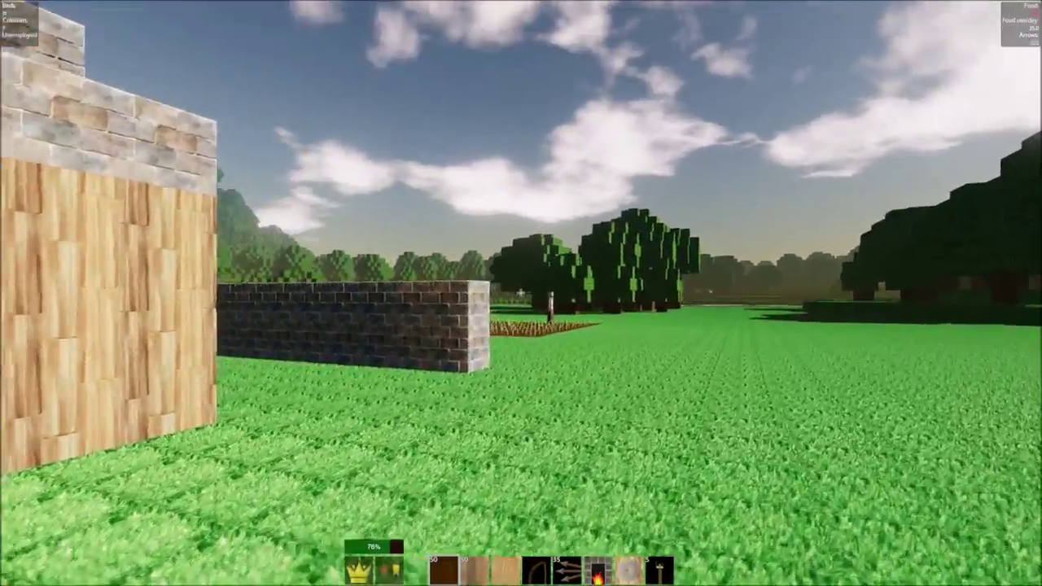
{"action": "key", "text": "w"}
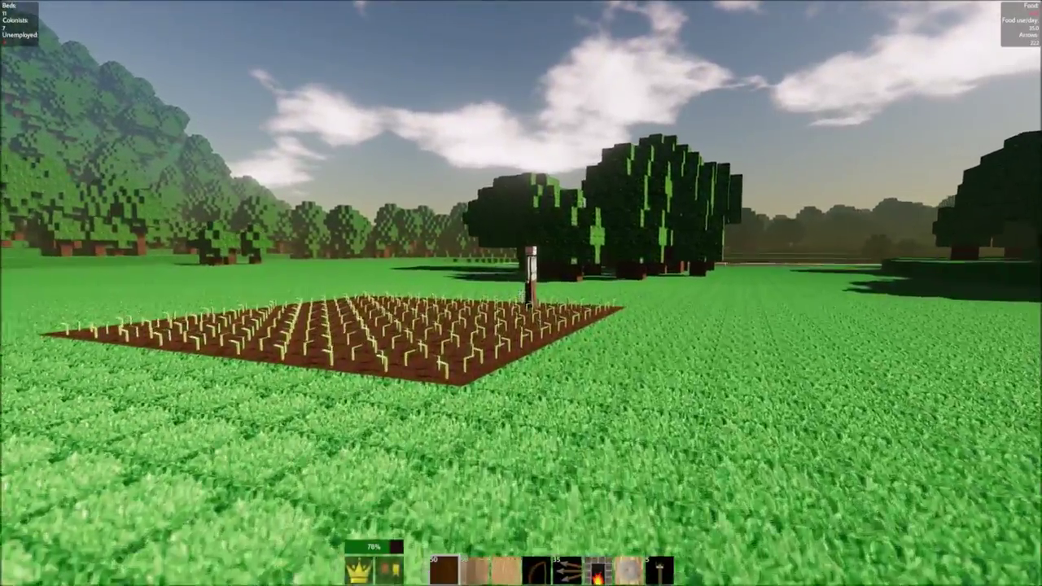
{"action": "key", "text": "w"}
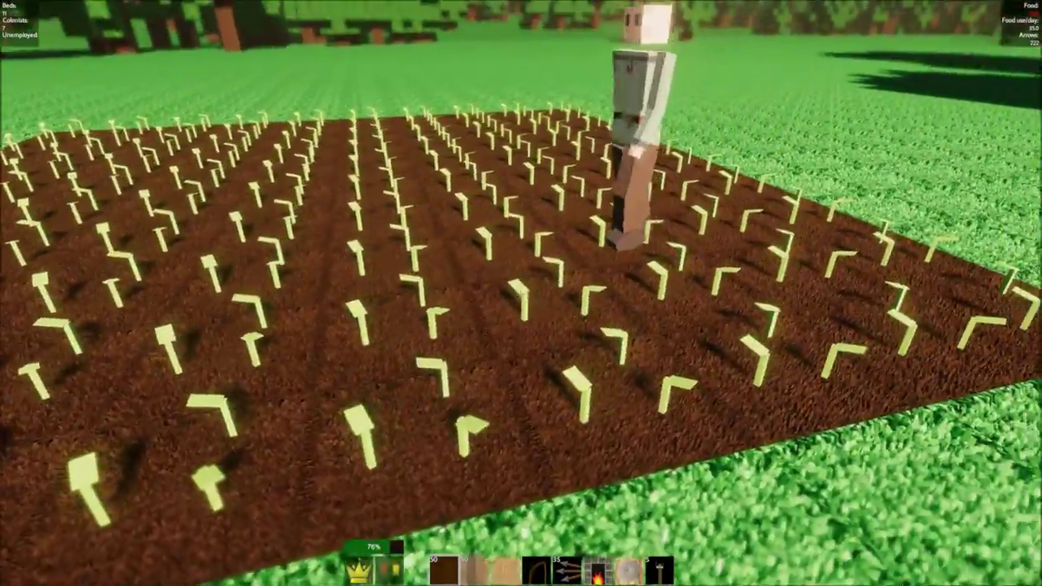
{"action": "key", "text": "w"}
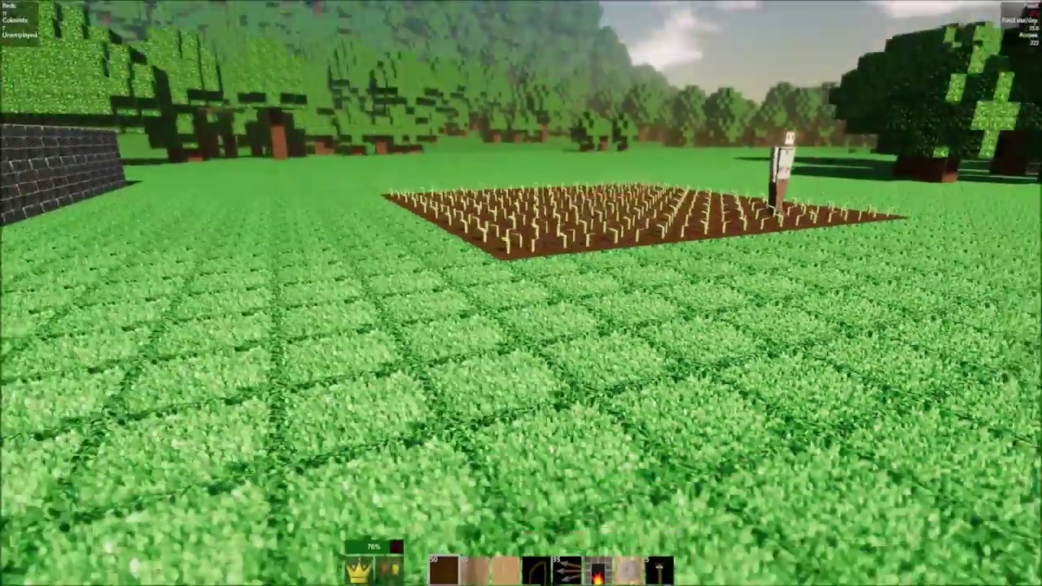
{"action": "key", "text": "w"}
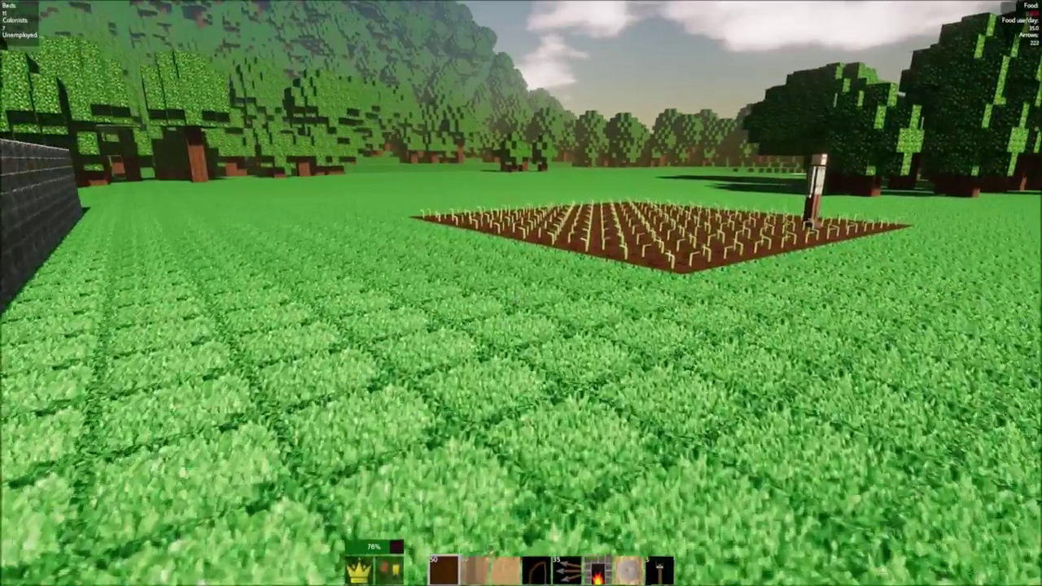
{"action": "key", "text": "w"}
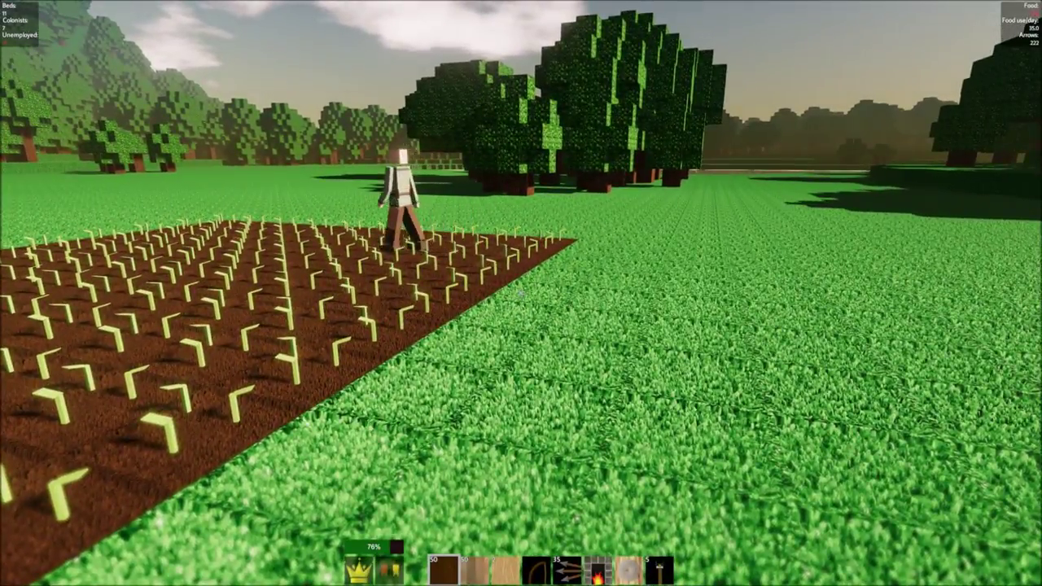
{"action": "key", "text": "s"}
{"action": "key", "text": "s"}
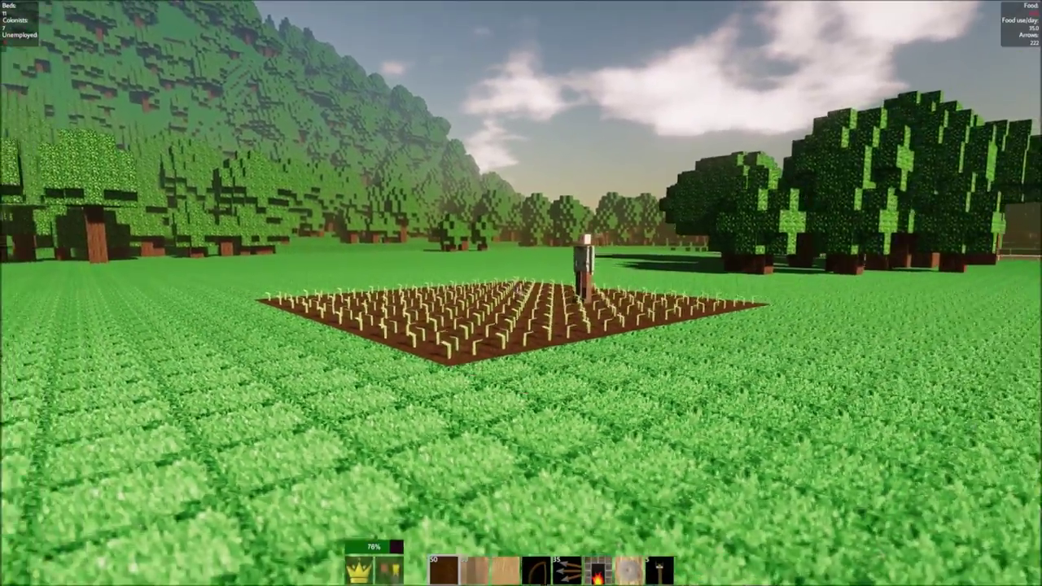
{"action": "key", "text": "w"}
{"action": "key", "text": "w"}
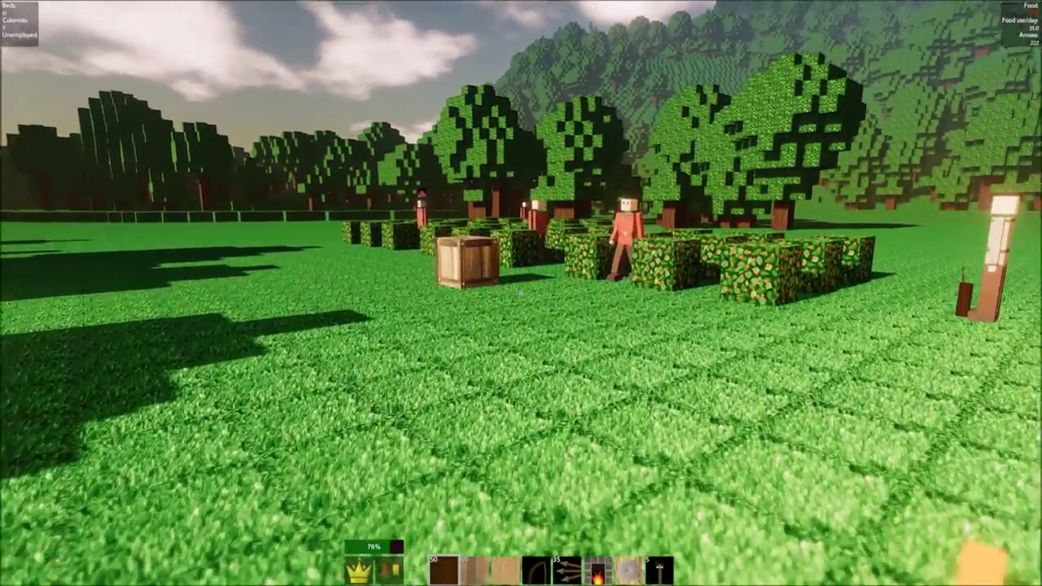
{"action": "key", "text": "s"}
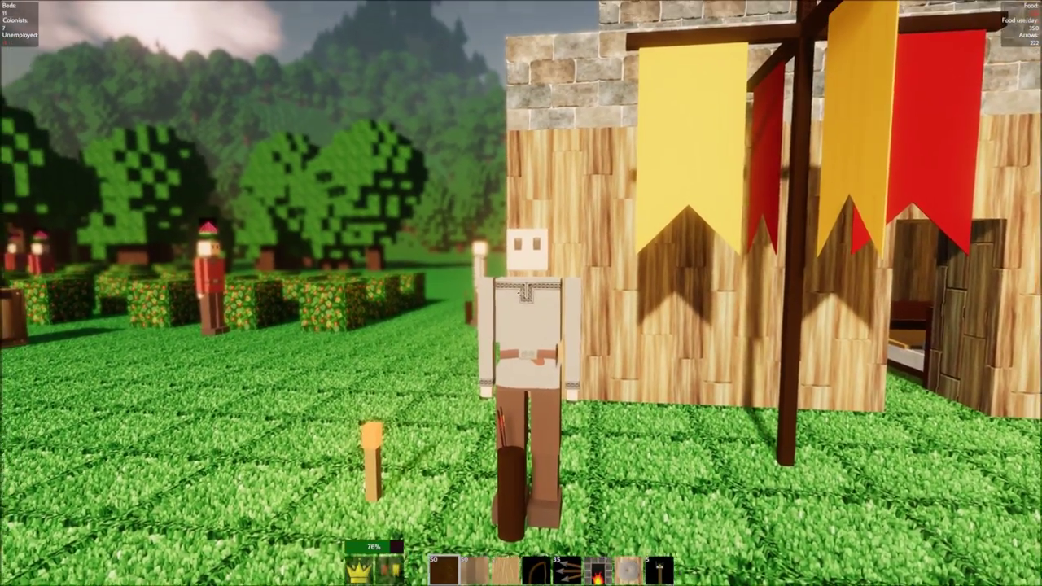
{"action": "key", "text": "w"}
{"action": "key", "text": "w"}
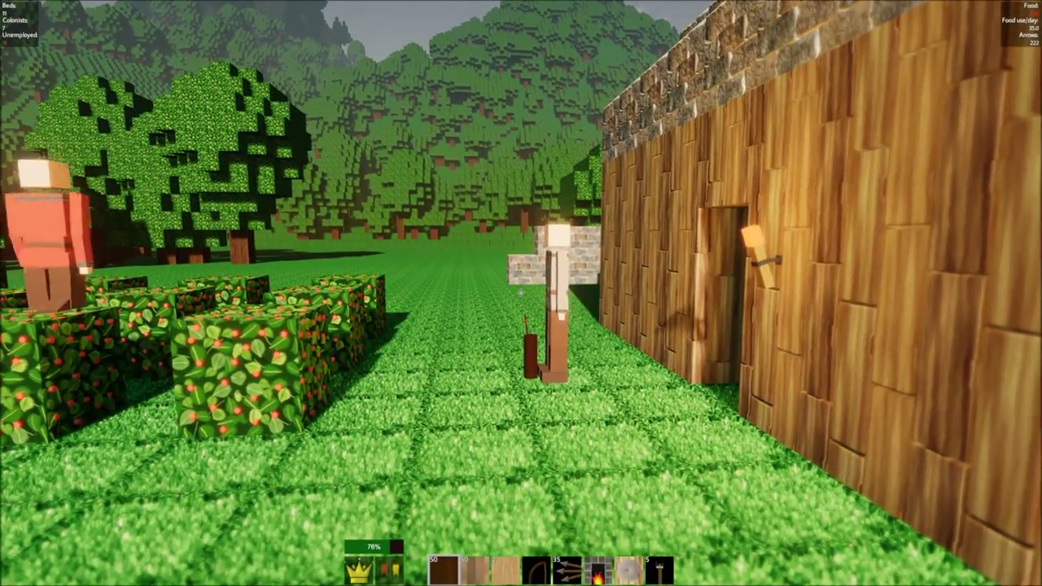
{"action": "key", "text": "w"}
{"action": "key", "text": "s"}
{"action": "key", "text": "s"}
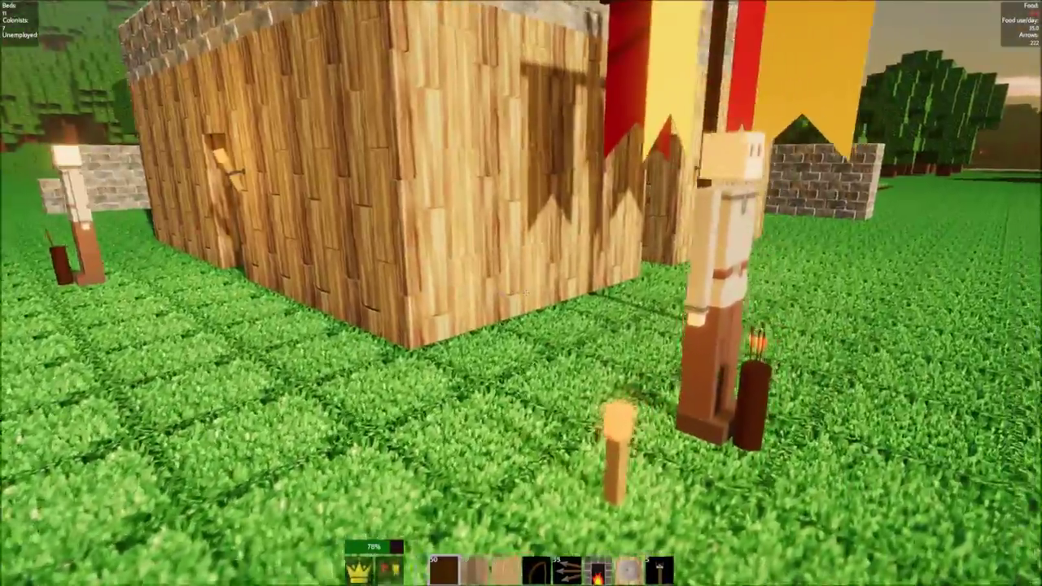
{"action": "key", "text": "s"}
{"action": "key", "text": "w"}
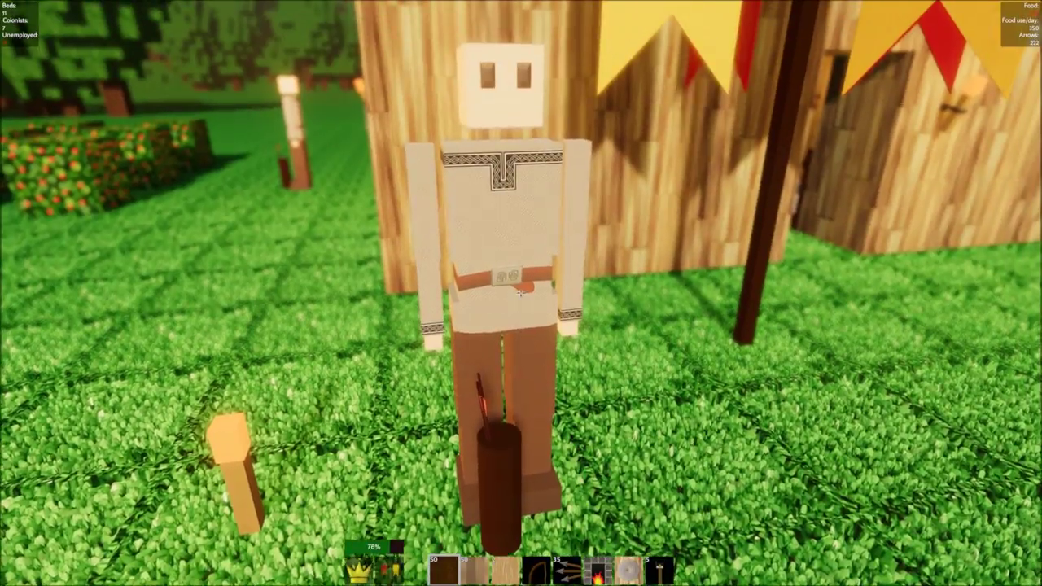
{"action": "key", "text": "w"}
{"action": "key", "text": "s"}
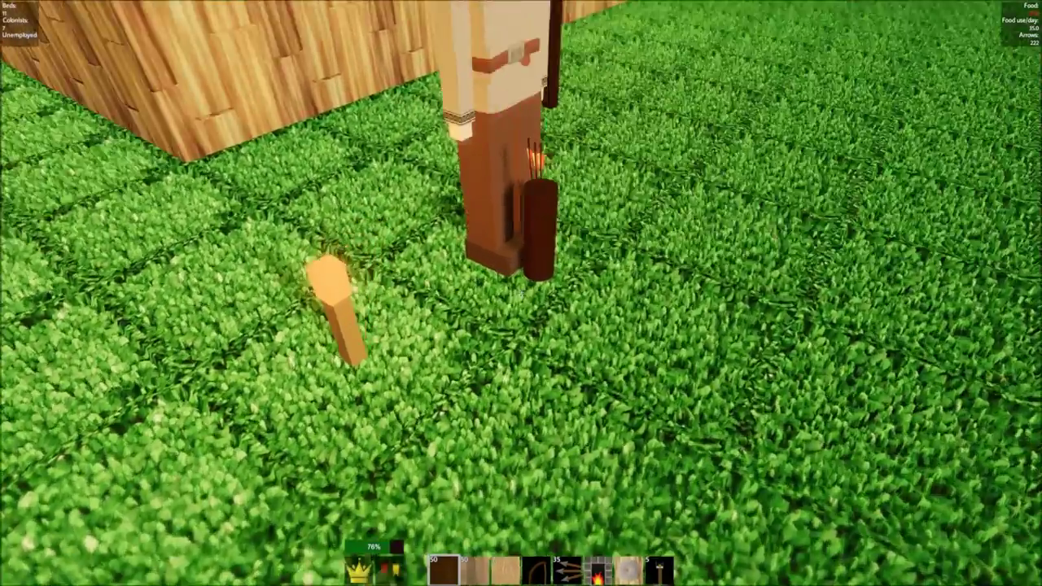
{"action": "key", "text": "w"}
{"action": "key", "text": "w"}
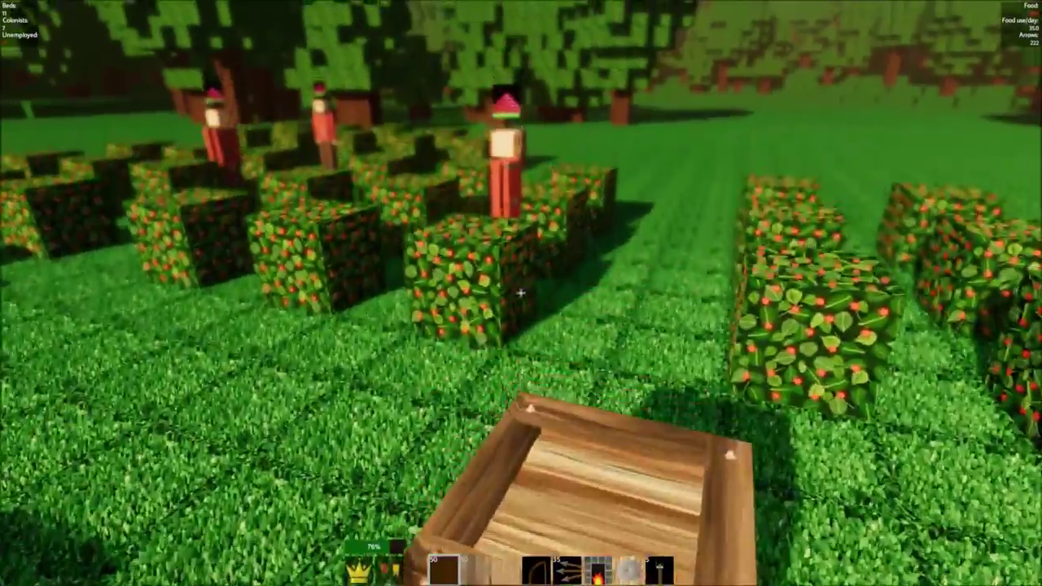
{"action": "key", "text": "s"}
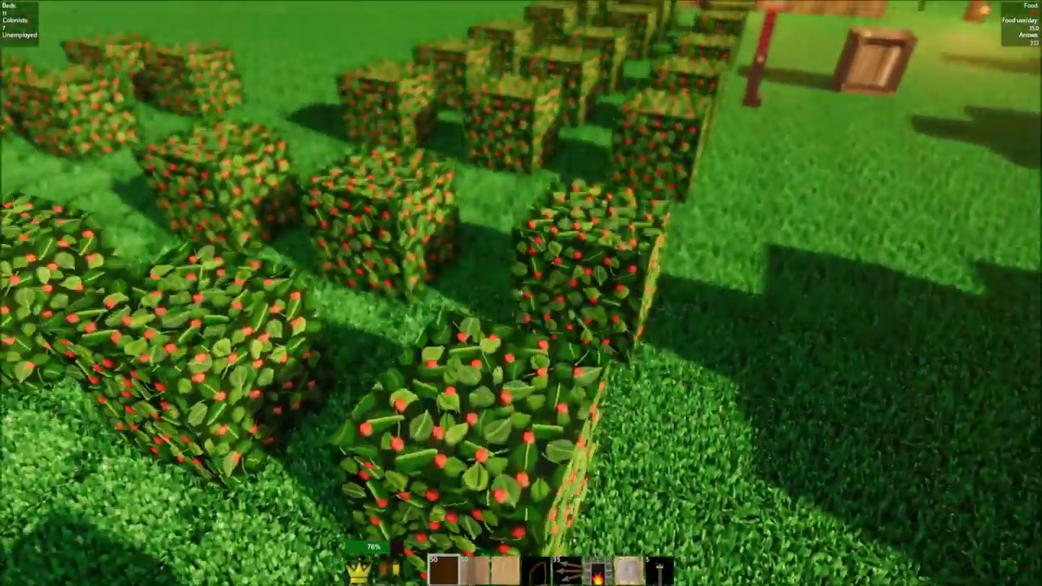
{"action": "key", "text": "w"}
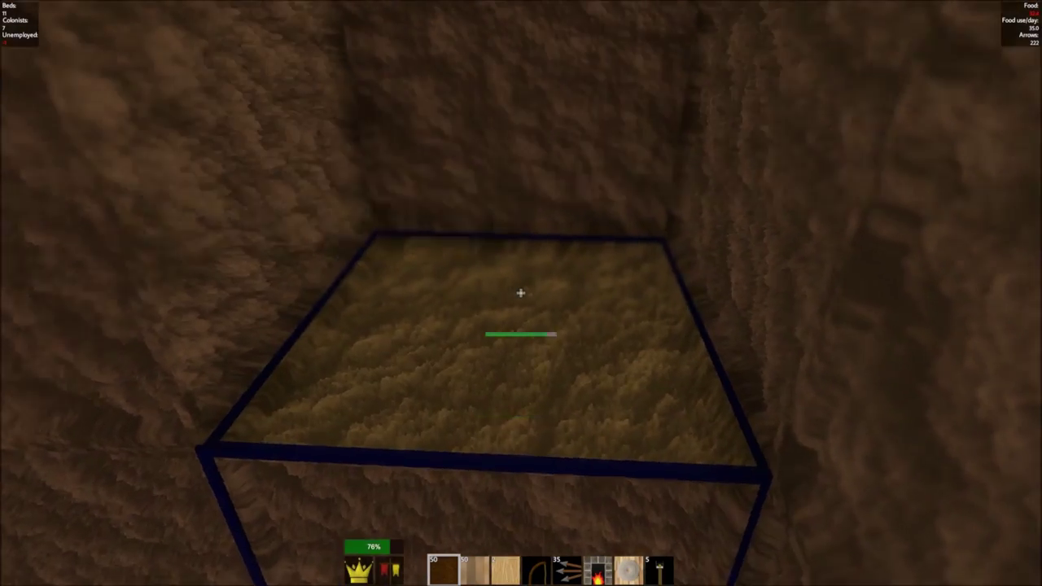
Step: Mine the dirt straight down, widening the shaft bottom into a small chamber
{"action": "left_click_drag", "start_coordinate": [520, 293], "coordinate": [521, 292]}
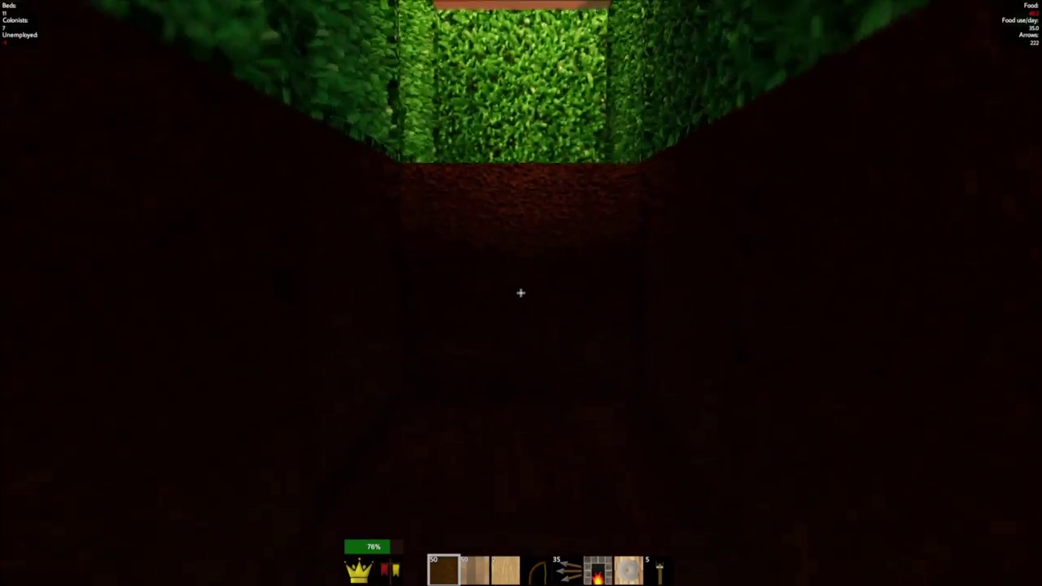
Step: Climb out of the shaft and briefly check the crafting and stockpile windows
{"action": "key", "text": "2"}
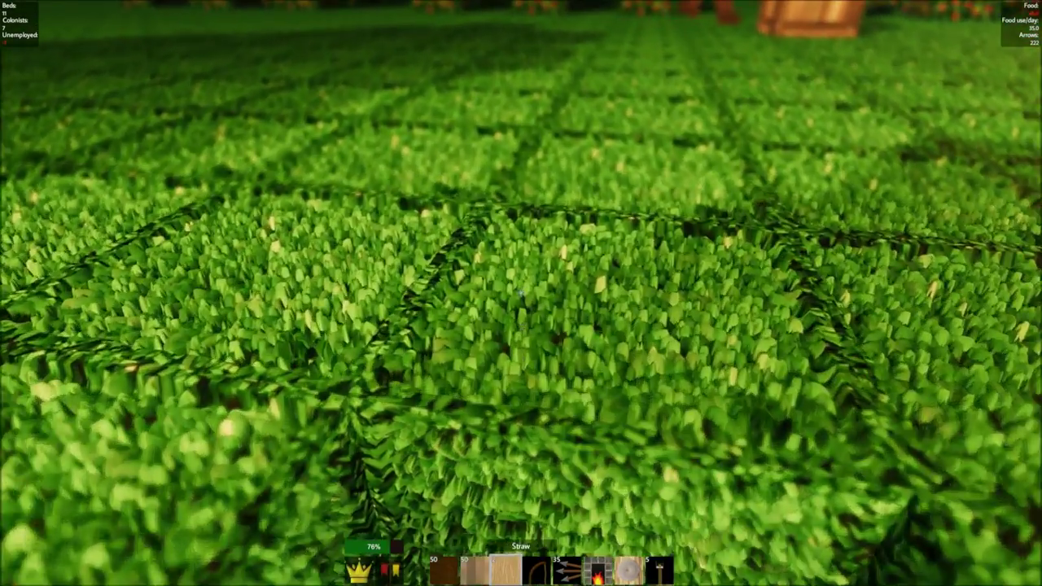
{"action": "key", "text": "6"}
{"action": "key", "text": "e"}
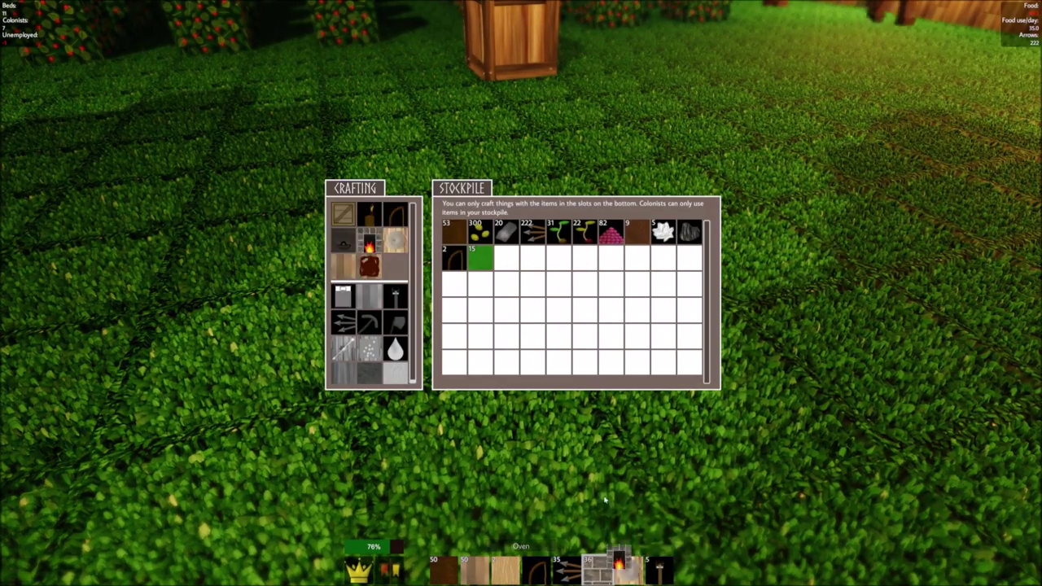
{"action": "key", "text": "e"}
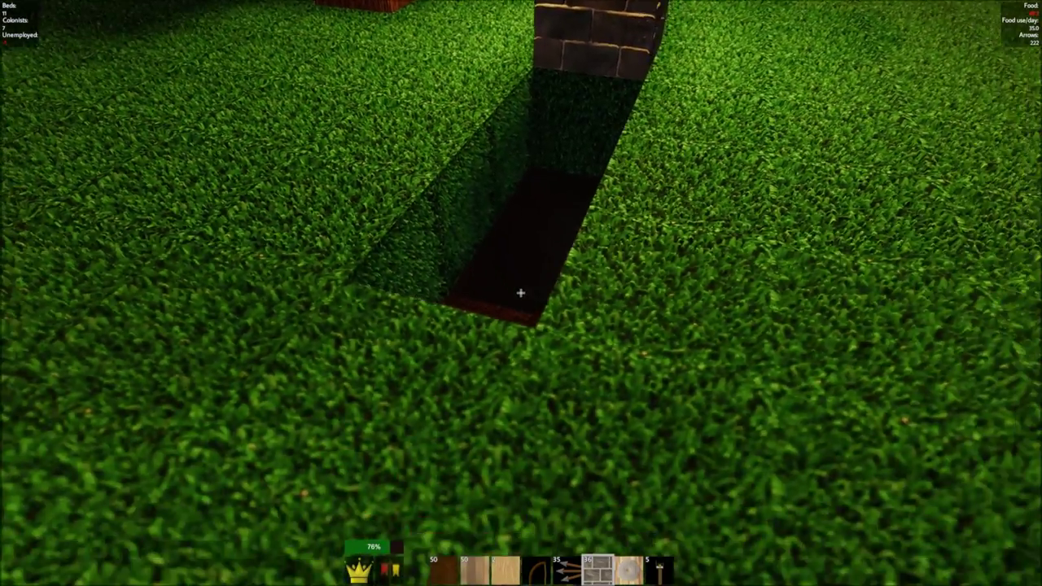
Step: Dig out two grass blocks beside the brick column to widen the trench
{"action": "key", "text": "s"}
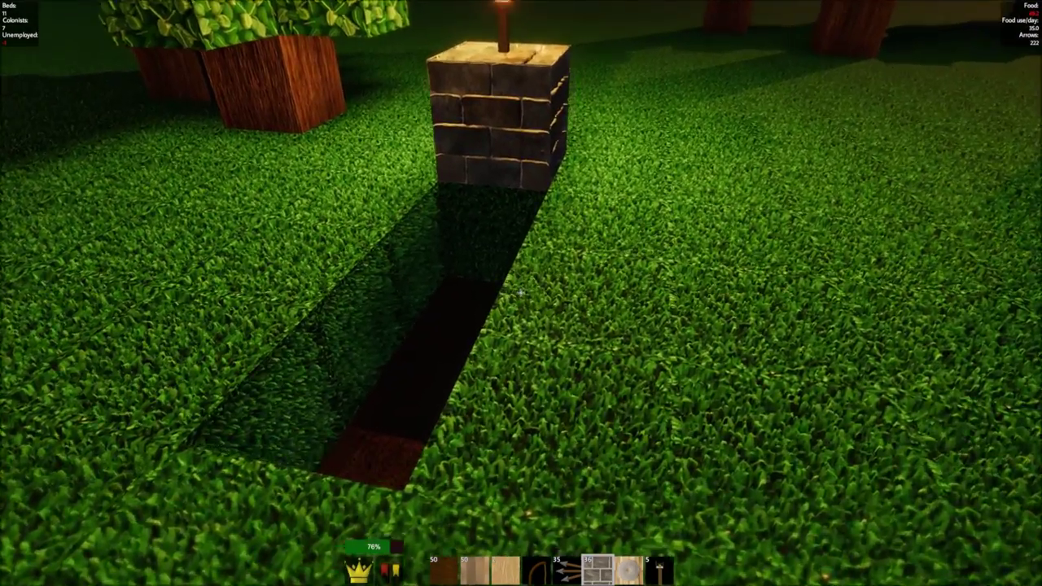
{"action": "key", "text": "w"}
{"action": "left_click", "coordinate": [521, 293]}
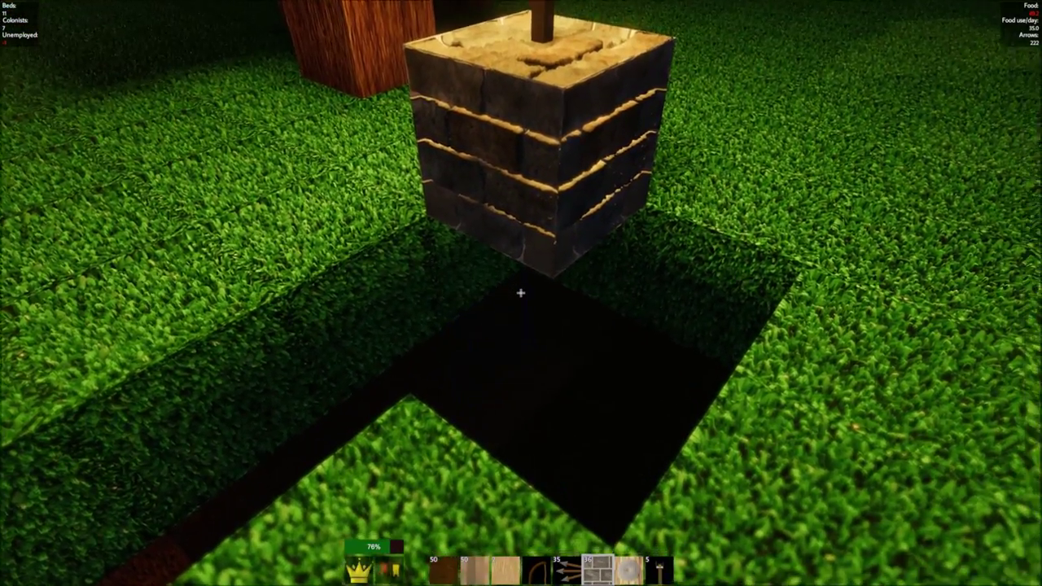
{"action": "left_click", "coordinate": [520, 293]}
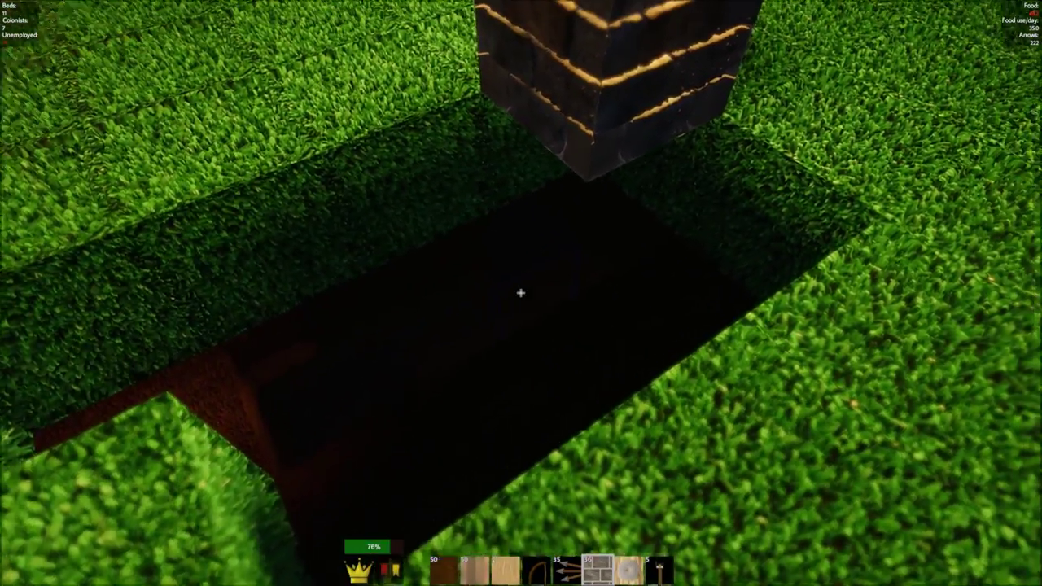
{"action": "key", "text": "w"}
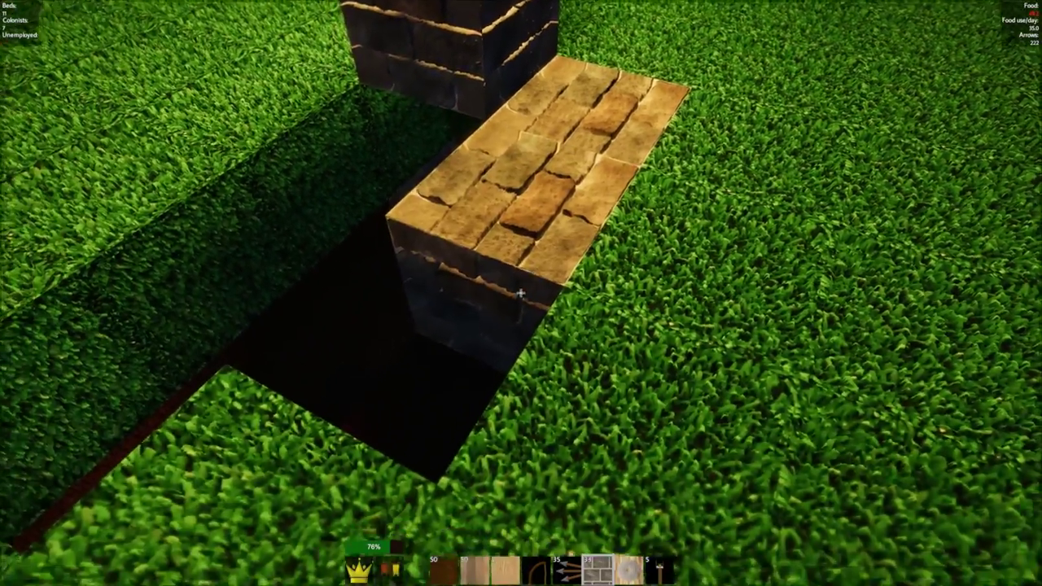
Step: Dig out the grass blocks along the trench beside the stone column
{"action": "left_click", "coordinate": [521, 293]}
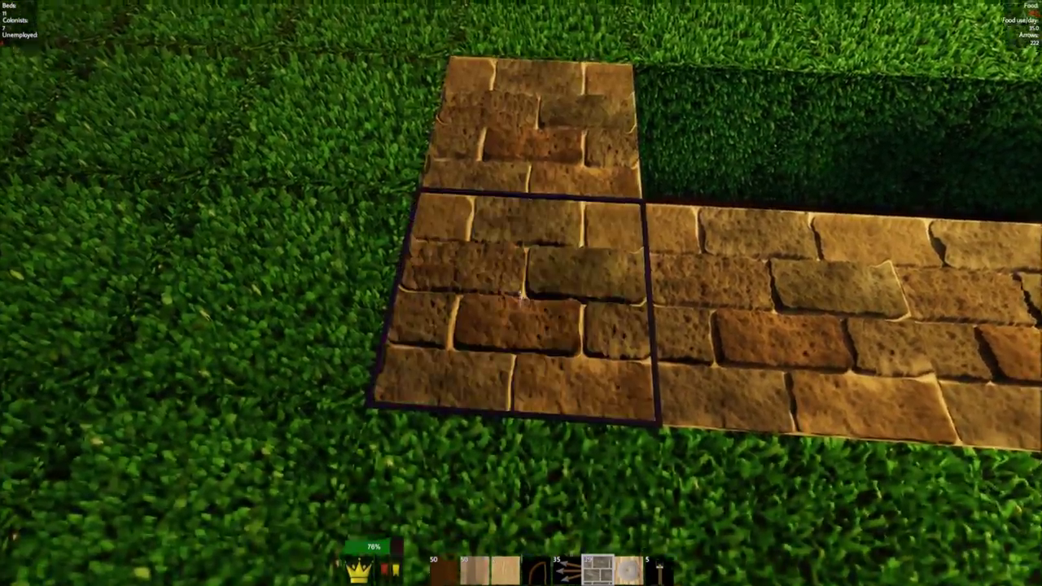
{"action": "left_click", "coordinate": [521, 293]}
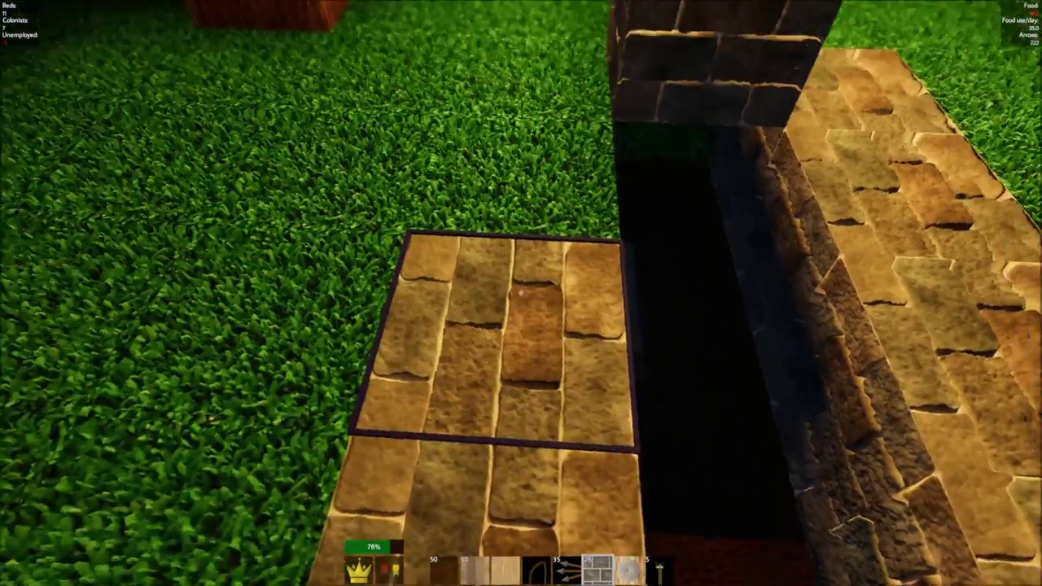
{"action": "left_click", "coordinate": [520, 293]}
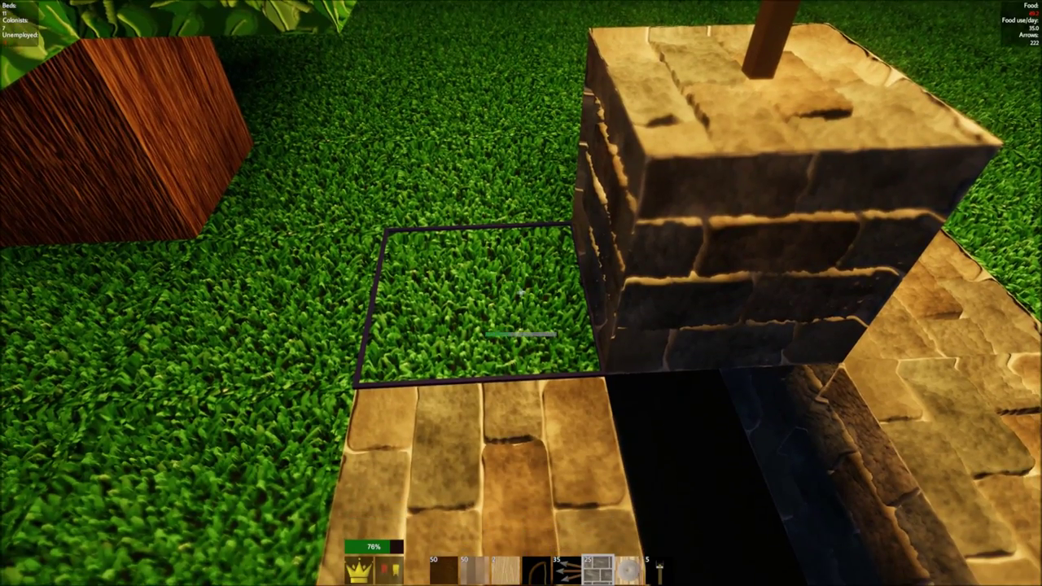
{"action": "left_click", "coordinate": [521, 293]}
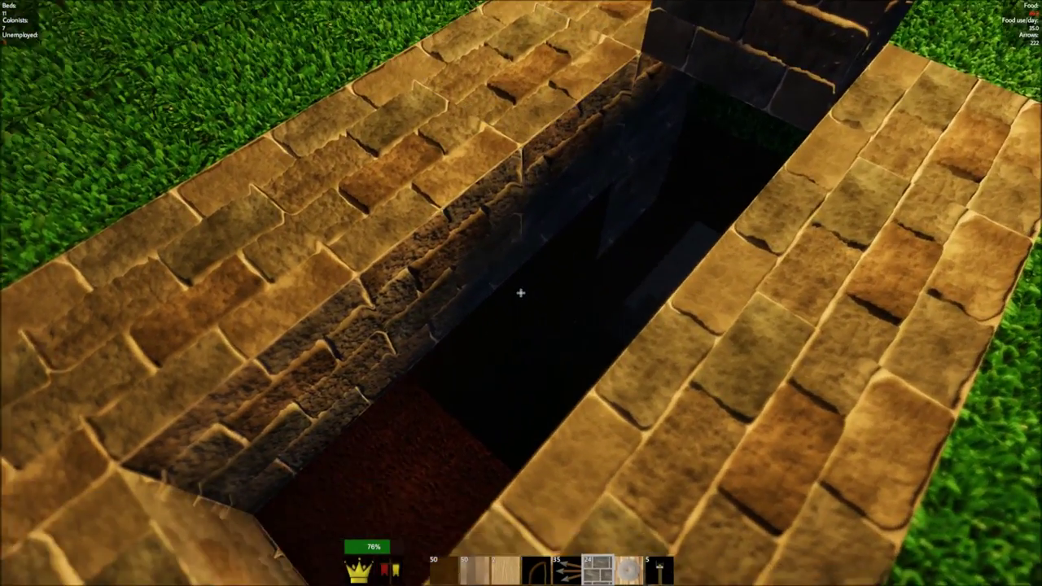
{"action": "left_click", "coordinate": [521, 293]}
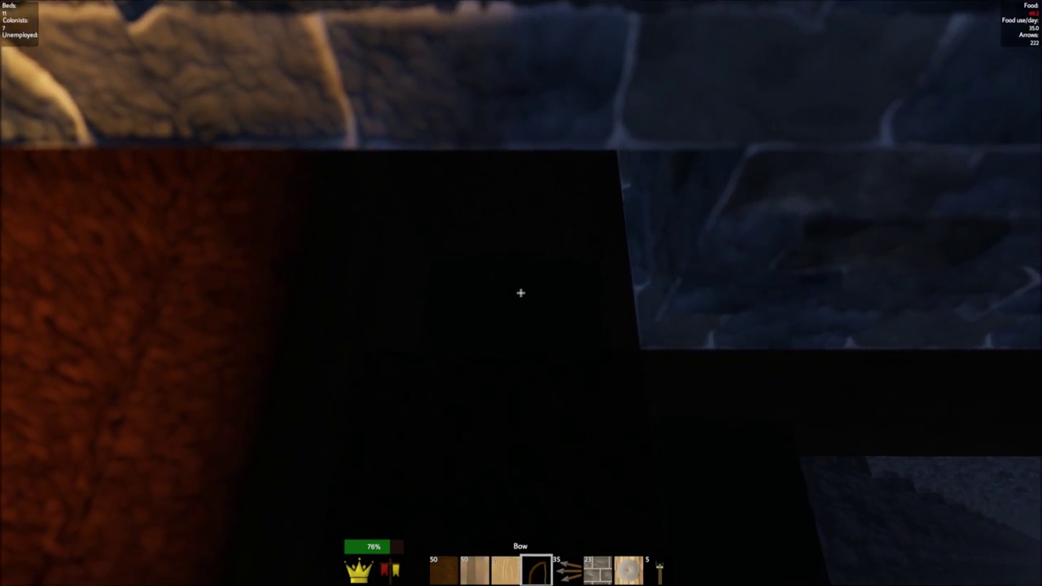
Step: With Stone Bricks selected, clear dirt from the trench and place the first bricks
{"action": "key", "text": "6"}
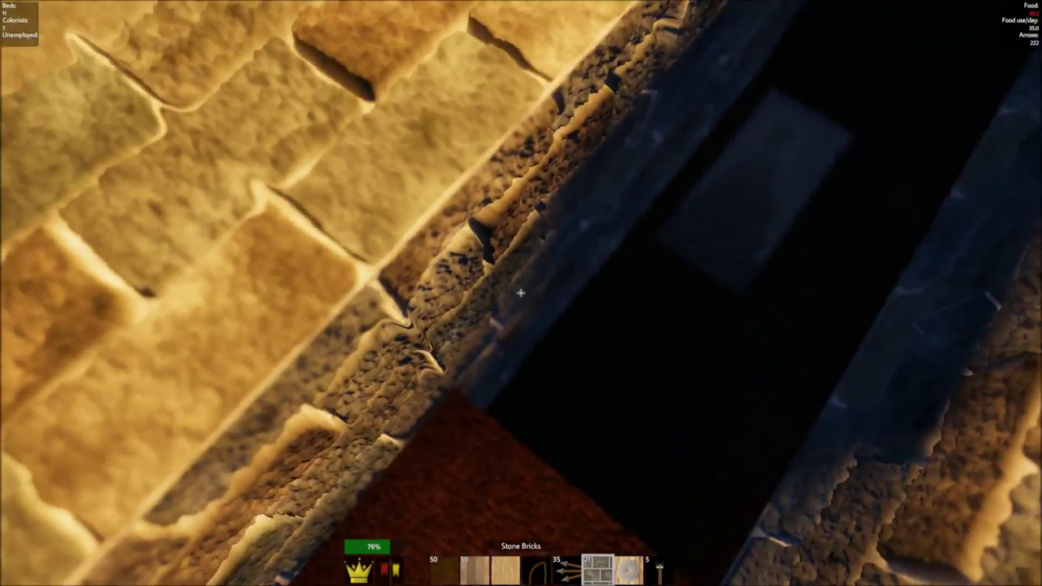
{"action": "left_click", "coordinate": [520, 293]}
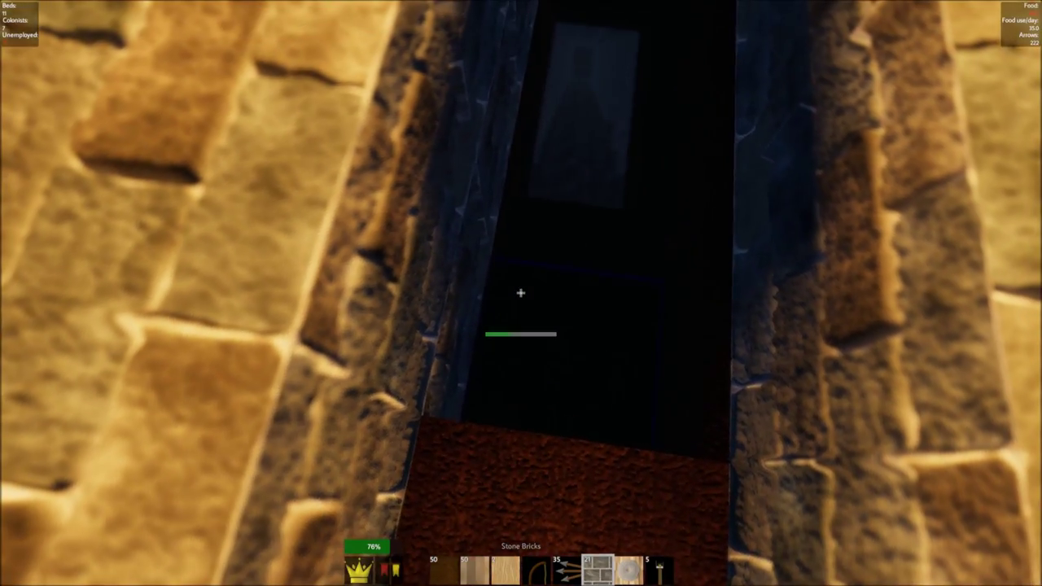
{"action": "right_click", "coordinate": [520, 293]}
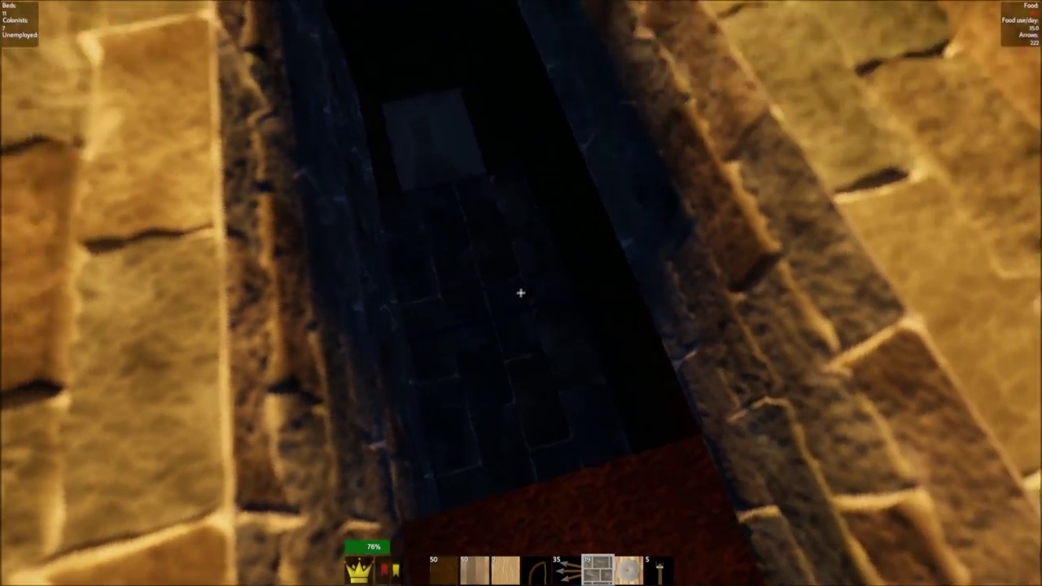
{"action": "left_click", "coordinate": [520, 292]}
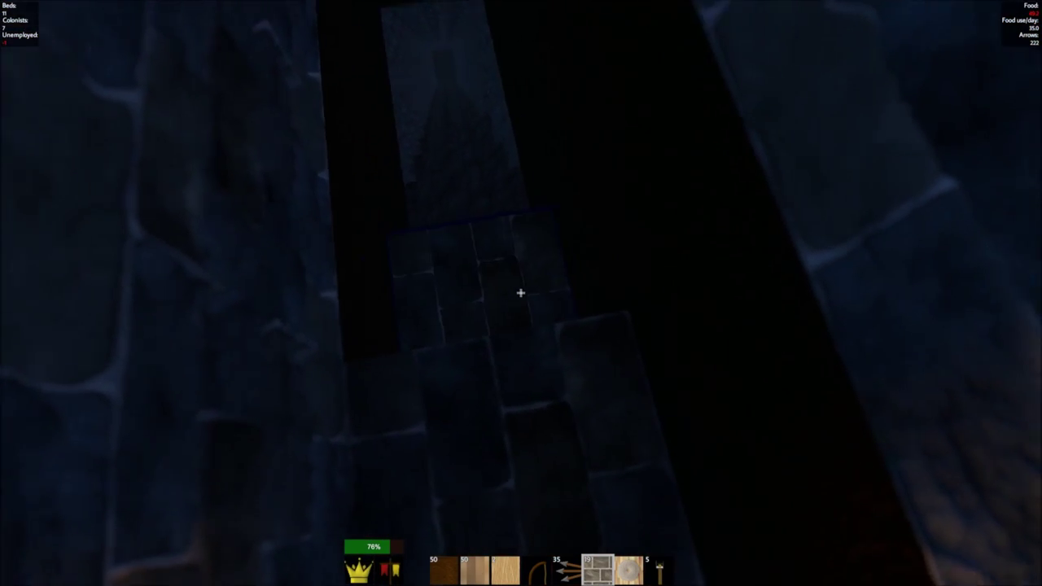
{"action": "left_click", "coordinate": [520, 292]}
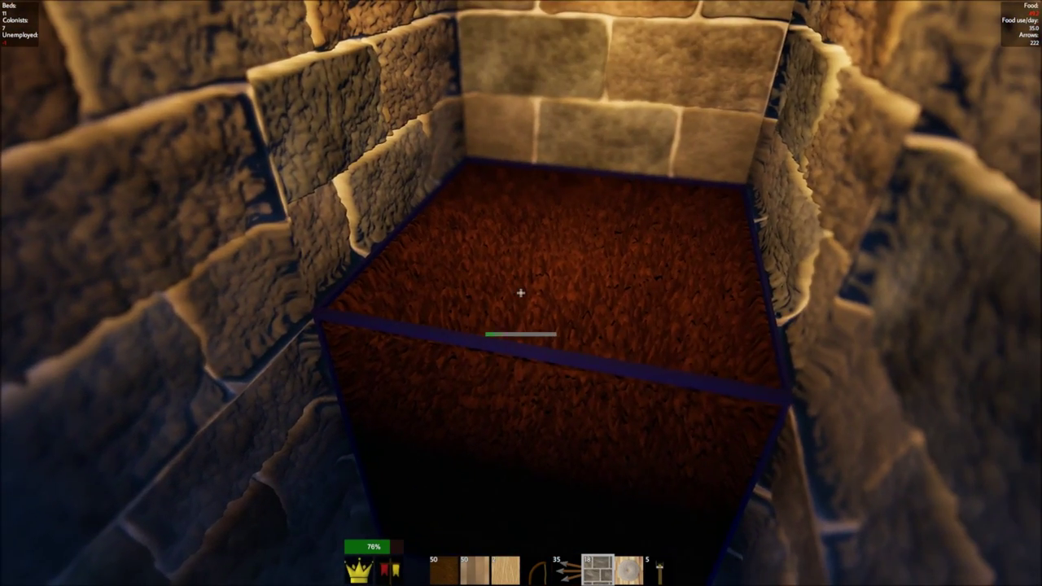
{"action": "left_click", "coordinate": [520, 293]}
{"action": "right_click", "coordinate": [520, 292]}
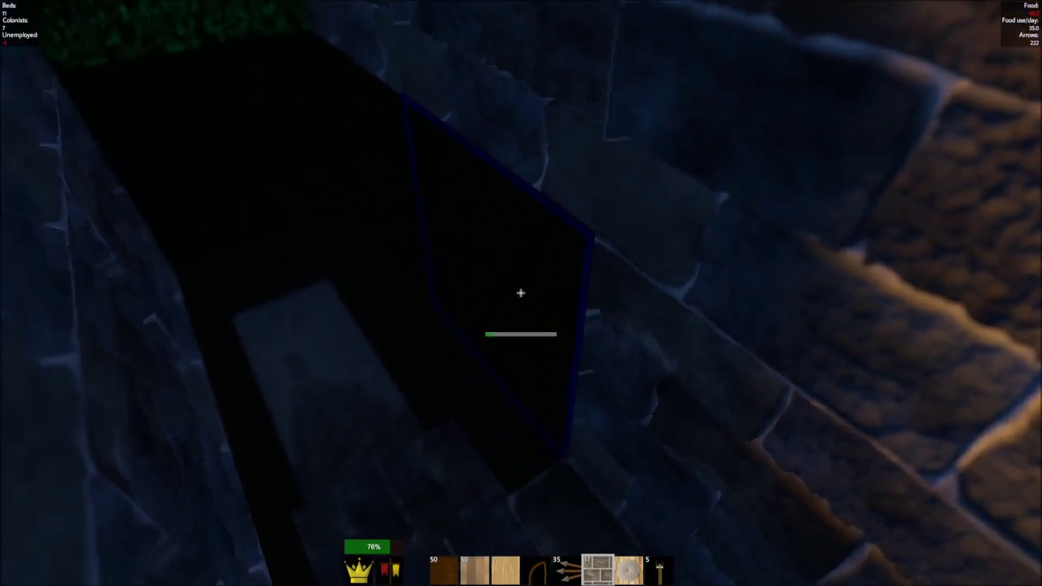
Step: Clear the dark gap in the shaft floor and fill the corner and walls with stone
{"action": "left_click", "coordinate": [520, 293]}
{"action": "left_click", "coordinate": [520, 292]}
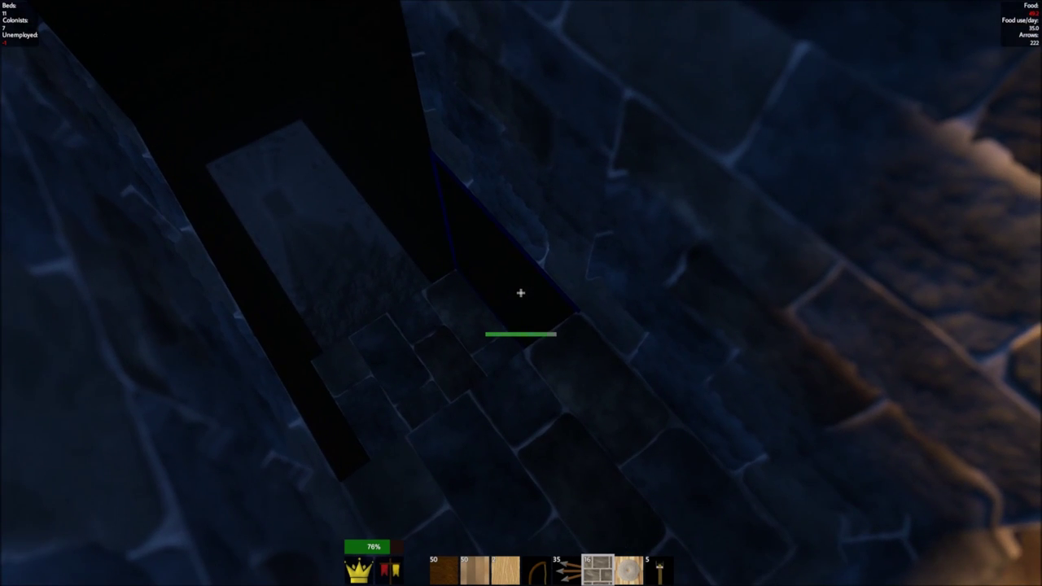
{"action": "left_click", "coordinate": [520, 292]}
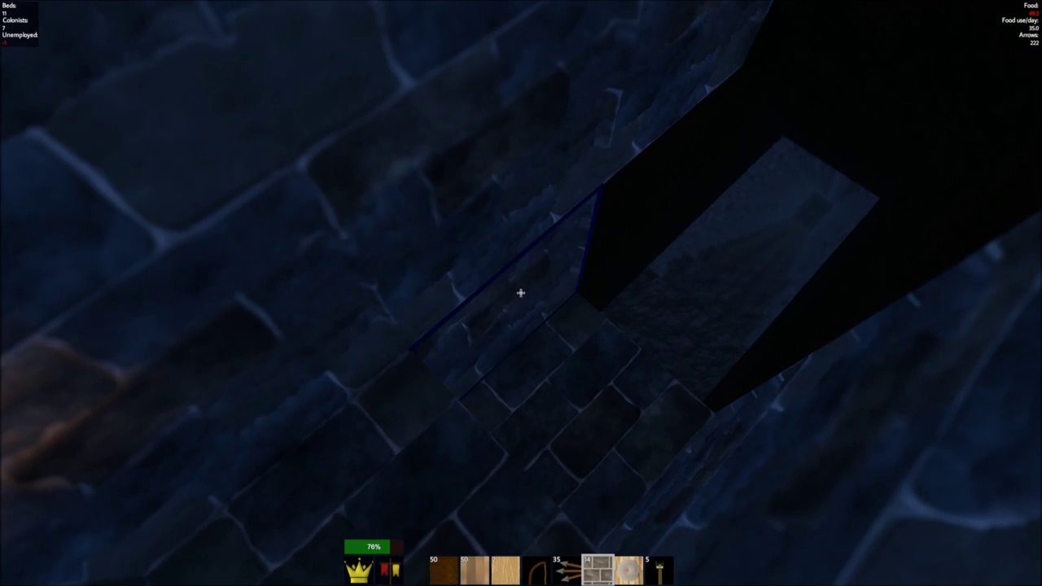
{"action": "left_click", "coordinate": [520, 292]}
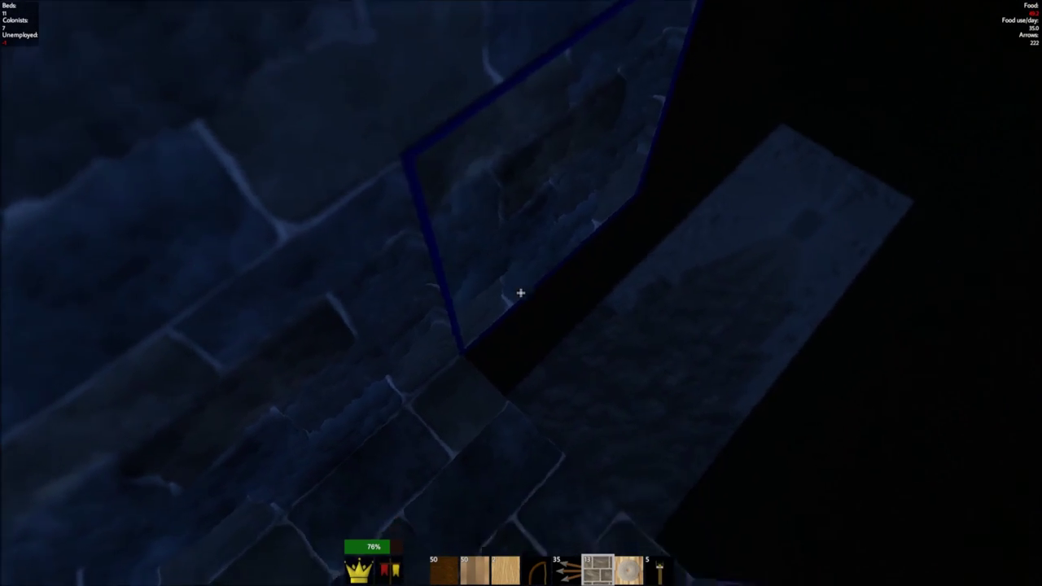
{"action": "right_click", "coordinate": [520, 292]}
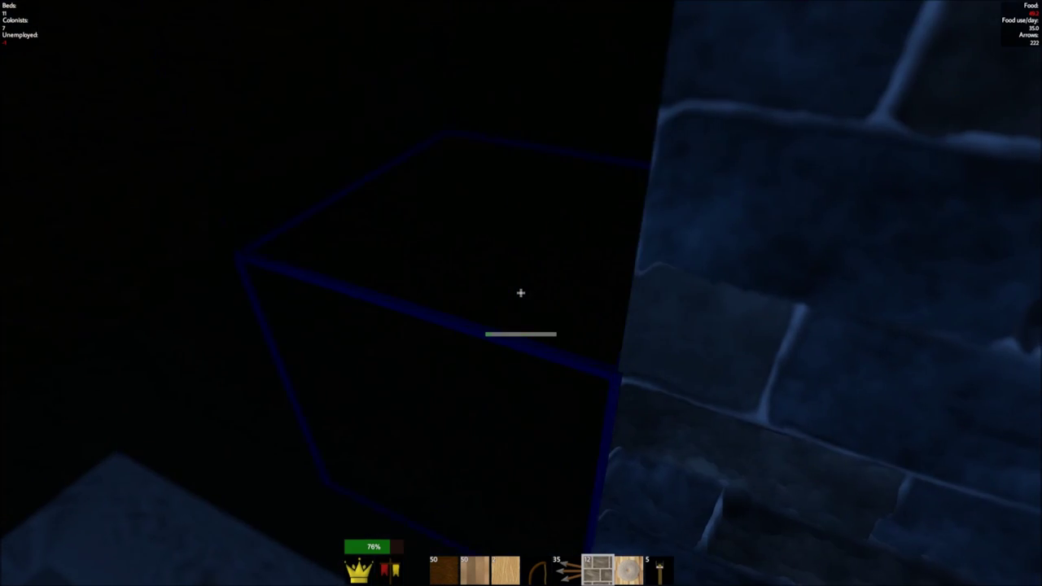
{"action": "right_click", "coordinate": [520, 292]}
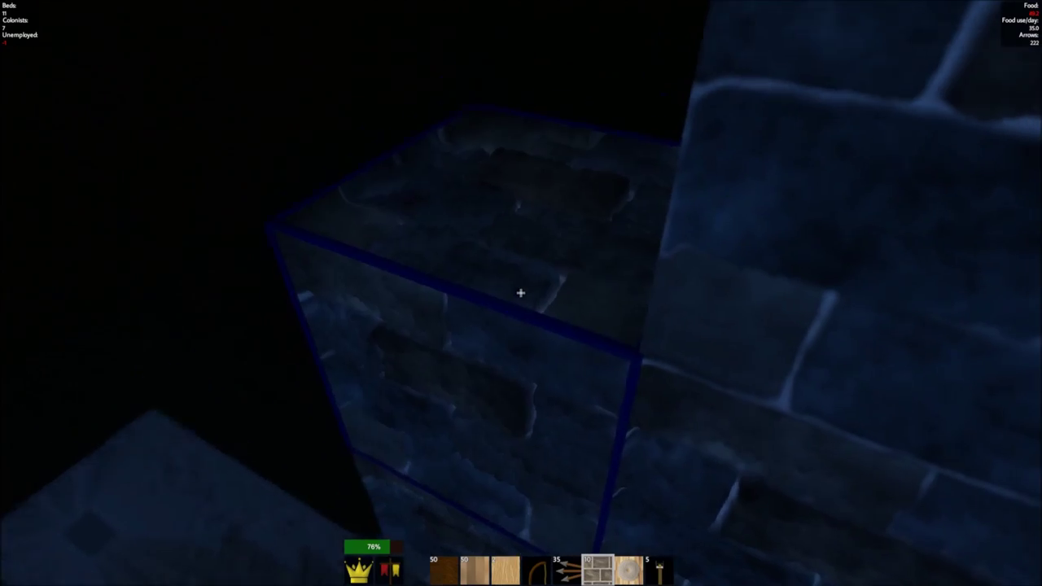
{"action": "right_click", "coordinate": [520, 293]}
Step: Replace the grass block at the shaft's edge with stone
{"action": "left_click", "coordinate": [520, 293]}
{"action": "right_click", "coordinate": [520, 293]}
{"action": "left_click", "coordinate": [520, 292]}
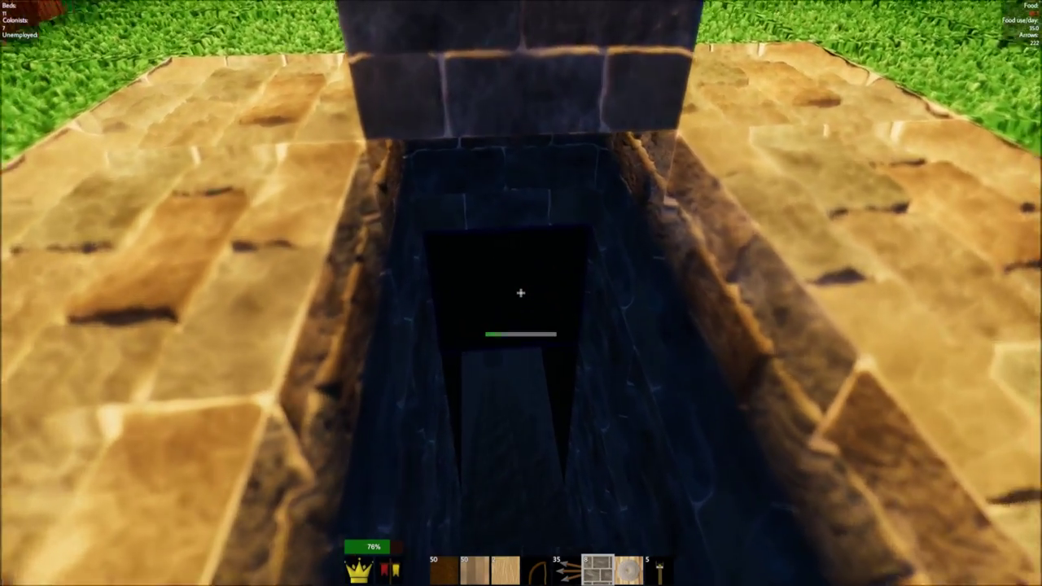
Step: Climb out of the shaft and walk past the berry bushes to the colonist by the house
{"action": "key", "text": "w"}
{"action": "key", "text": "space"}
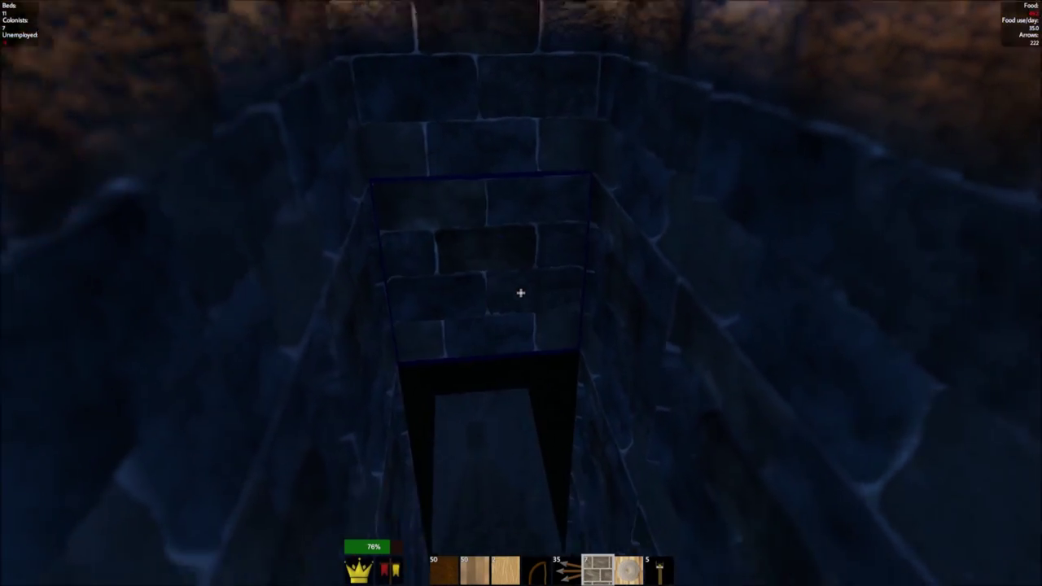
{"action": "key", "text": "s"}
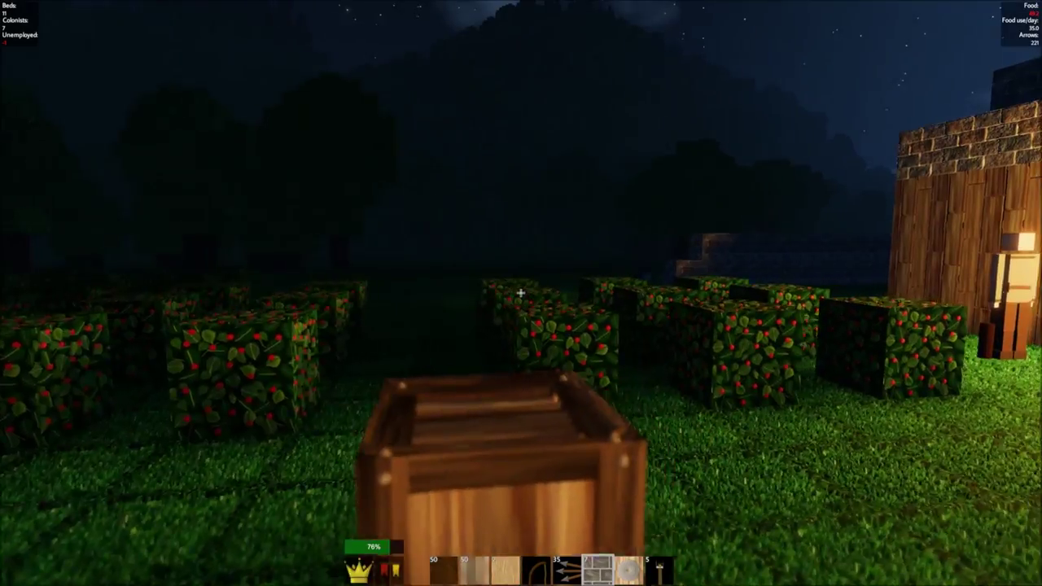
{"action": "key", "text": "w"}
{"action": "key", "text": "w"}
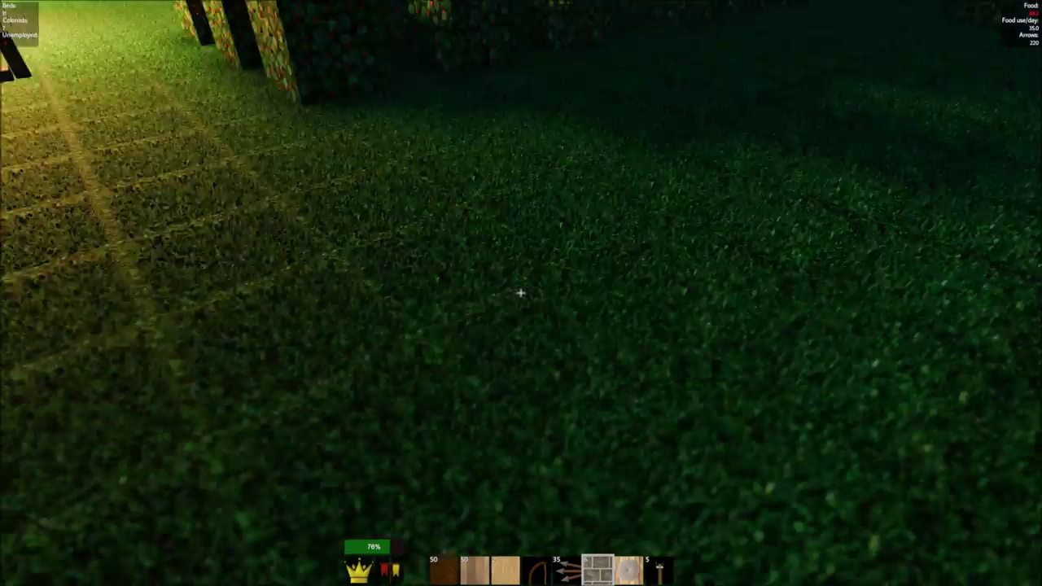
{"action": "key", "text": "w"}
{"action": "key", "text": "w"}
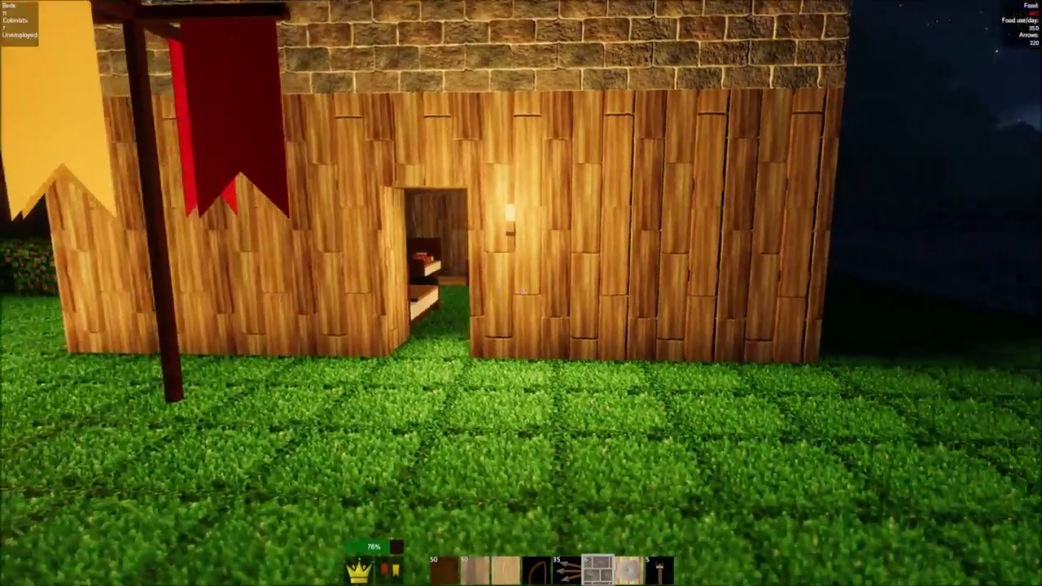
{"action": "key", "text": "w"}
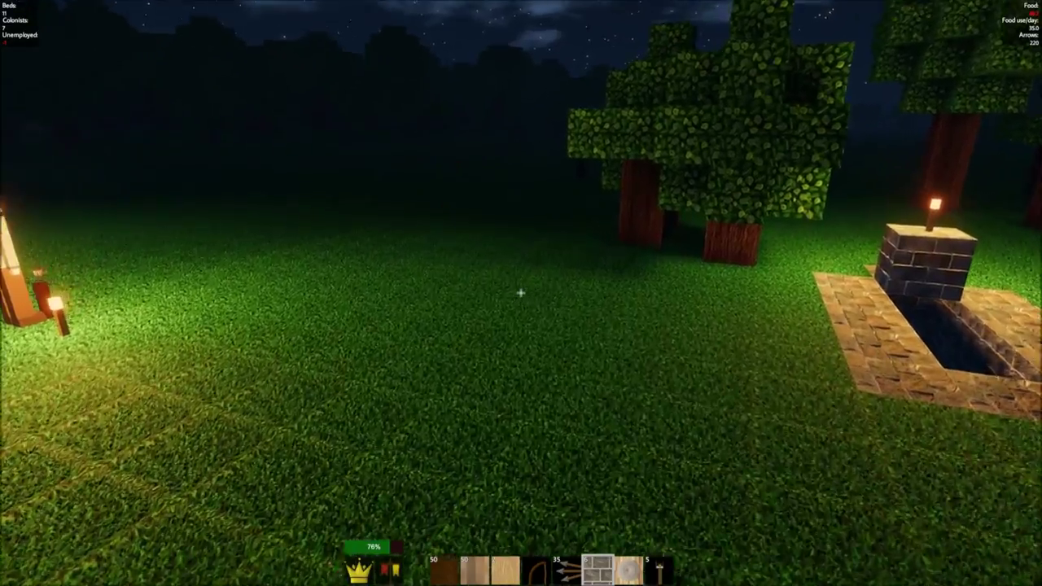
{"action": "key", "text": "w"}
{"action": "key", "text": "w"}
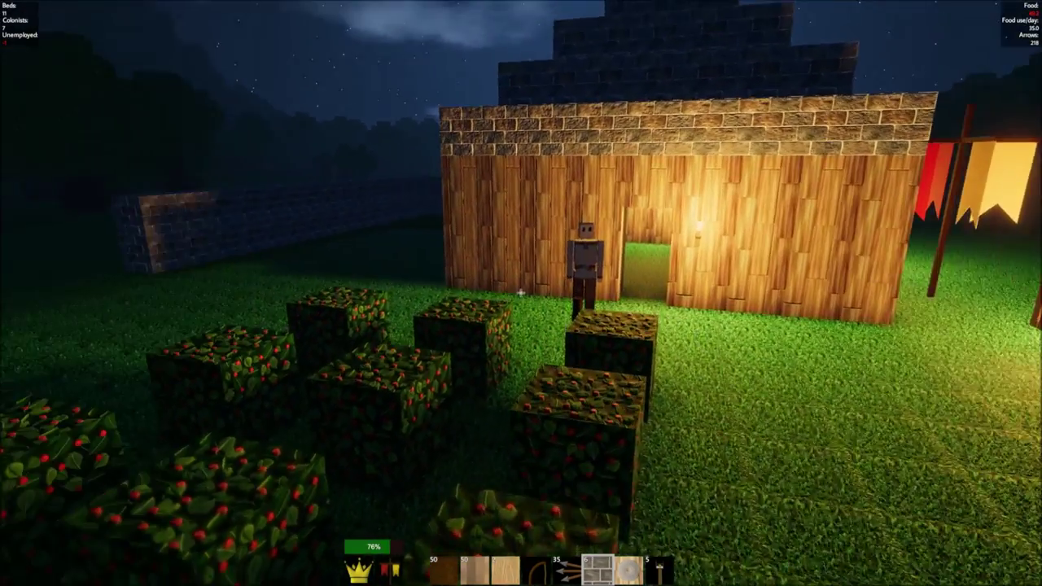
Step: Walk past the berry bushes and along the house into the dark field
{"action": "key", "text": "w"}
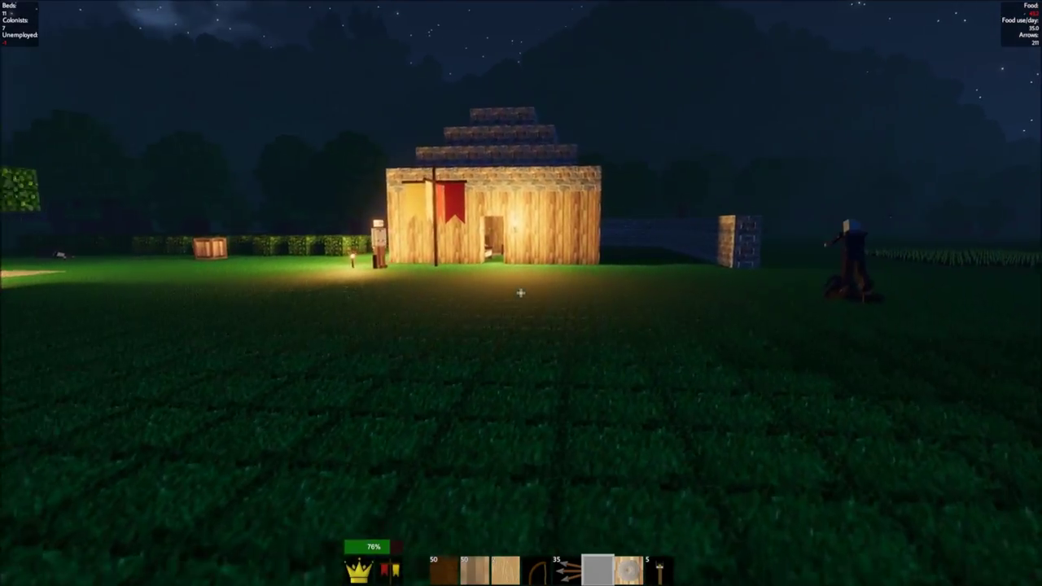
Step: Patrol past the crate, house wall and berry bushes to the chest near the stone wall
{"action": "key", "text": "w"}
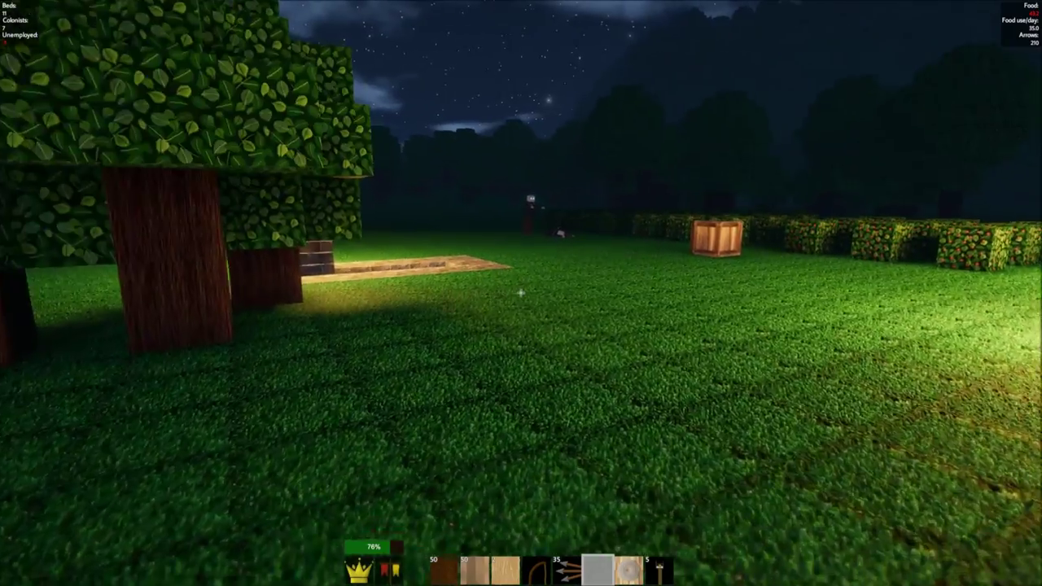
{"action": "key", "text": "w"}
{"action": "key", "text": "w"}
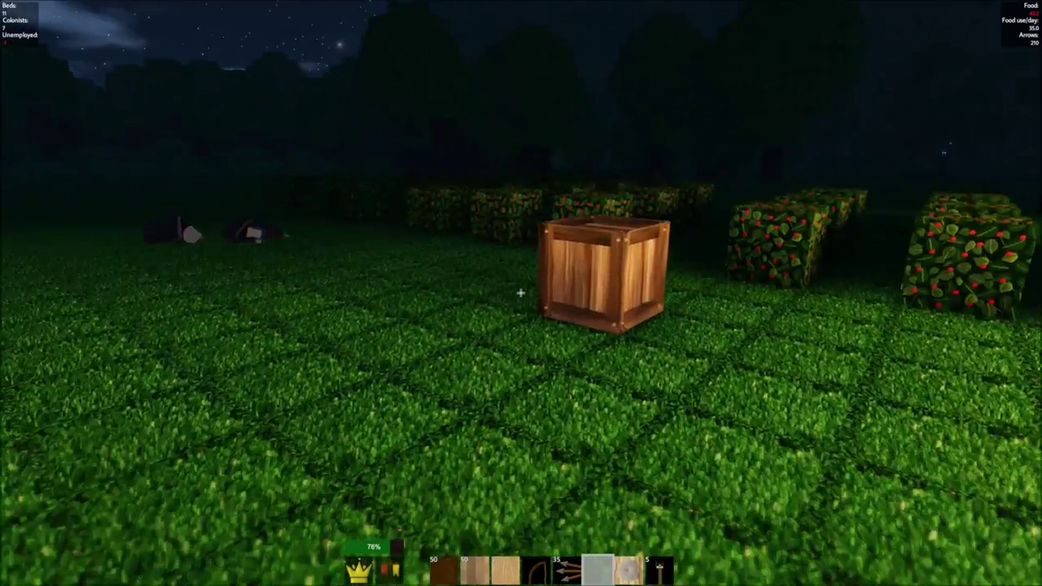
{"action": "key", "text": "s"}
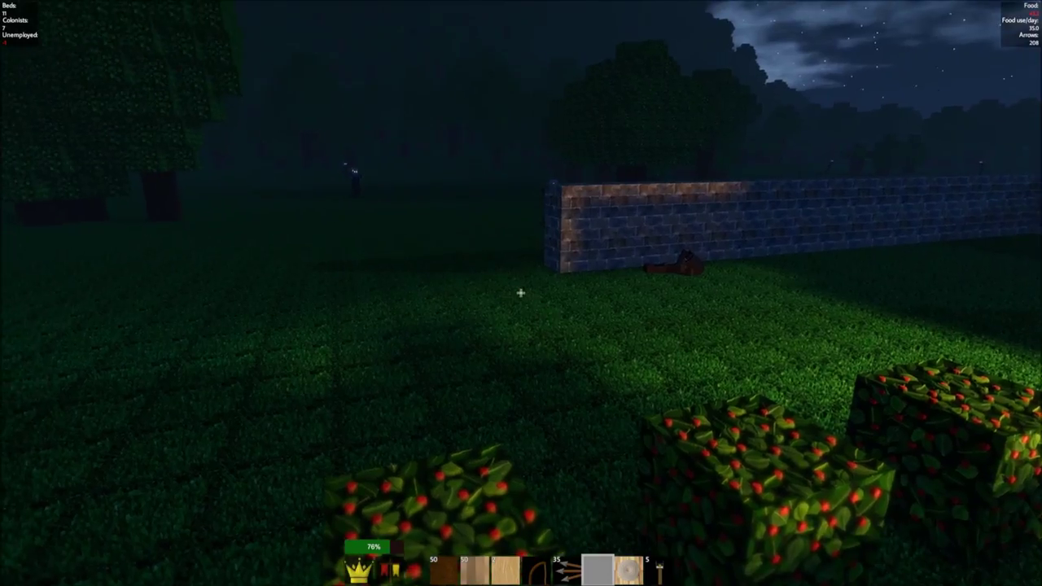
{"action": "key", "text": "w"}
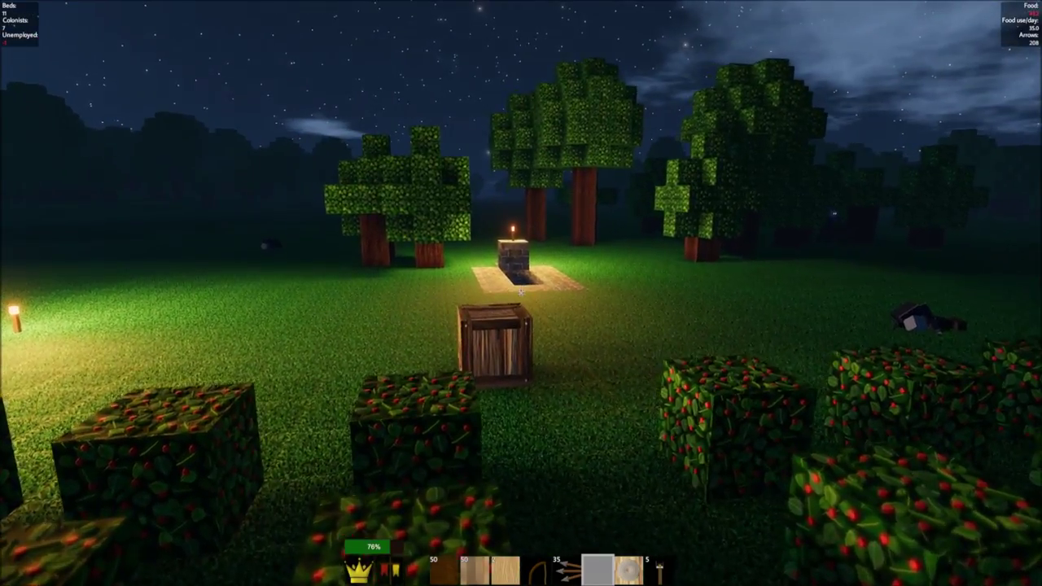
{"action": "key", "text": "w"}
{"action": "key", "text": "w"}
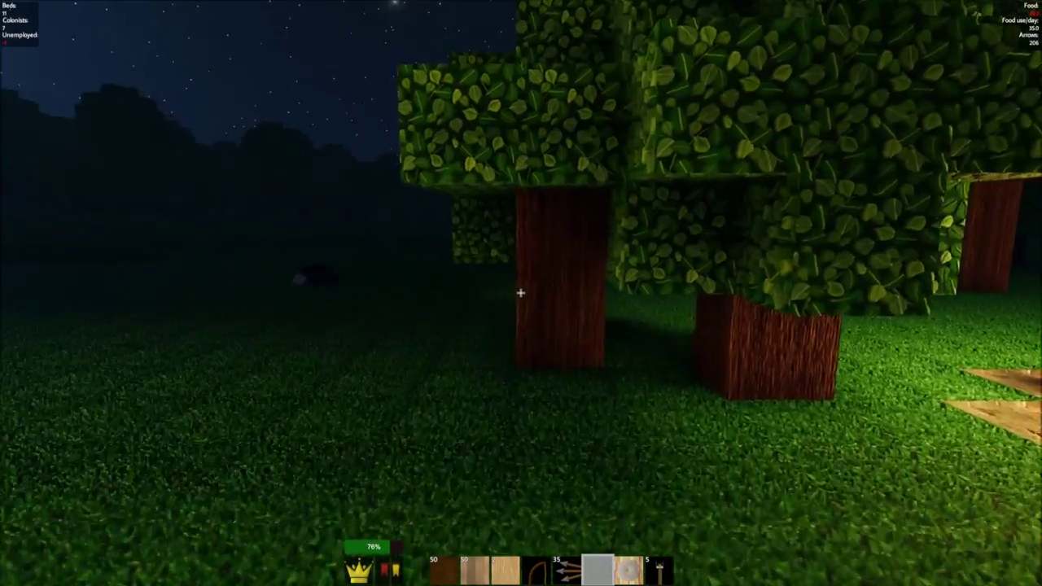
{"action": "key", "text": "w"}
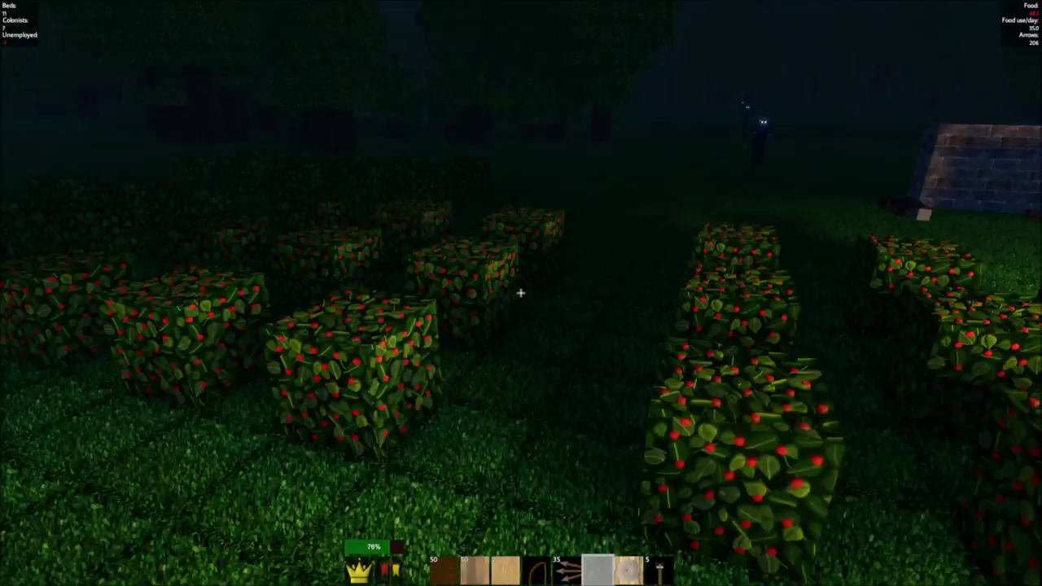
Step: Circle the torch and house, shooting an arrow at a monster by the banner
{"action": "key", "text": "w"}
{"action": "key", "text": "w"}
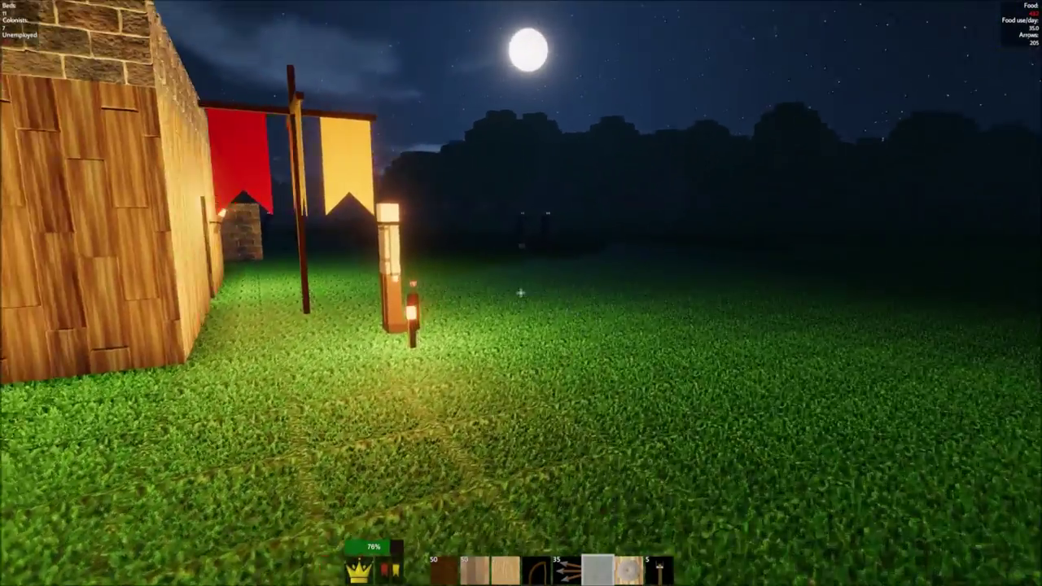
{"action": "key", "text": "w"}
{"action": "key", "text": "s"}
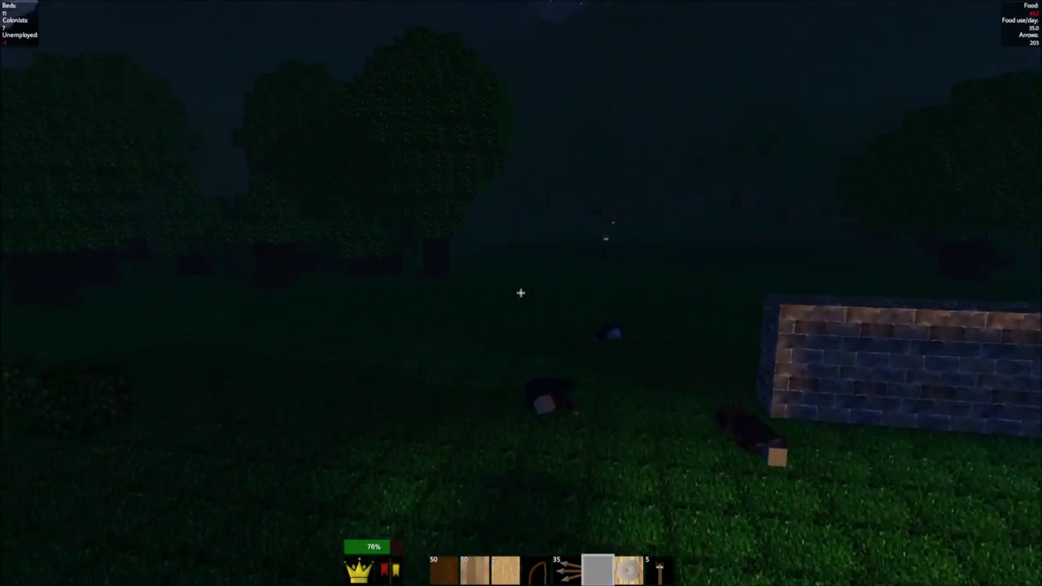
{"action": "key", "text": "w"}
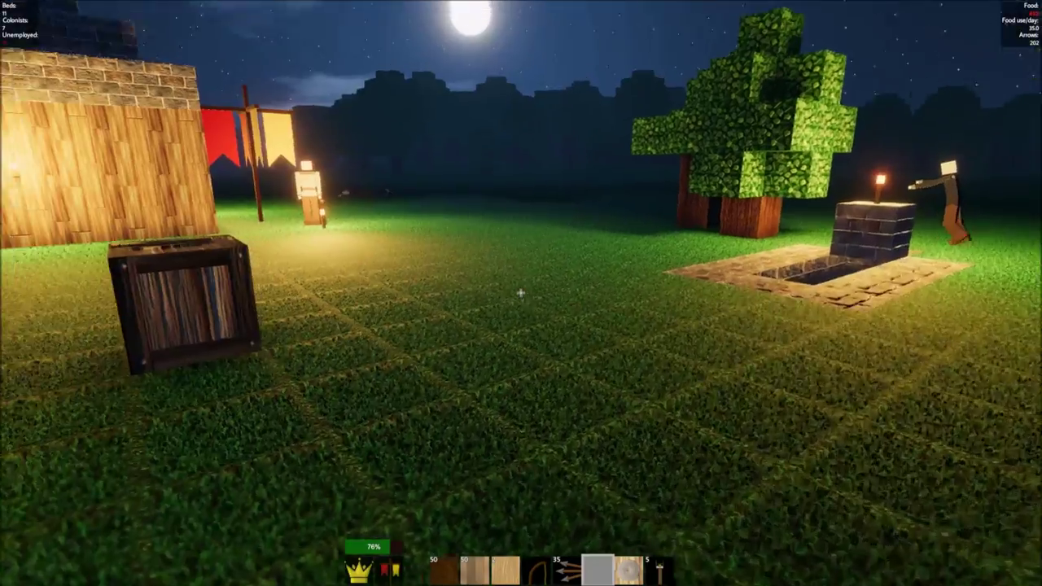
{"action": "key", "text": "w"}
{"action": "key", "text": "w"}
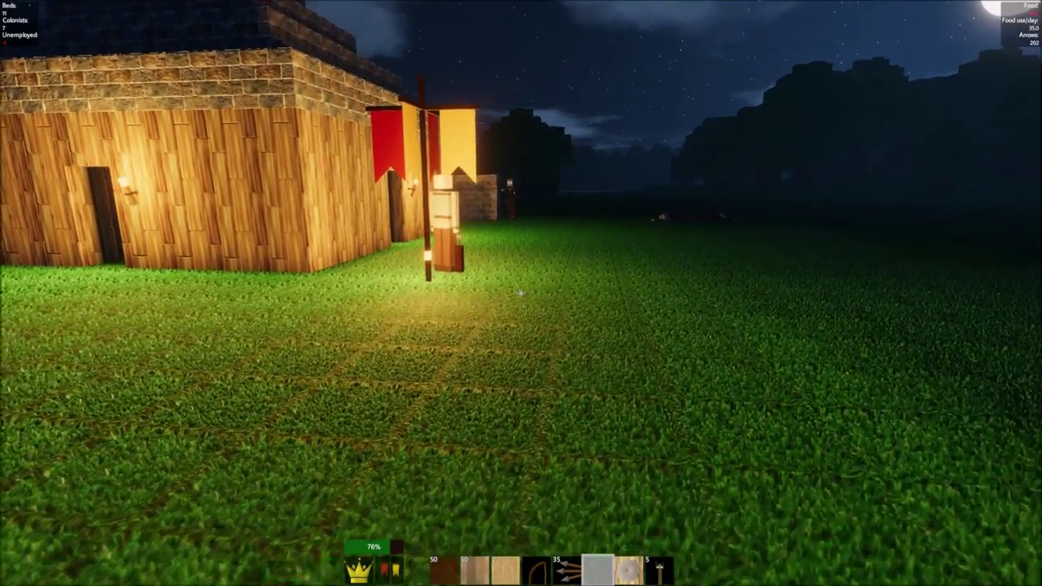
{"action": "left_click", "coordinate": [521, 293]}
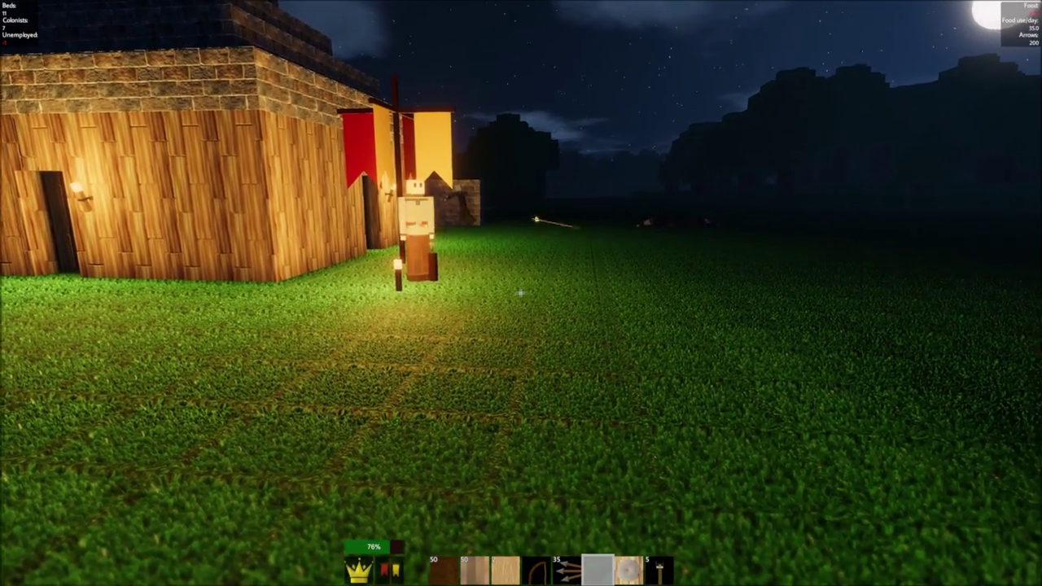
{"action": "key", "text": "w"}
{"action": "key", "text": "w"}
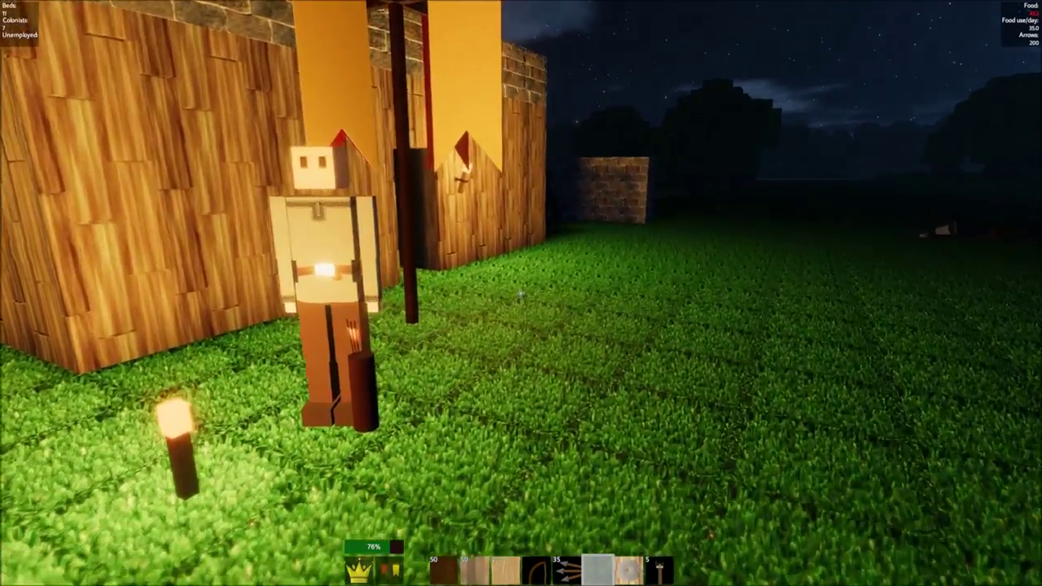
{"action": "key", "text": "w"}
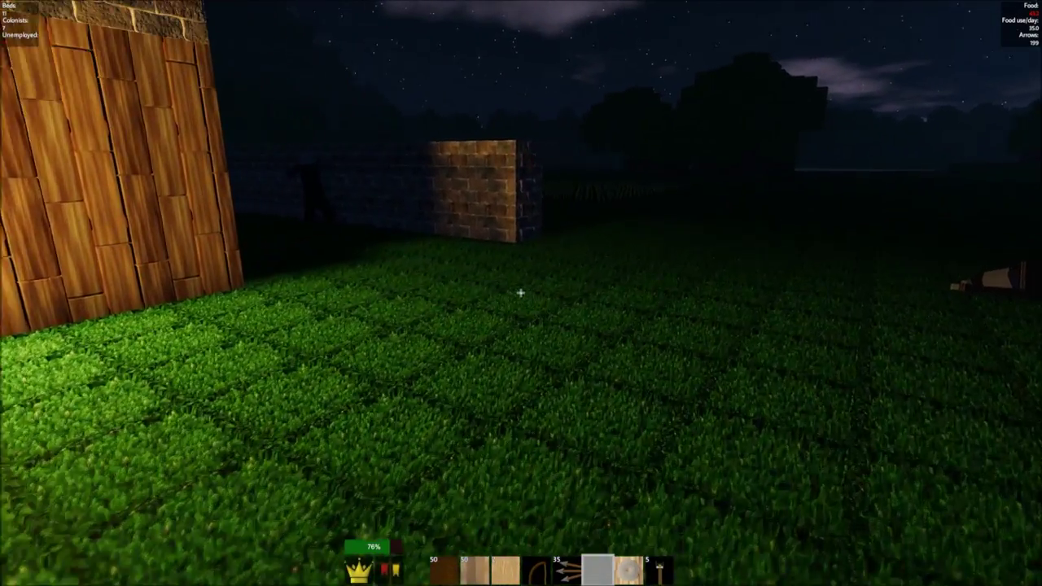
Step: Shoot an arrow toward the stone wall, then walk past the crate to the wall
{"action": "left_click", "coordinate": [521, 293]}
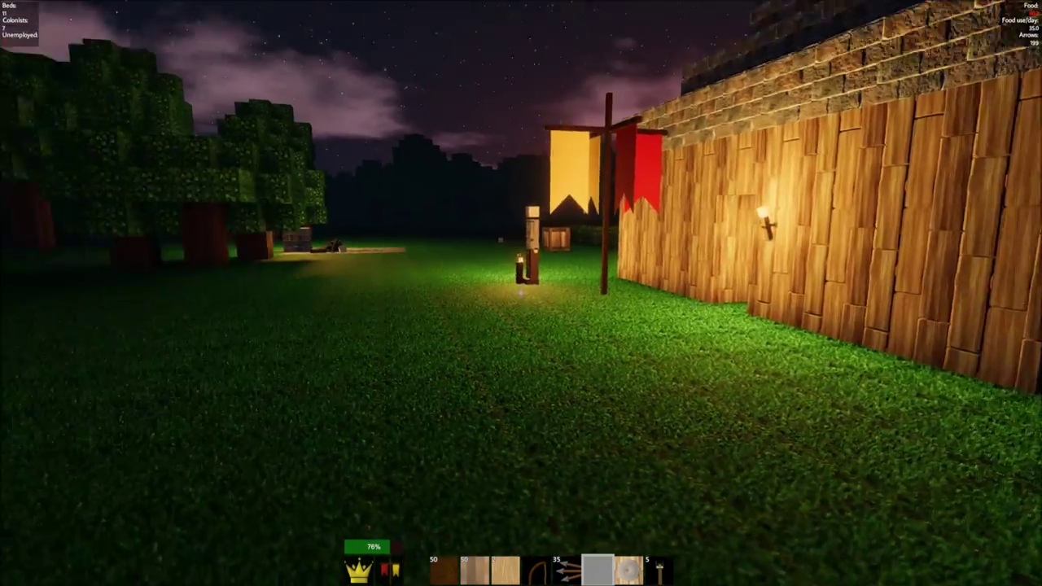
{"action": "key", "text": "w"}
{"action": "key", "text": "a"}
{"action": "key", "text": "w"}
{"action": "key", "text": "w"}
{"action": "key", "text": "w"}
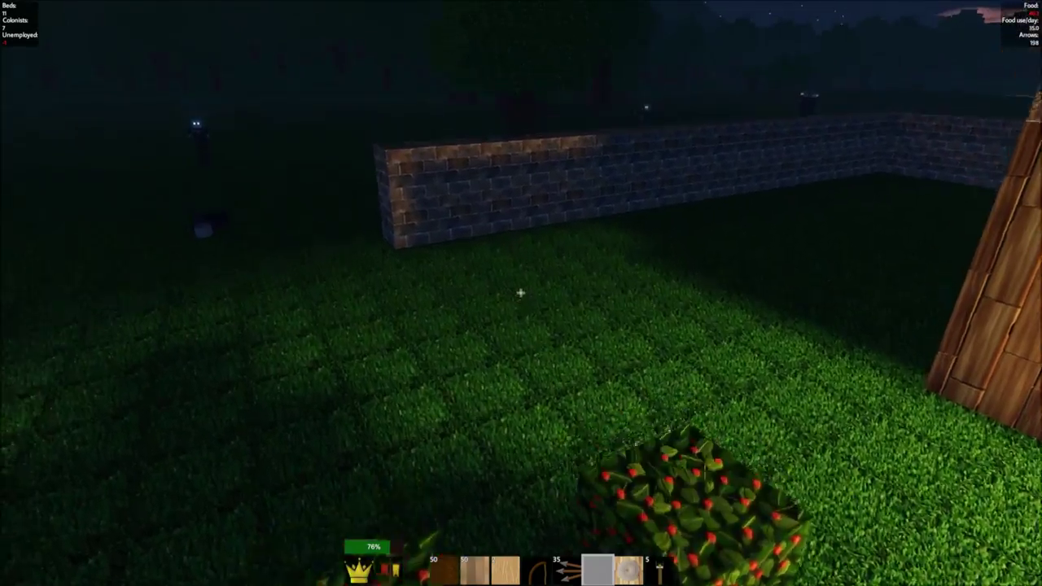
{"action": "key", "text": "s"}
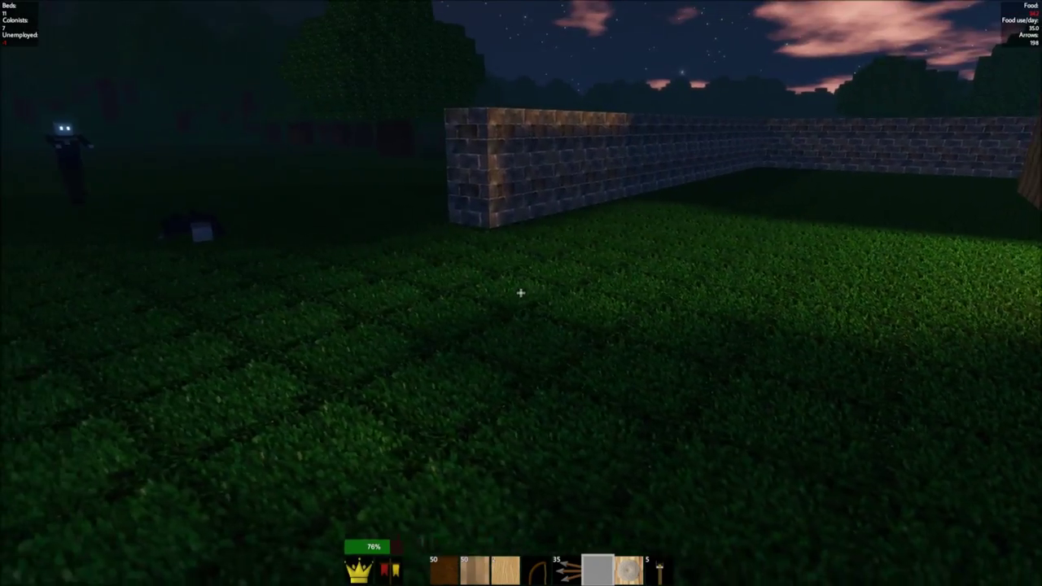
{"action": "key", "text": "w"}
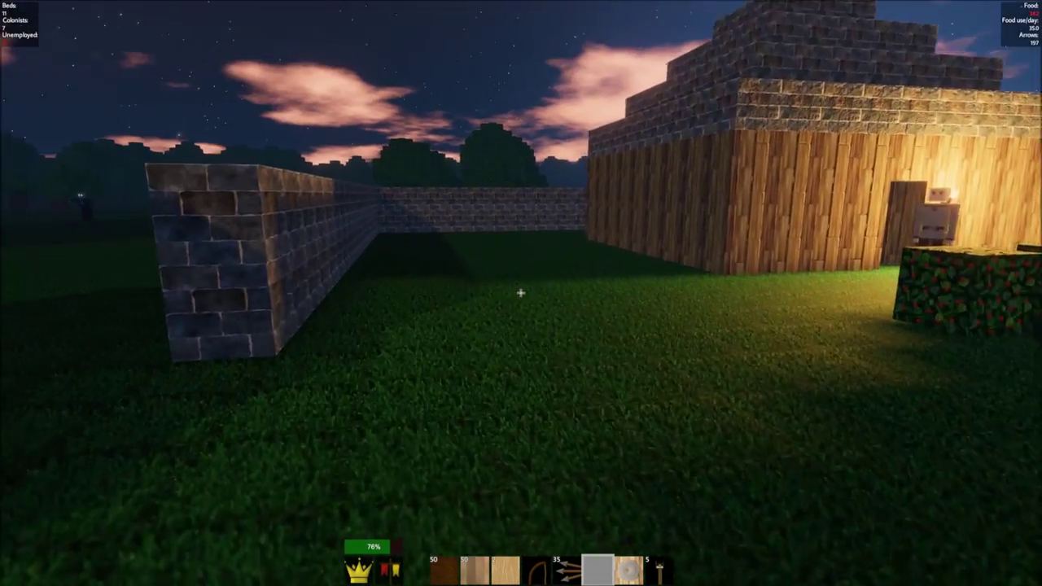
Step: Jump over the wall and cross the bushes to the torch-pillar brick shaft
{"action": "key", "text": "w"}
{"action": "key", "text": "w"}
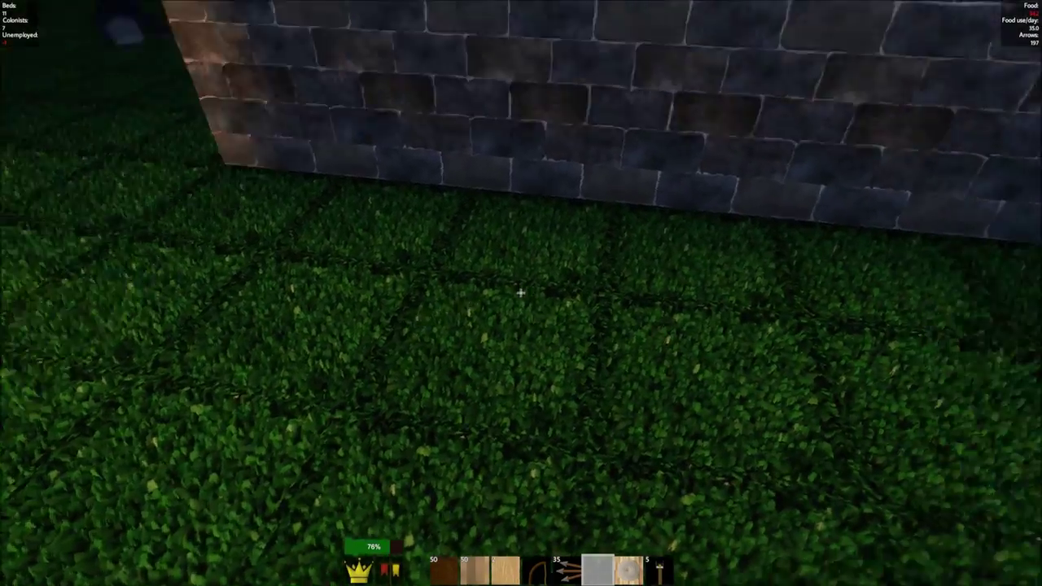
{"action": "key", "text": "space"}
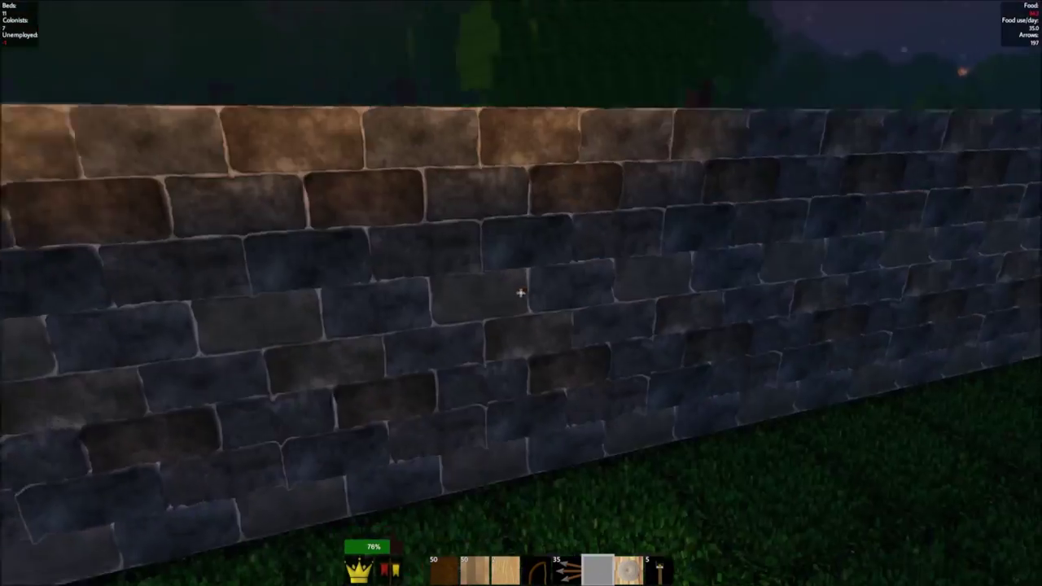
{"action": "key", "text": "w"}
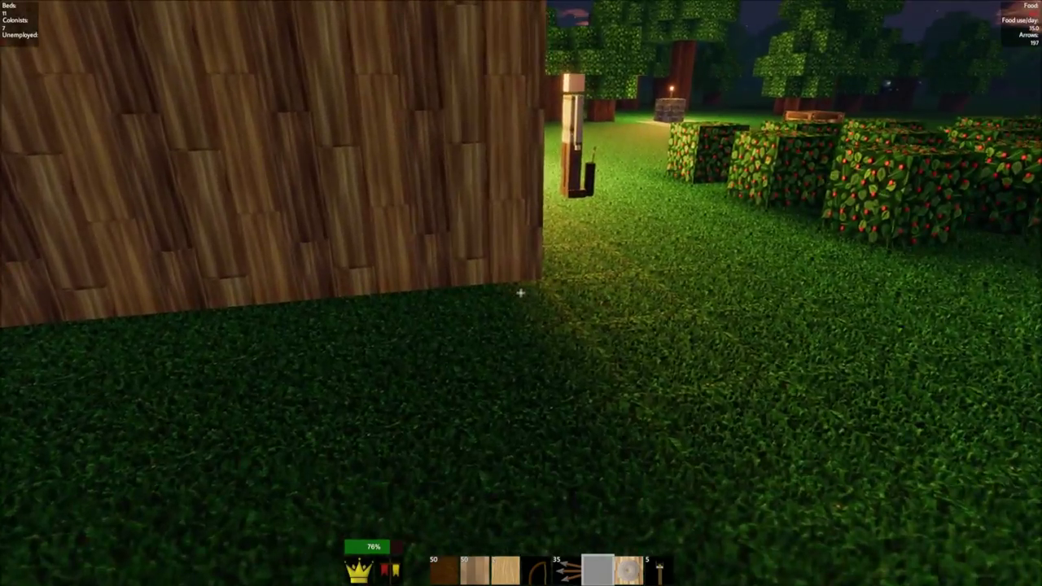
{"action": "key", "text": "w"}
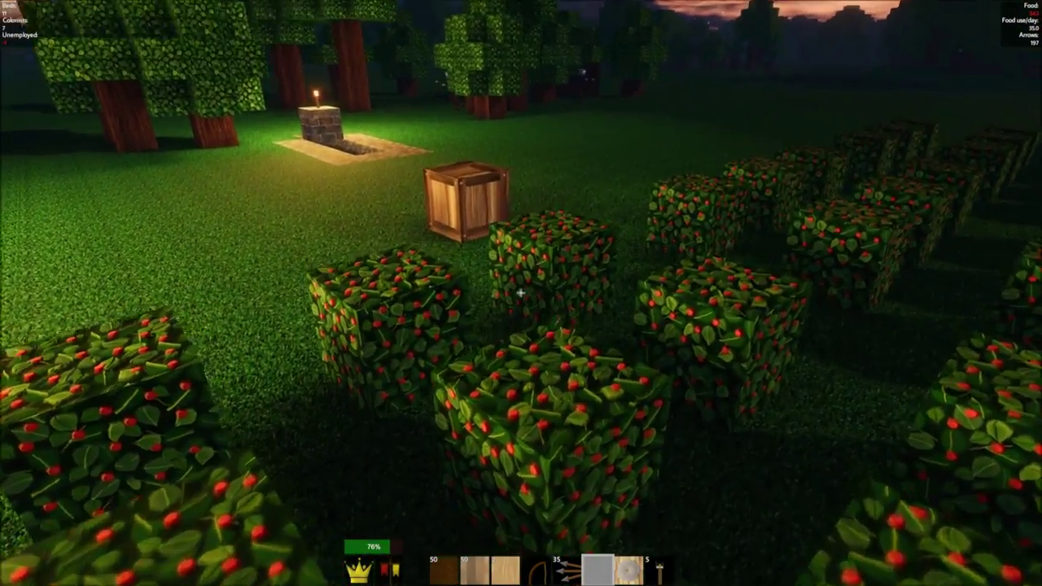
{"action": "key", "text": "w"}
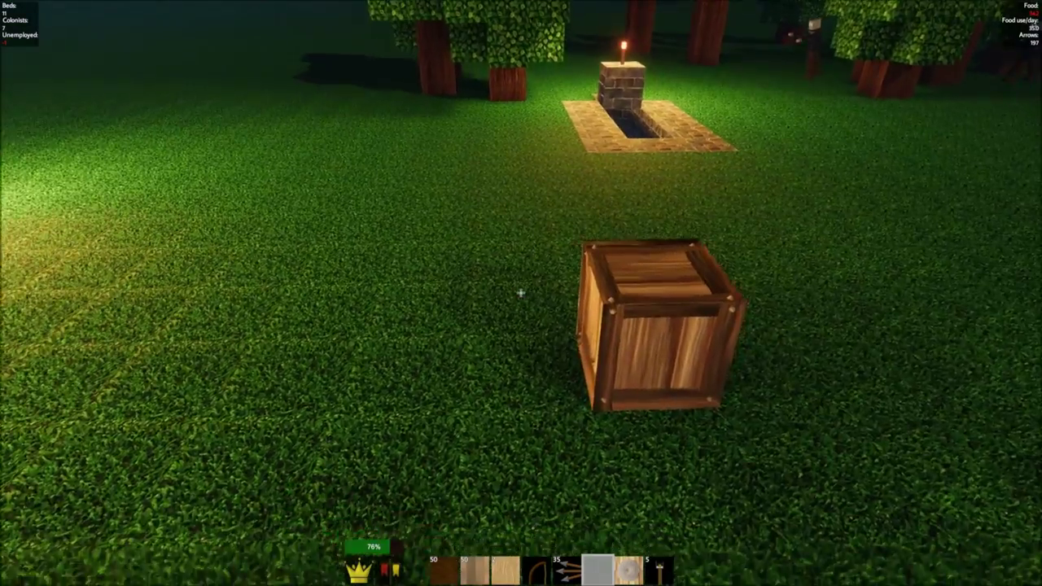
{"action": "key", "text": "w"}
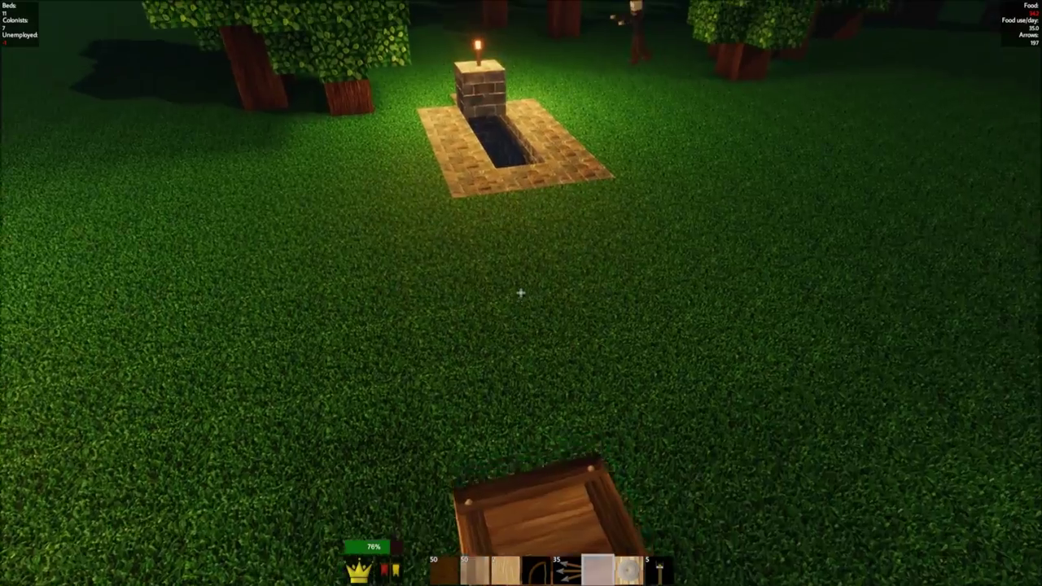
{"action": "key", "text": "w"}
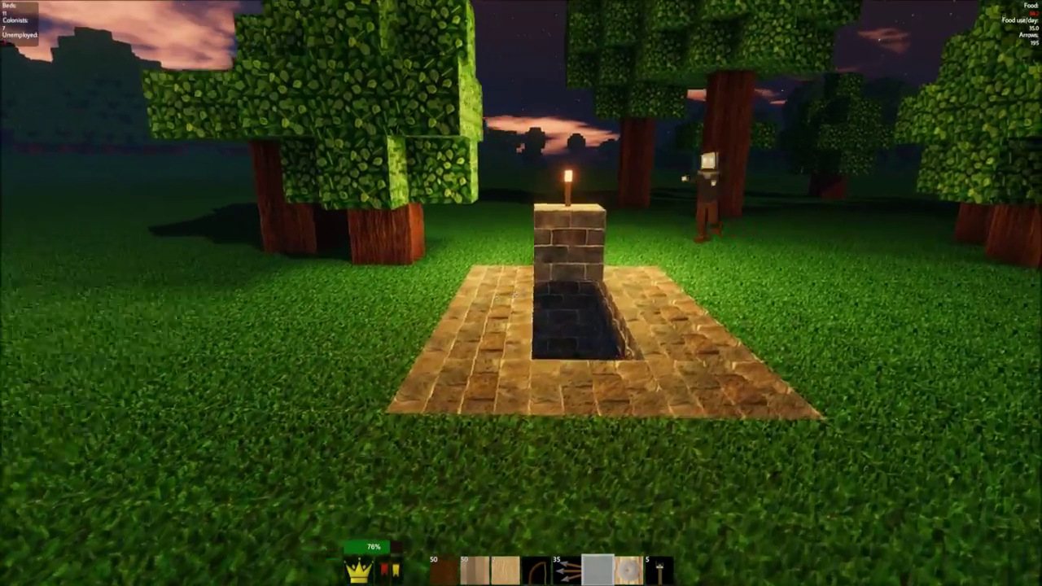
Step: Leave the shaft and walk past the house, crate and berry bushes toward the trees
{"action": "key", "text": "w"}
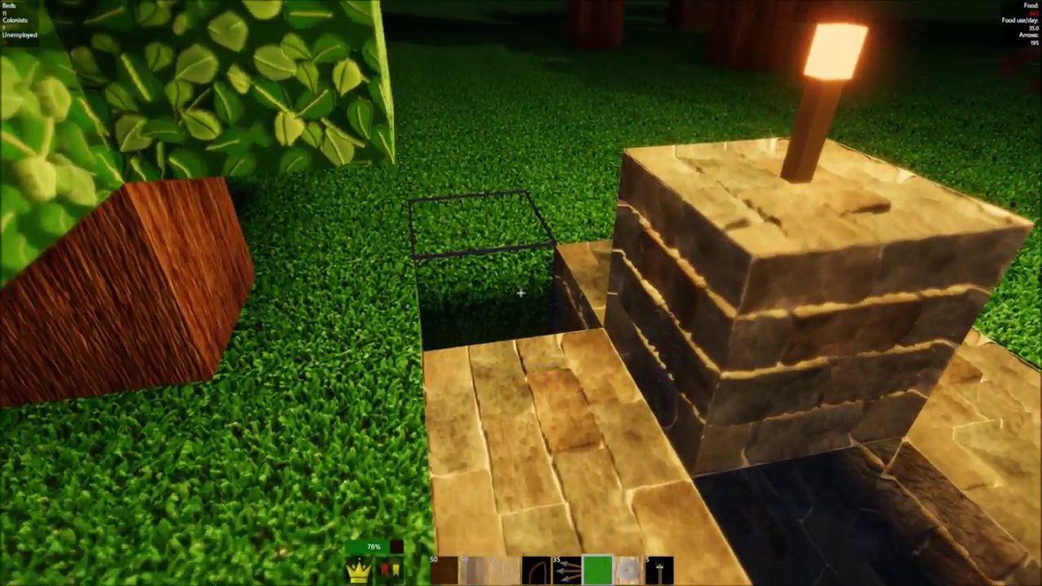
{"action": "key", "text": "s"}
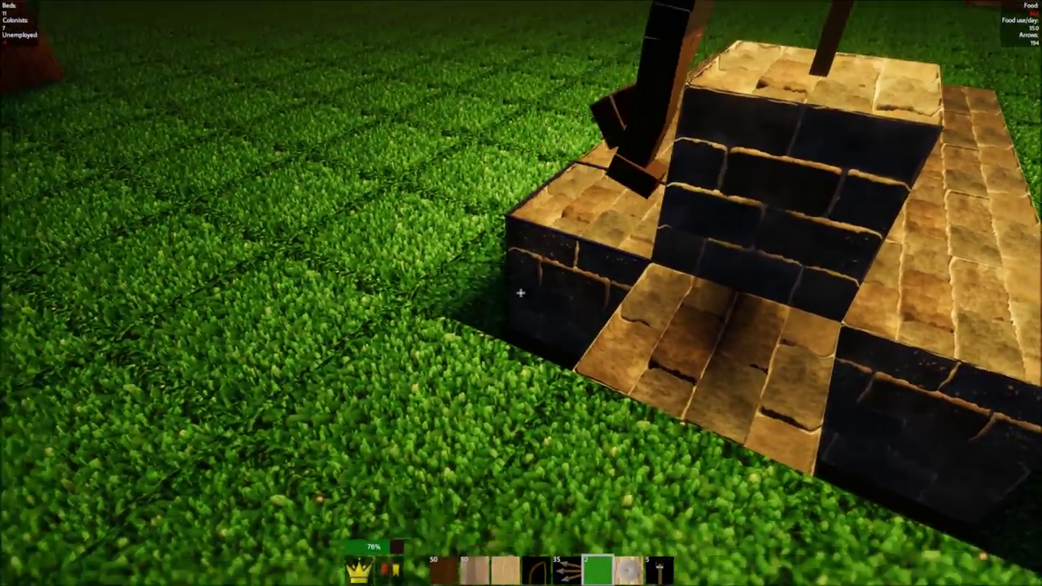
{"action": "key", "text": "w"}
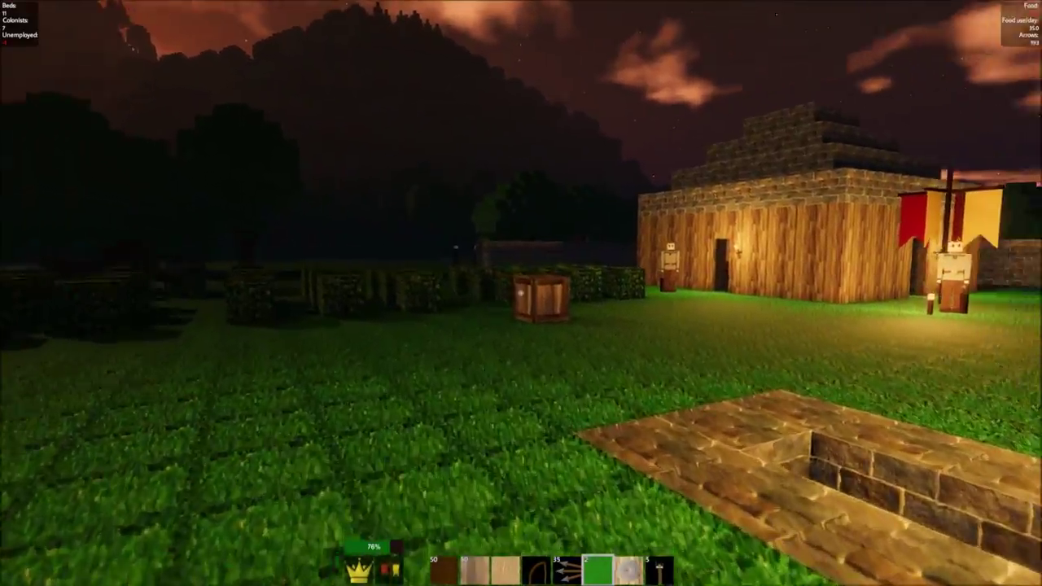
{"action": "key", "text": "w"}
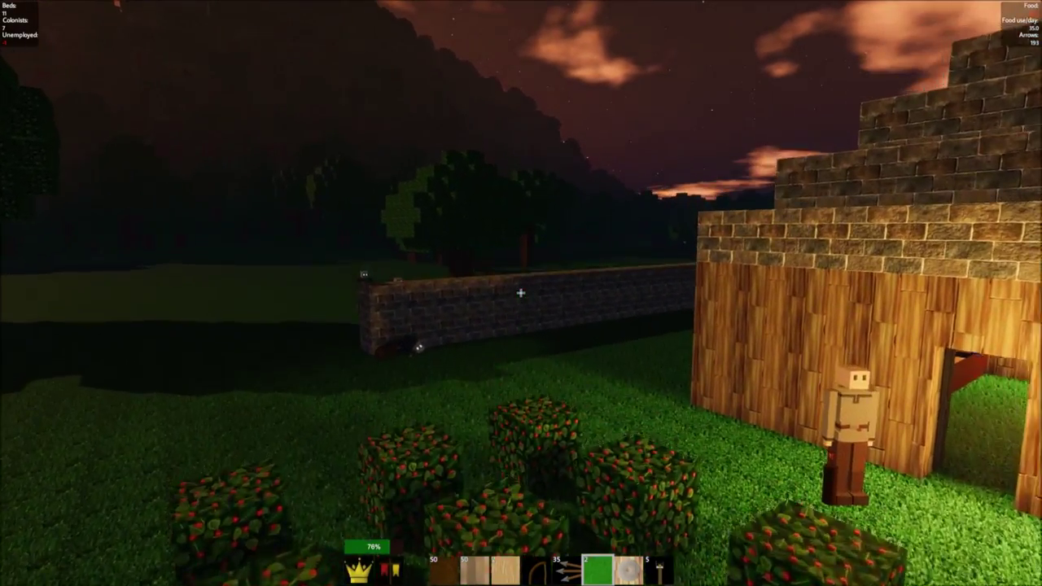
{"action": "key", "text": "w"}
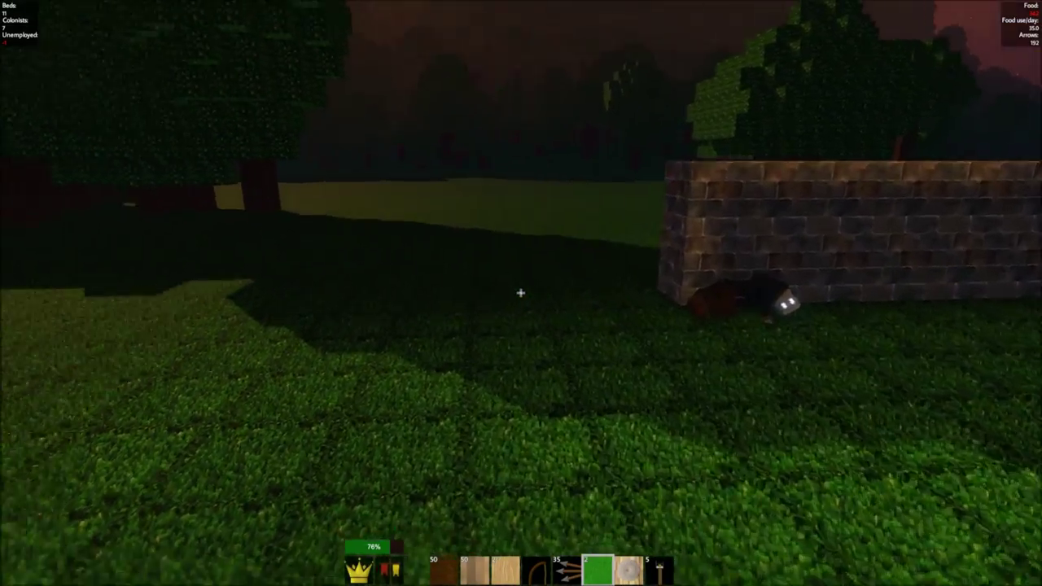
{"action": "key", "text": "w"}
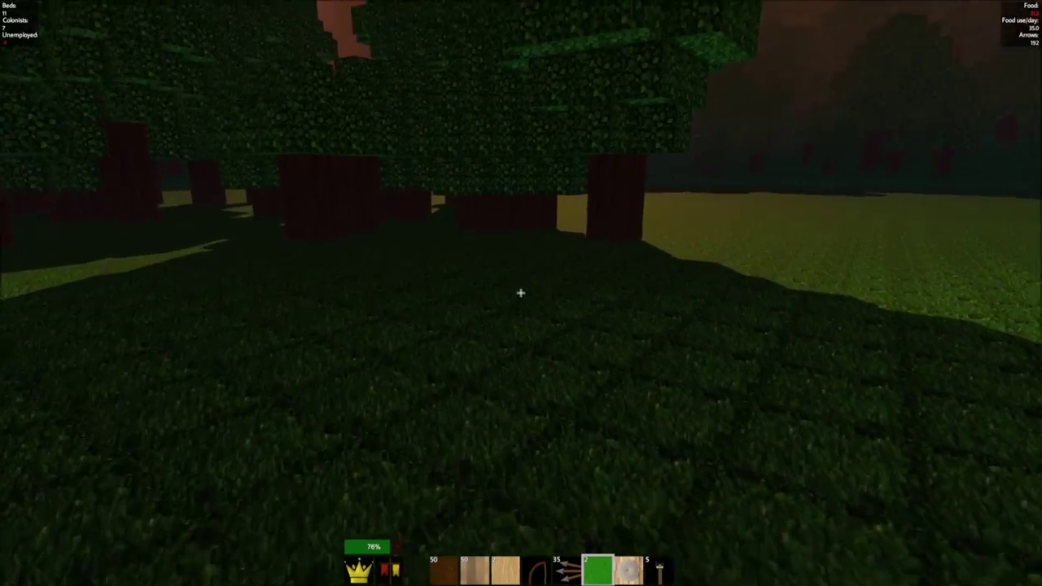
Step: Reach the grove and chop a trunk block from a tree
{"action": "key", "text": "w"}
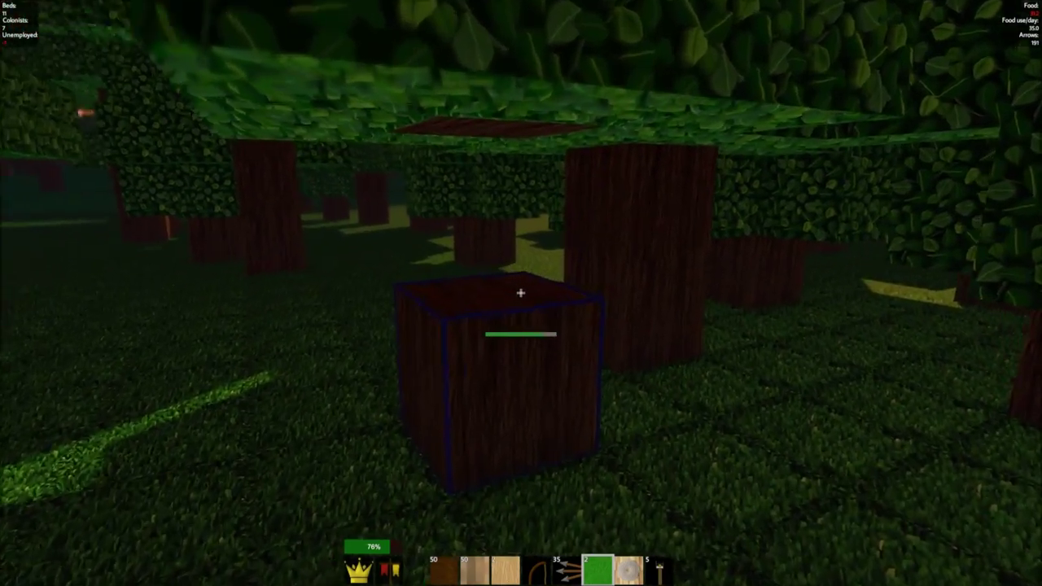
{"action": "key", "text": "w"}
{"action": "key", "text": "w"}
{"action": "left_click", "coordinate": [520, 292]}
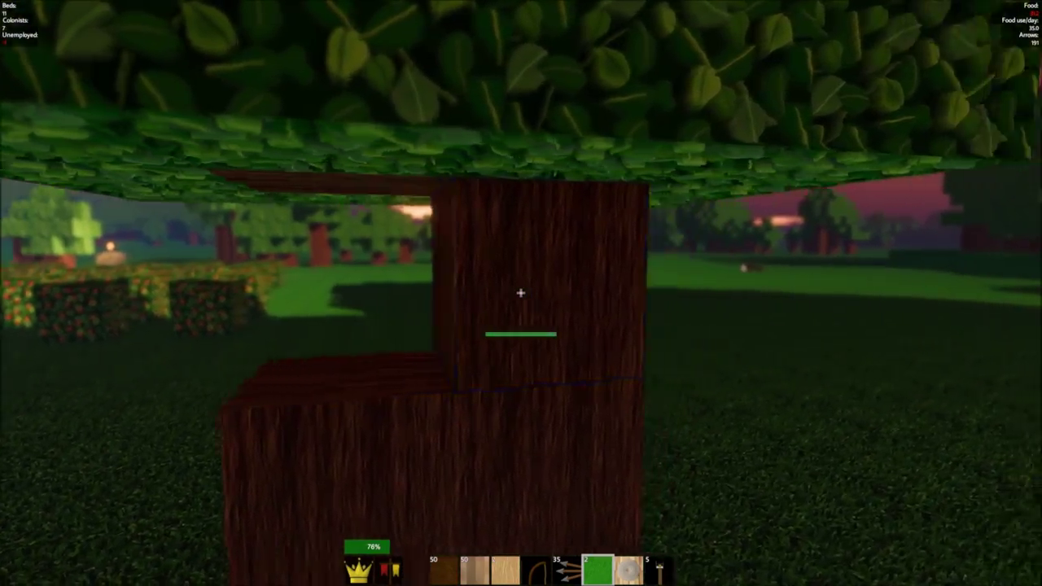
{"action": "left_click", "coordinate": [520, 292]}
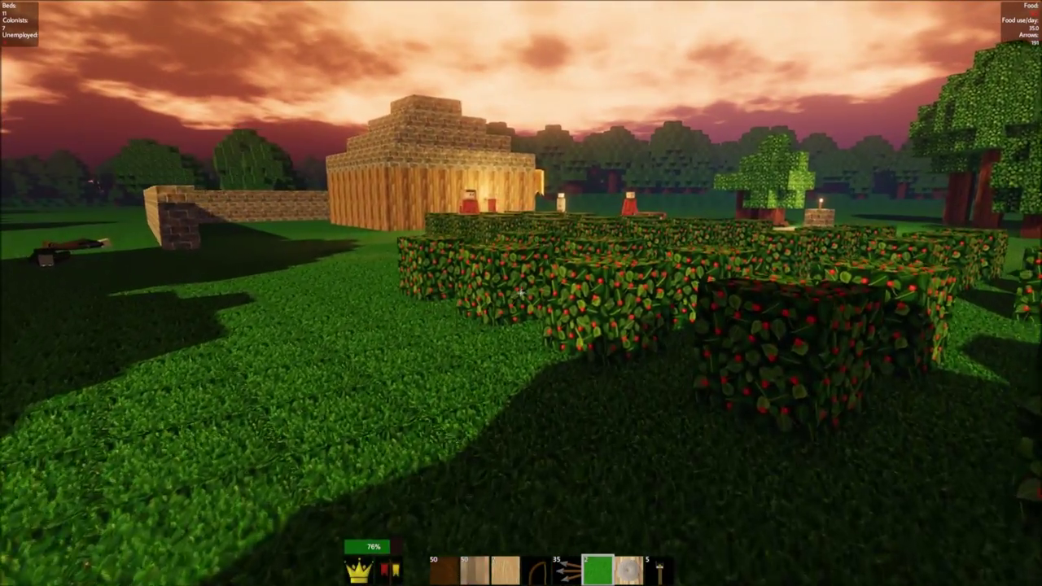
Step: Walk back past the berry bushes and colonists and drop into the brick shaft
{"action": "key", "text": "w"}
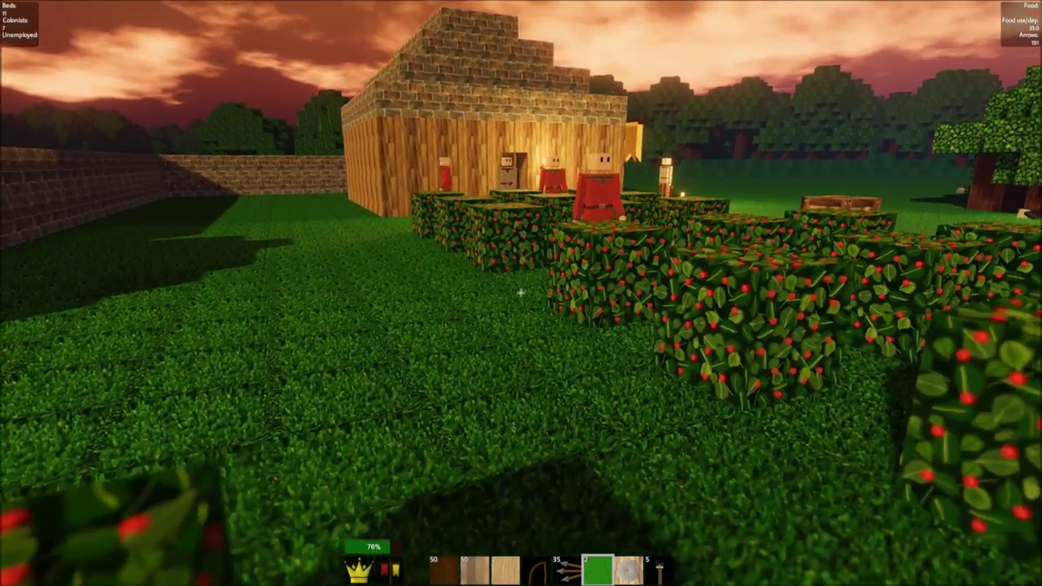
{"action": "key", "text": "w"}
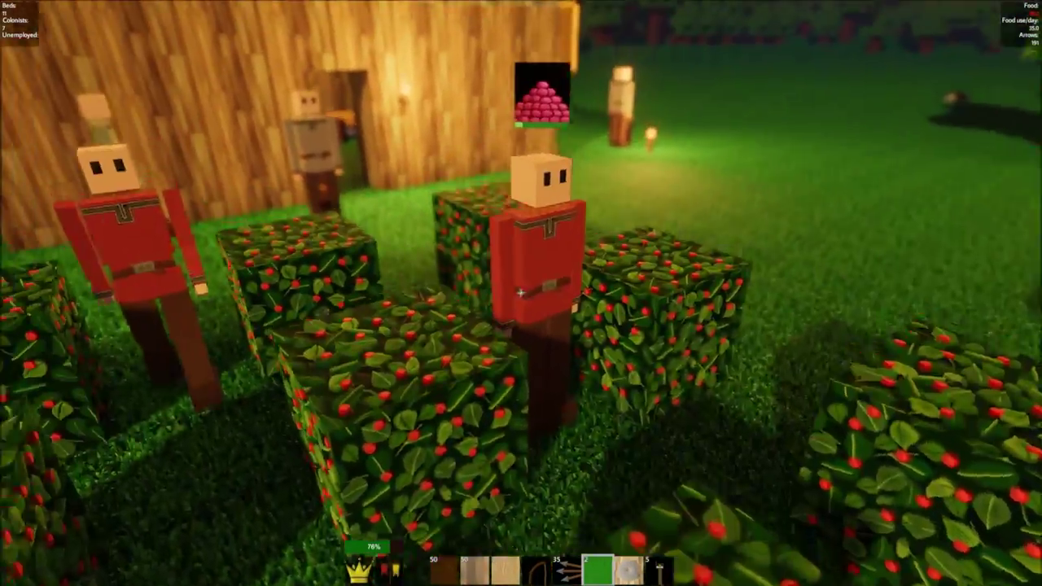
{"action": "key", "text": "w"}
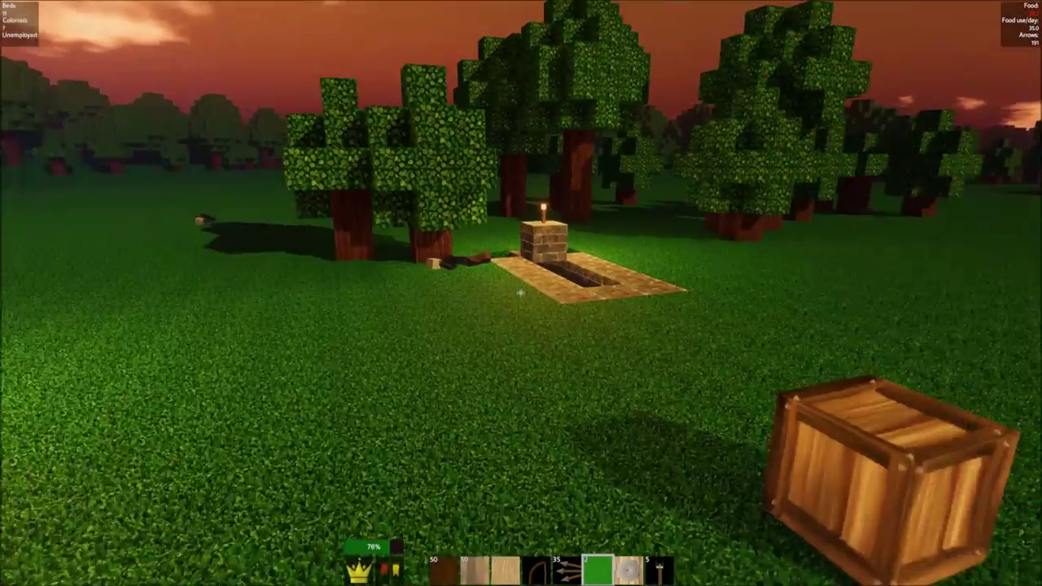
{"action": "key", "text": "w"}
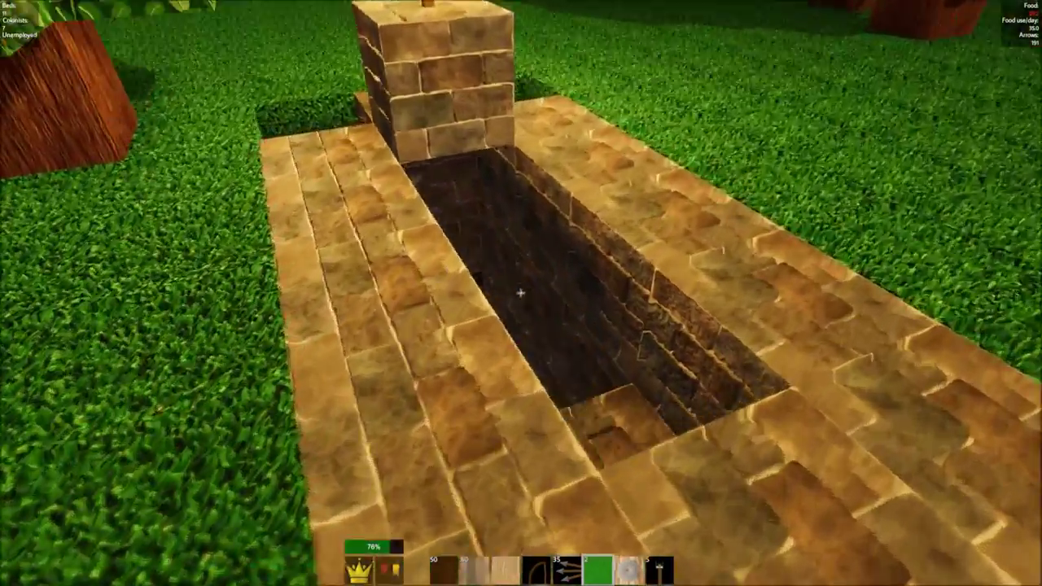
{"action": "key", "text": "w"}
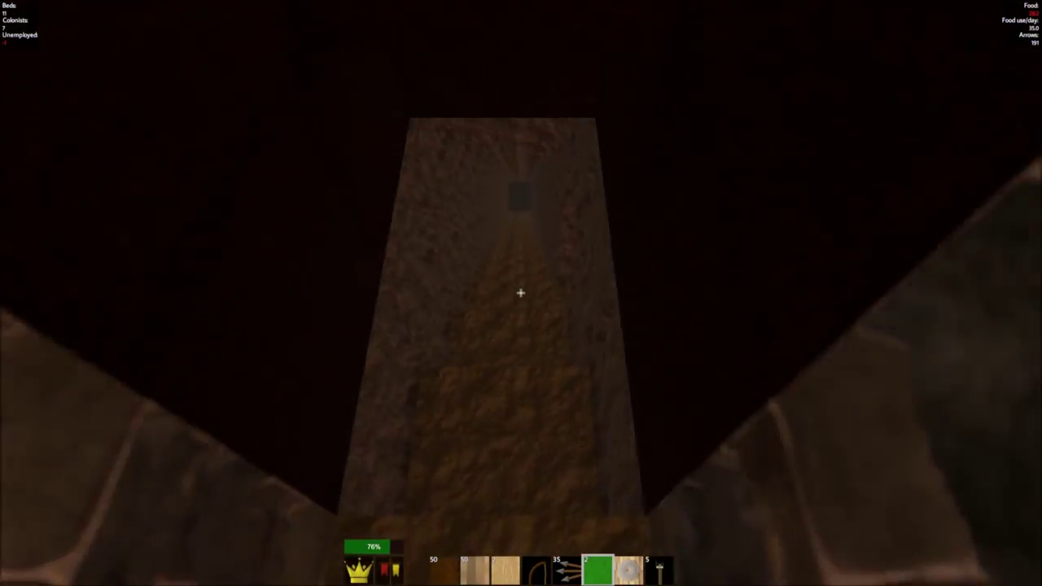
Step: Mine away the dirt blocks at the shaft bottom, then switch to hotbar slot 8
{"action": "key", "text": "w"}
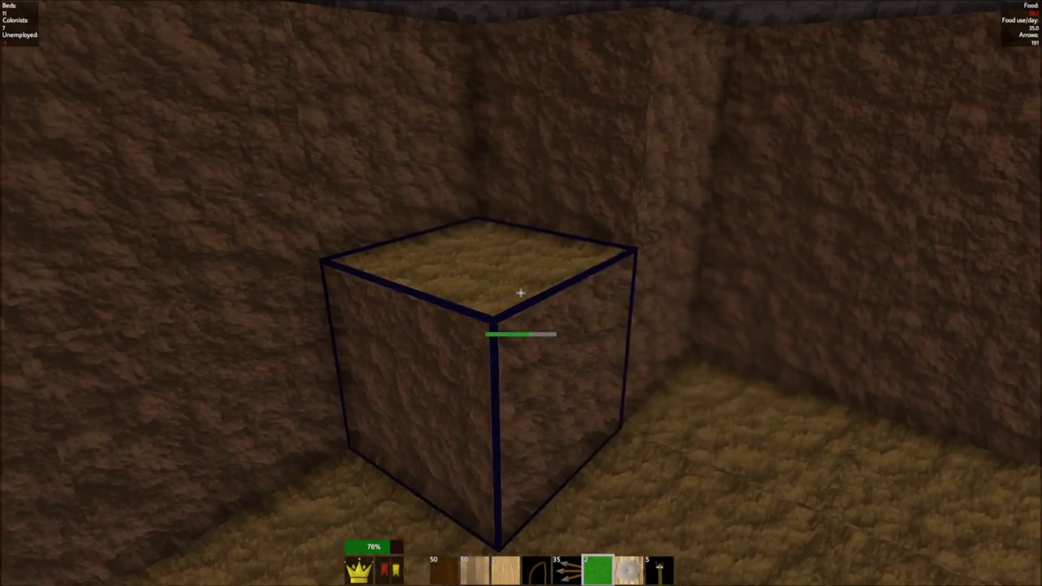
{"action": "left_click", "coordinate": [521, 293]}
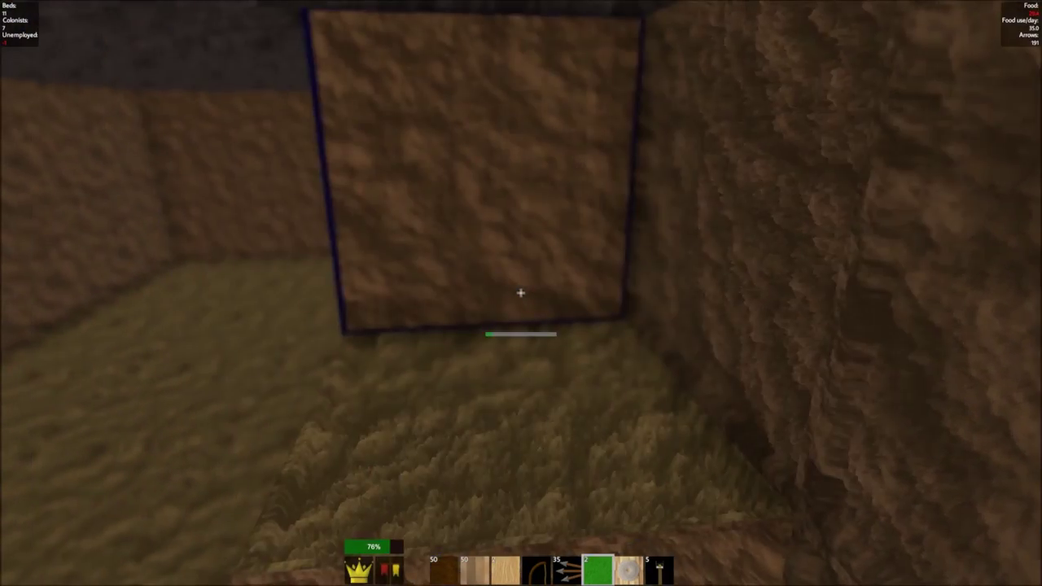
{"action": "left_click", "coordinate": [521, 293]}
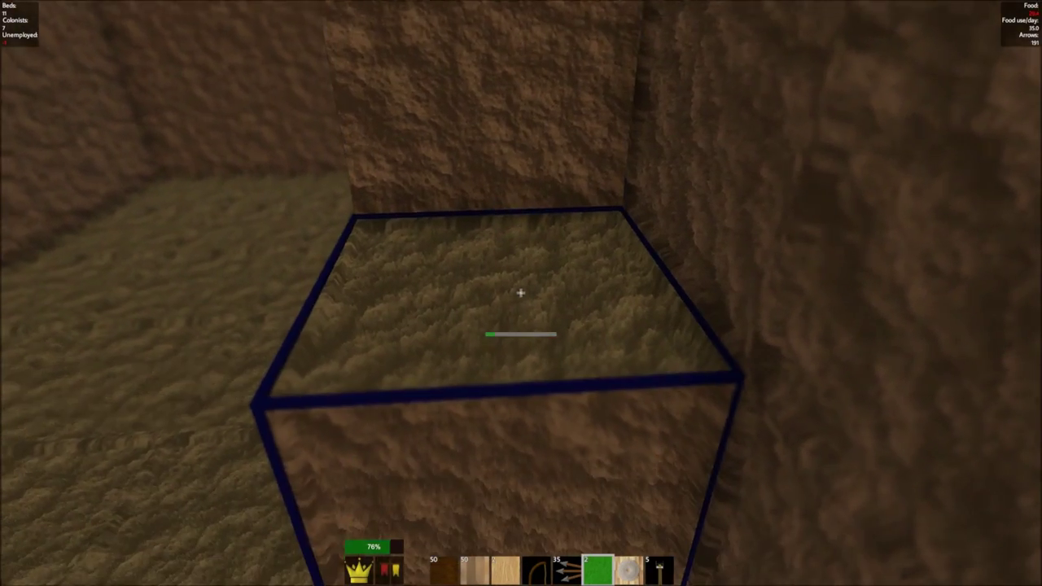
{"action": "left_click", "coordinate": [521, 293]}
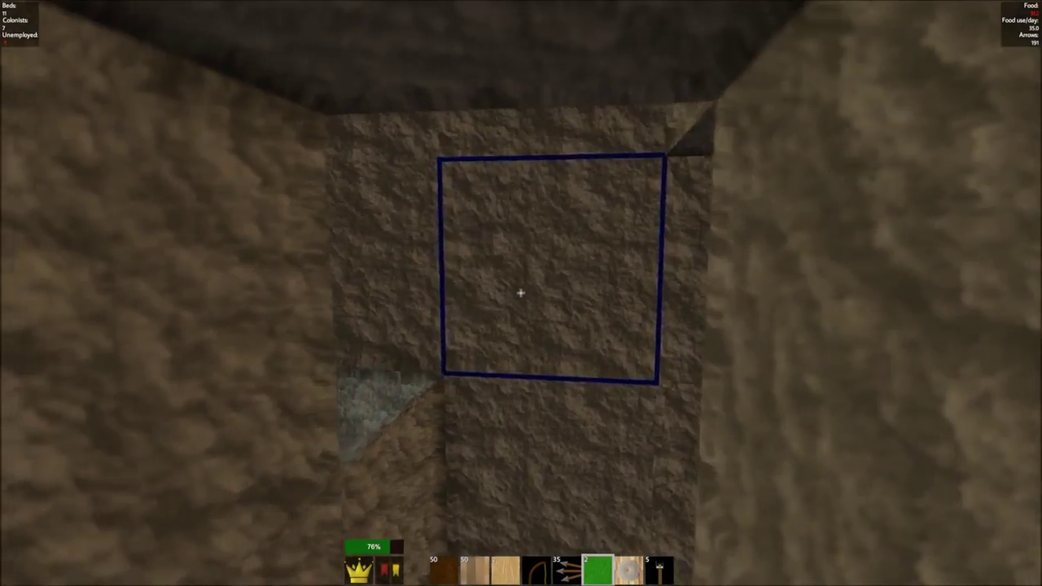
{"action": "key", "text": "8"}
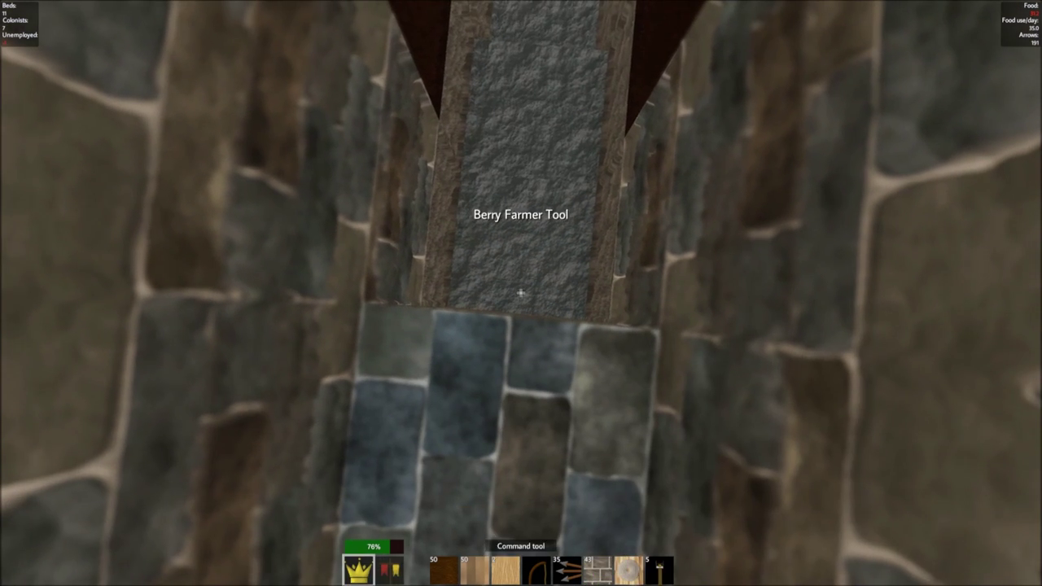
Step: Place a stone brick in the shaft, then climb onto the block by the torch pillar
{"action": "key", "text": "7"}
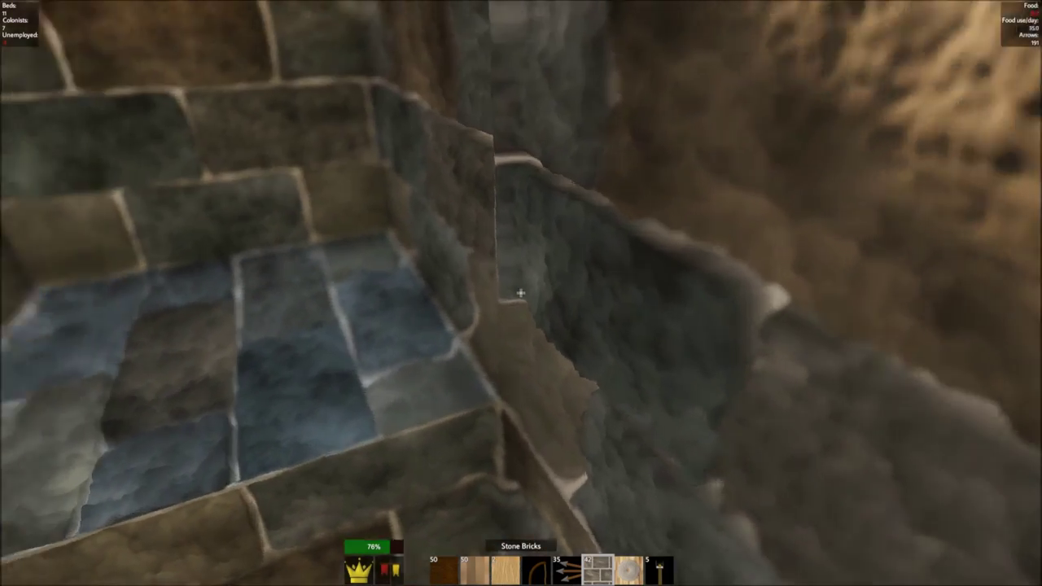
{"action": "right_click", "coordinate": [521, 293]}
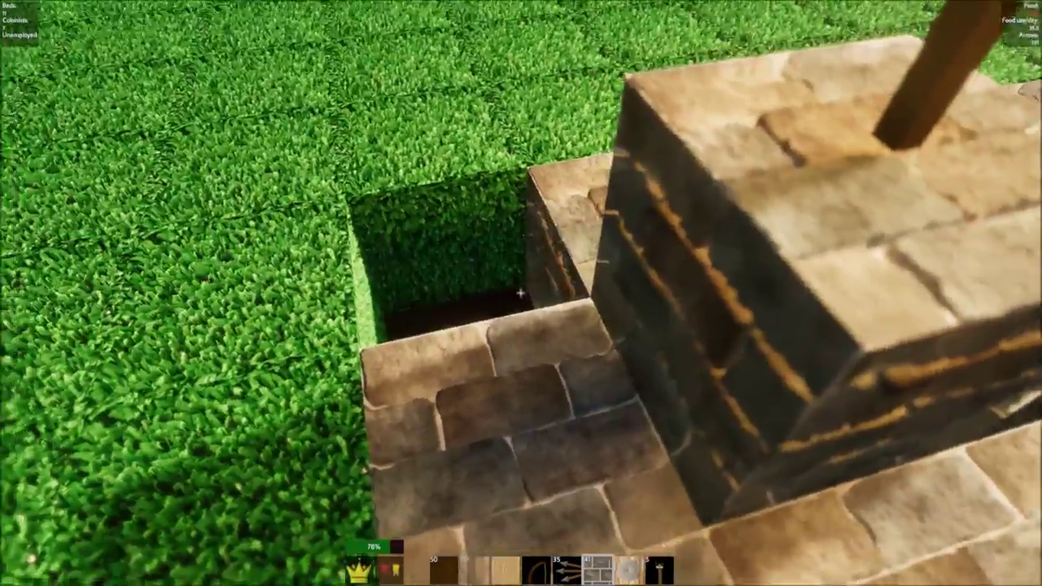
{"action": "key", "text": "w"}
{"action": "key", "text": "s"}
{"action": "key", "text": "w"}
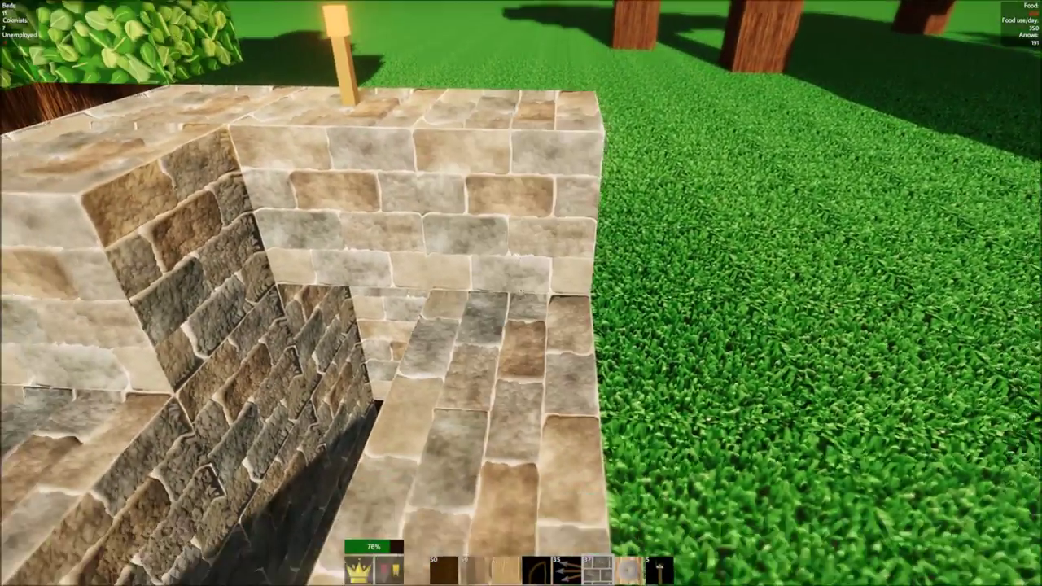
{"action": "key", "text": "w"}
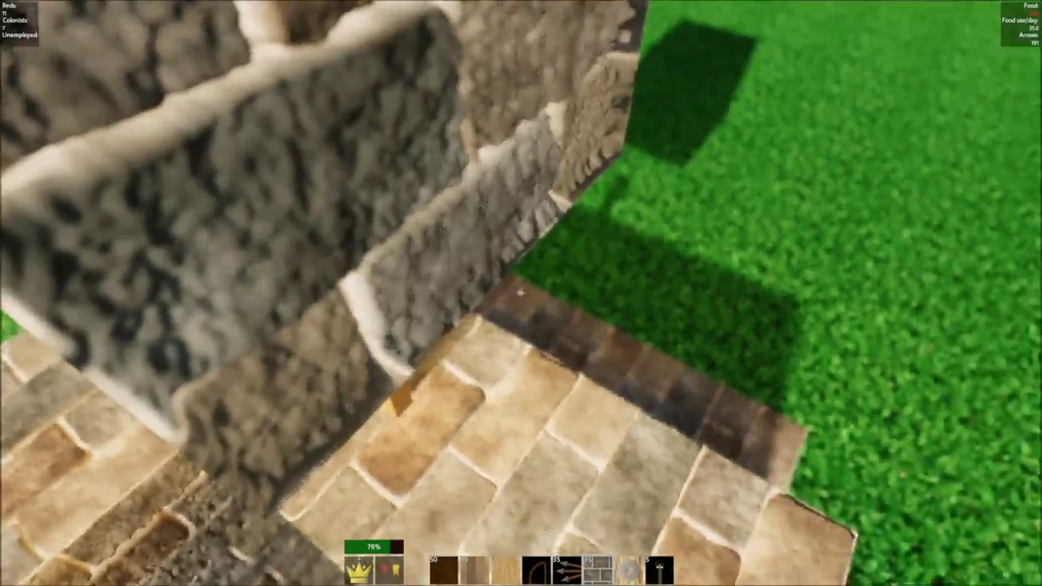
{"action": "key", "text": "s"}
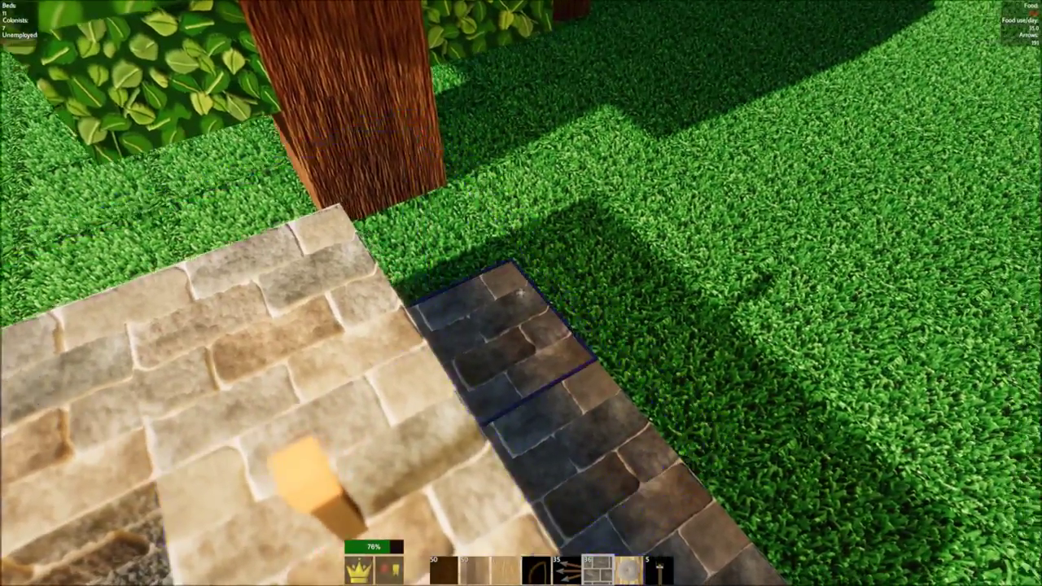
Step: Place a light stone block on the dark slab beside the torch and view the structure
{"action": "right_click", "coordinate": [520, 293]}
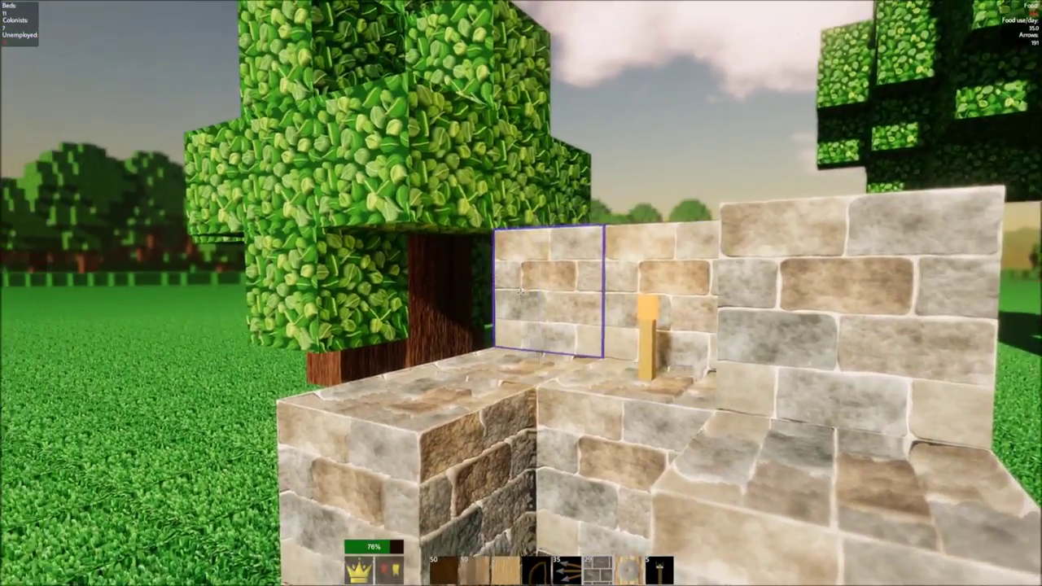
{"action": "key", "text": "s"}
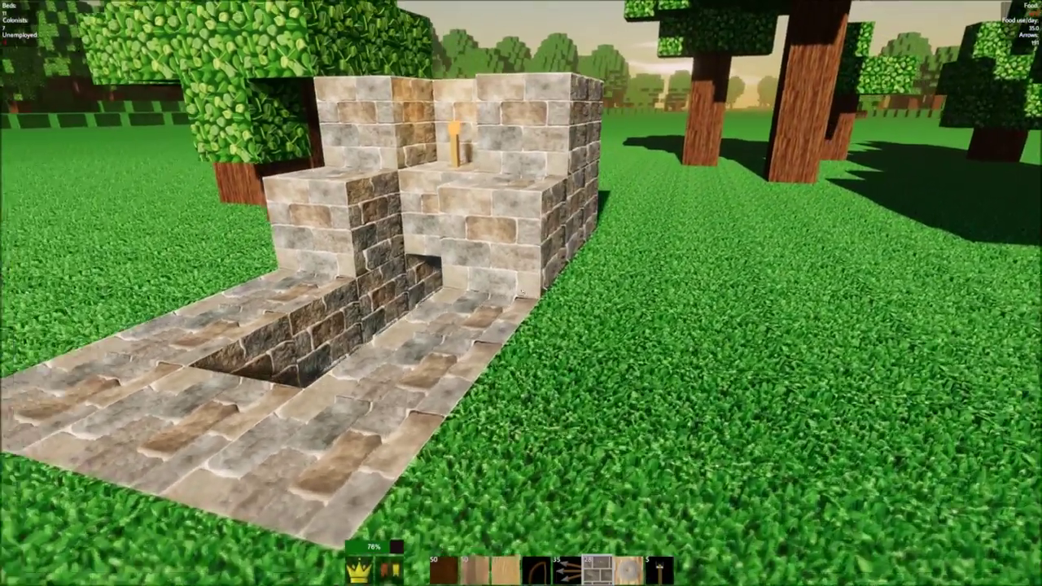
{"action": "key", "text": "space"}
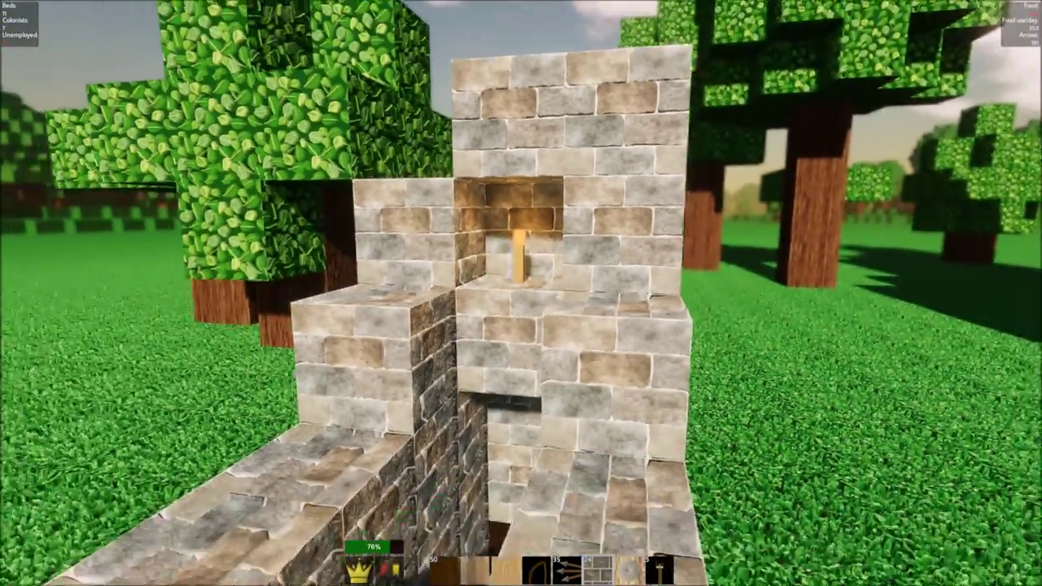
{"action": "key", "text": "a"}
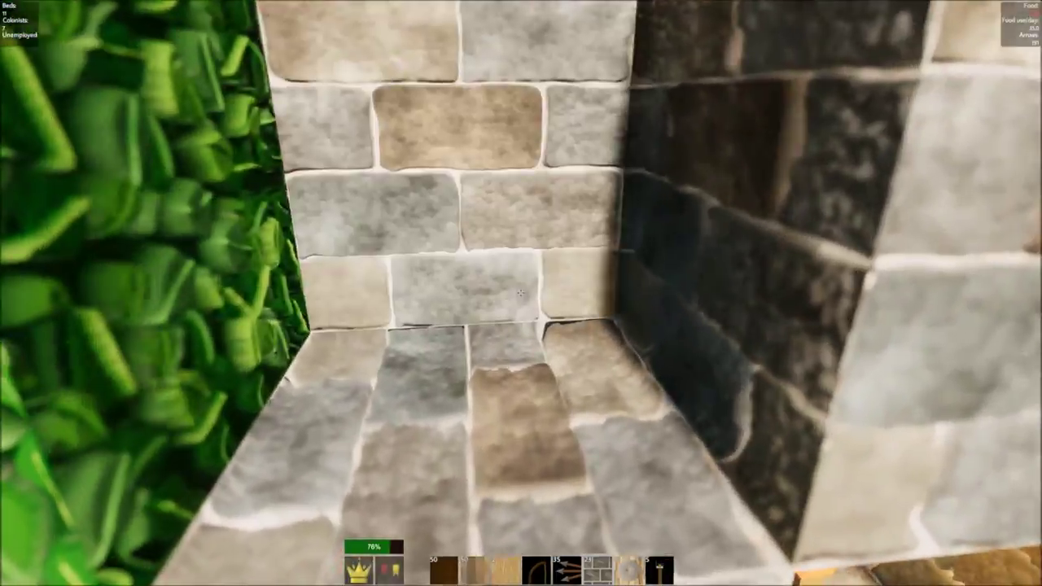
{"action": "key", "text": "s"}
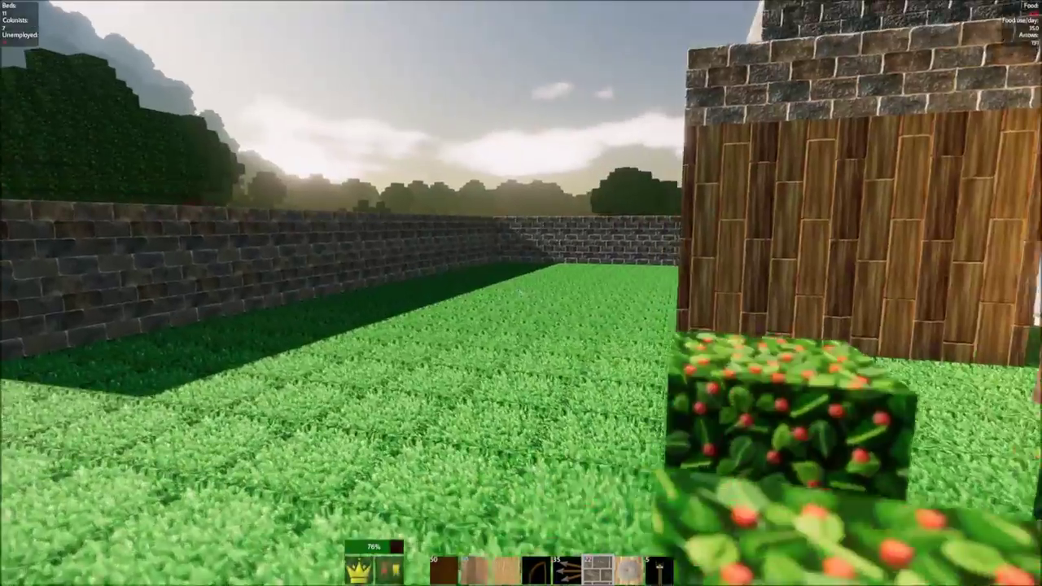
Step: Close the crafting and stockpile panels and walk along the stone wall toward the wheat field
{"action": "key", "text": "w"}
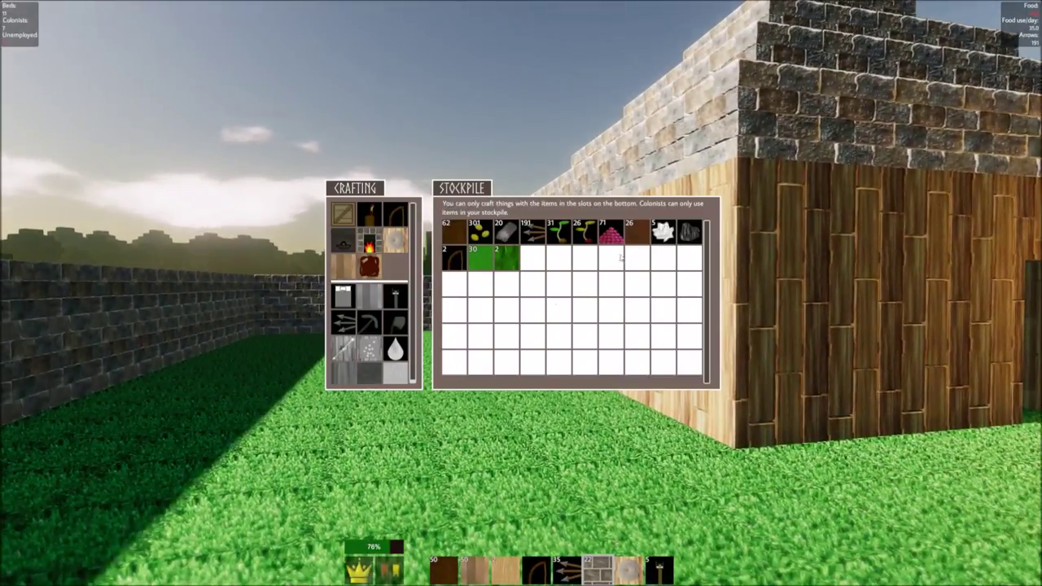
{"action": "key", "text": "e"}
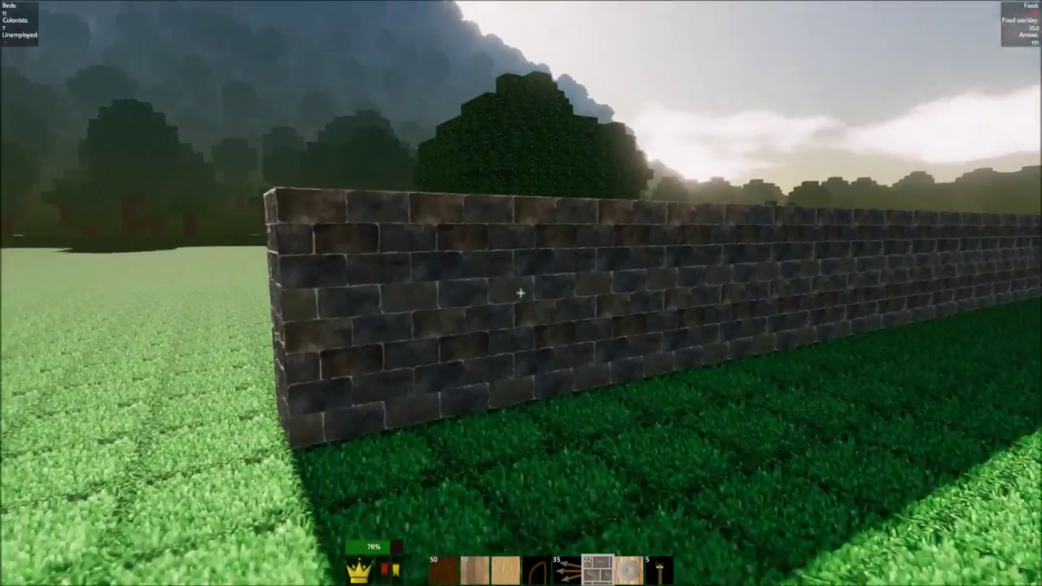
{"action": "key", "text": "w"}
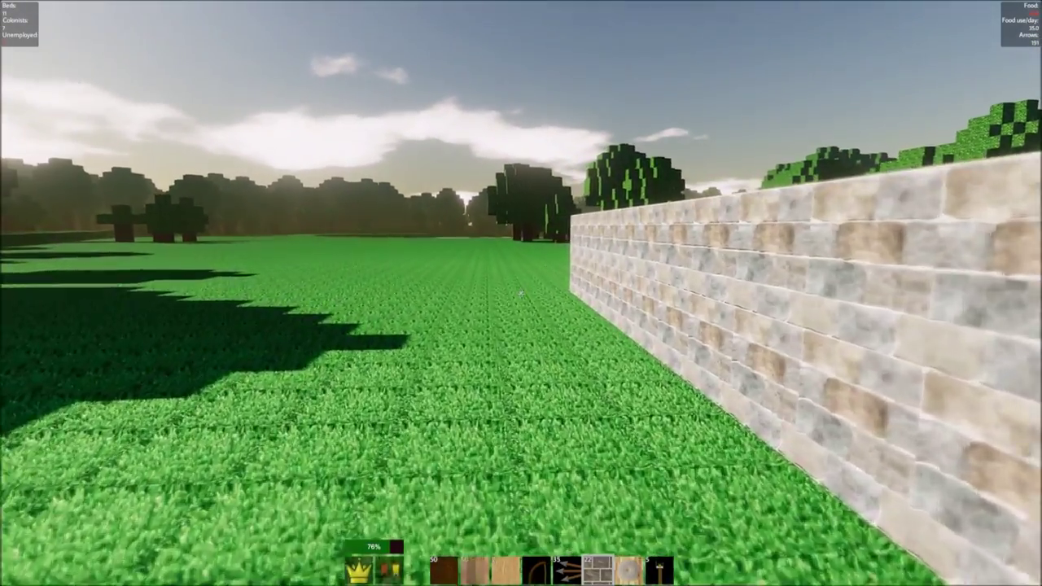
{"action": "key", "text": "w"}
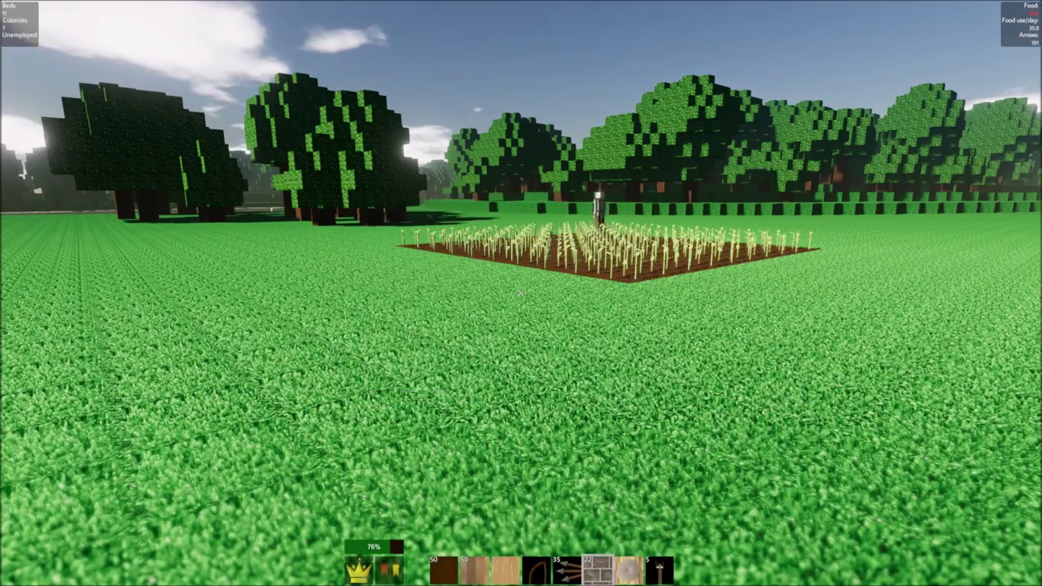
Step: Walk across the wheat field and along the stone wall
{"action": "key", "text": "w"}
{"action": "key", "text": "e"}
{"action": "key", "text": "e"}
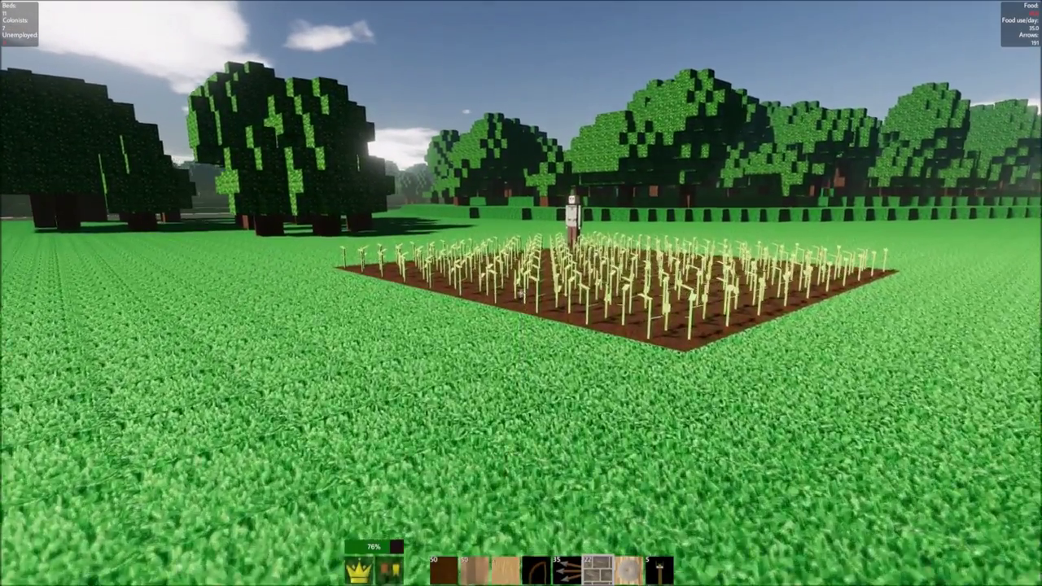
{"action": "key", "text": "w"}
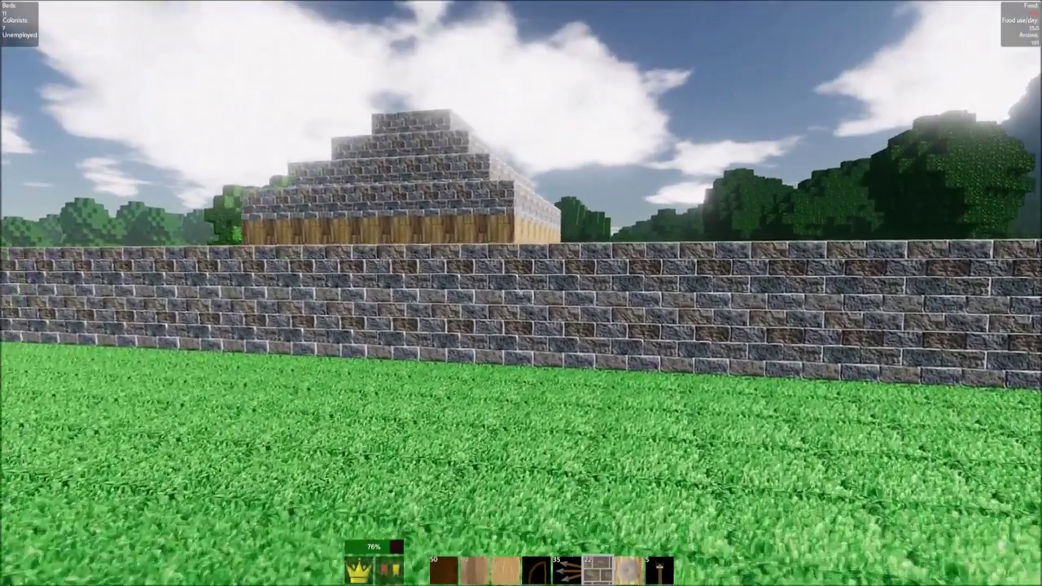
{"action": "key", "text": "w"}
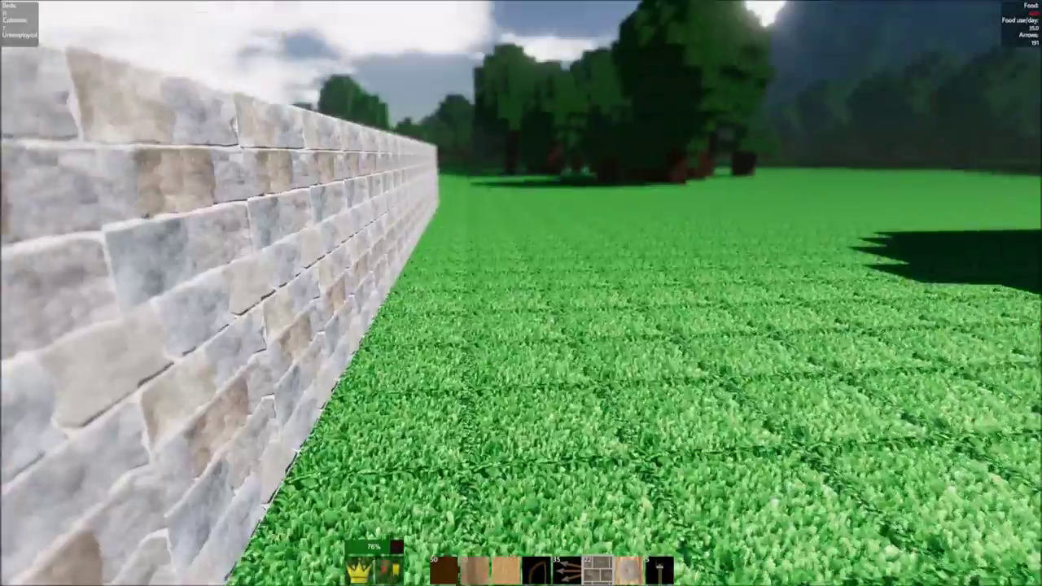
{"action": "key", "text": "w"}
{"action": "key", "text": "w"}
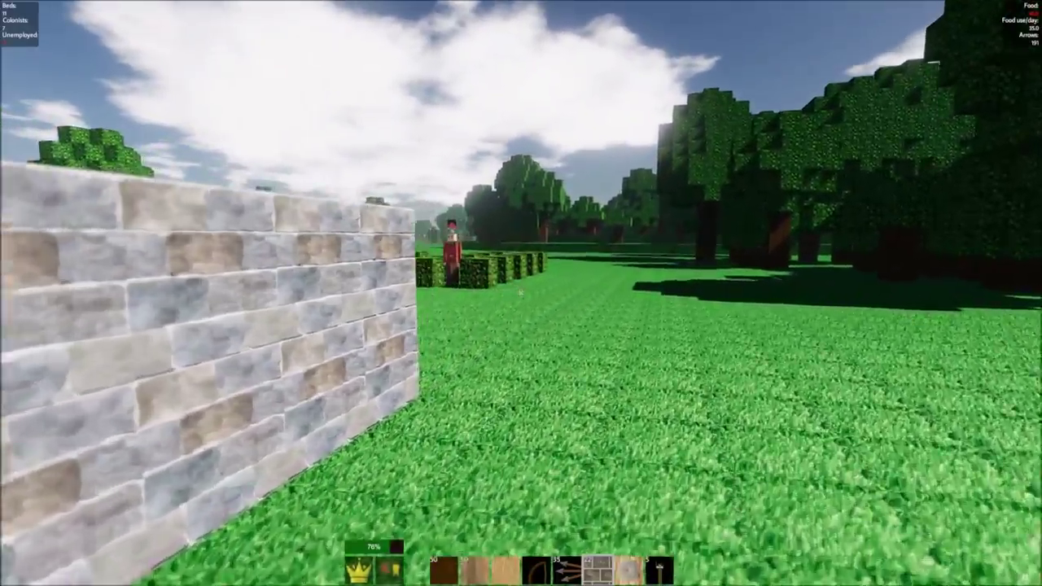
Step: Approach the wall and look down at the stone pillar tops
{"action": "key", "text": "w"}
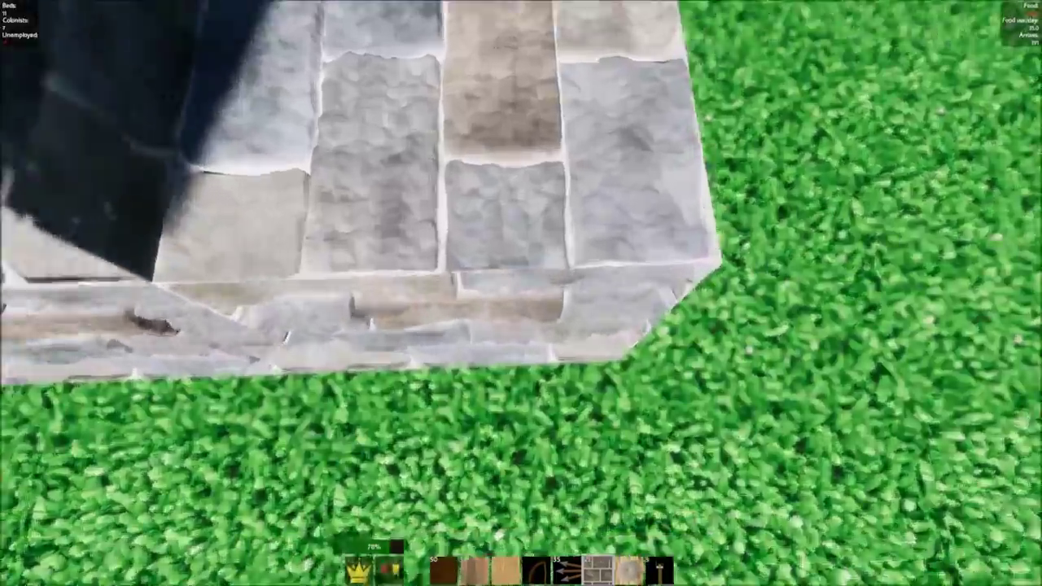
{"action": "key", "text": "w"}
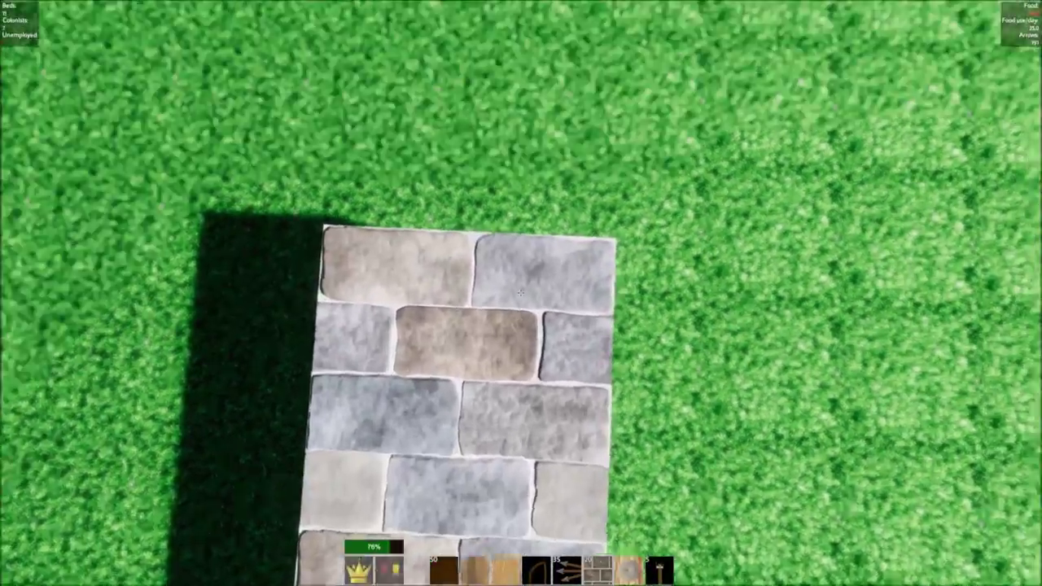
{"action": "key", "text": "s"}
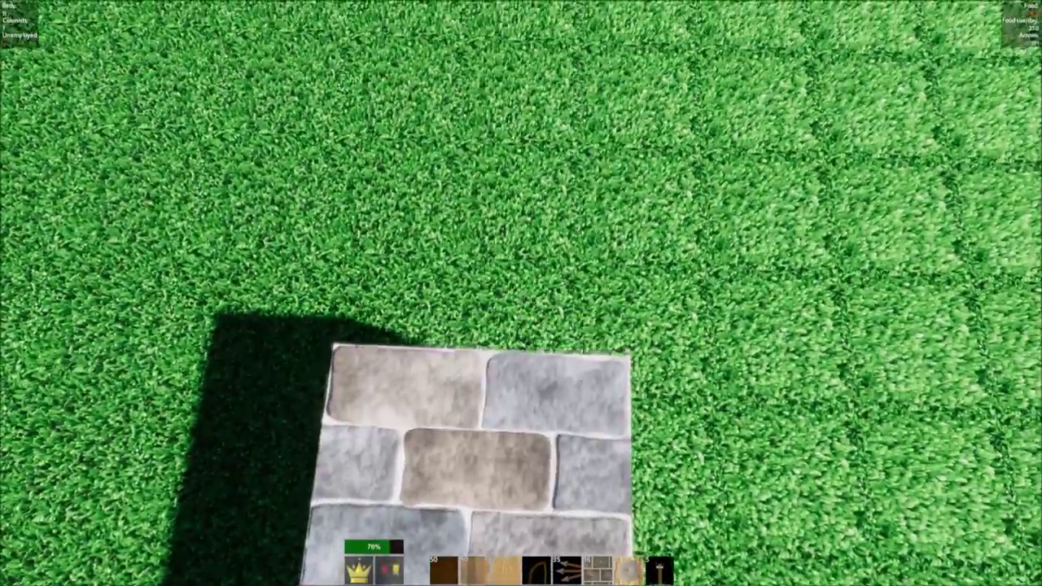
{"action": "key", "text": "w"}
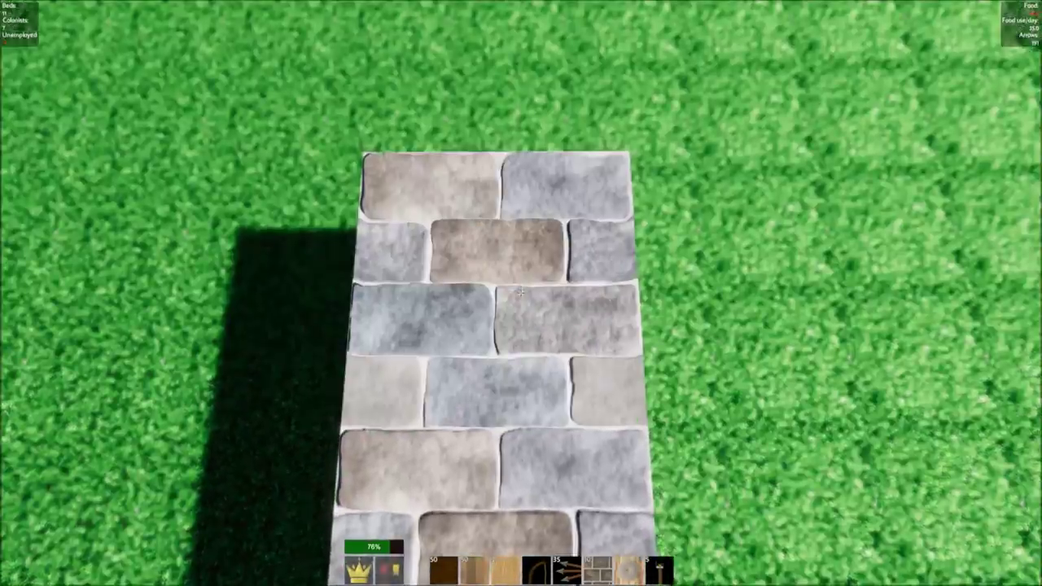
{"action": "key", "text": "s"}
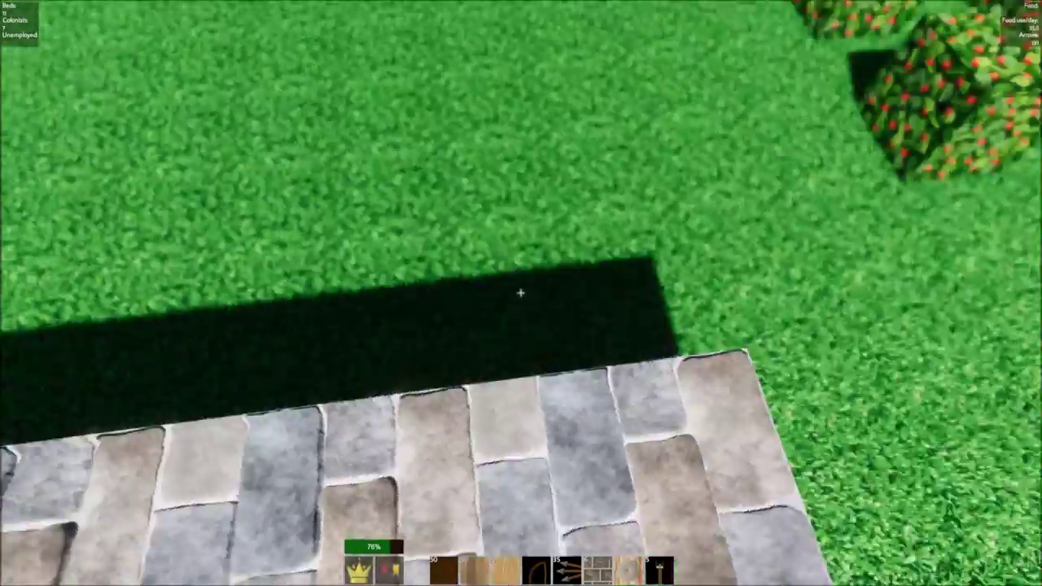
Step: Walk back past the furnace and bannered house, then look over the wall's pillar top
{"action": "key", "text": "w"}
{"action": "key", "text": "w"}
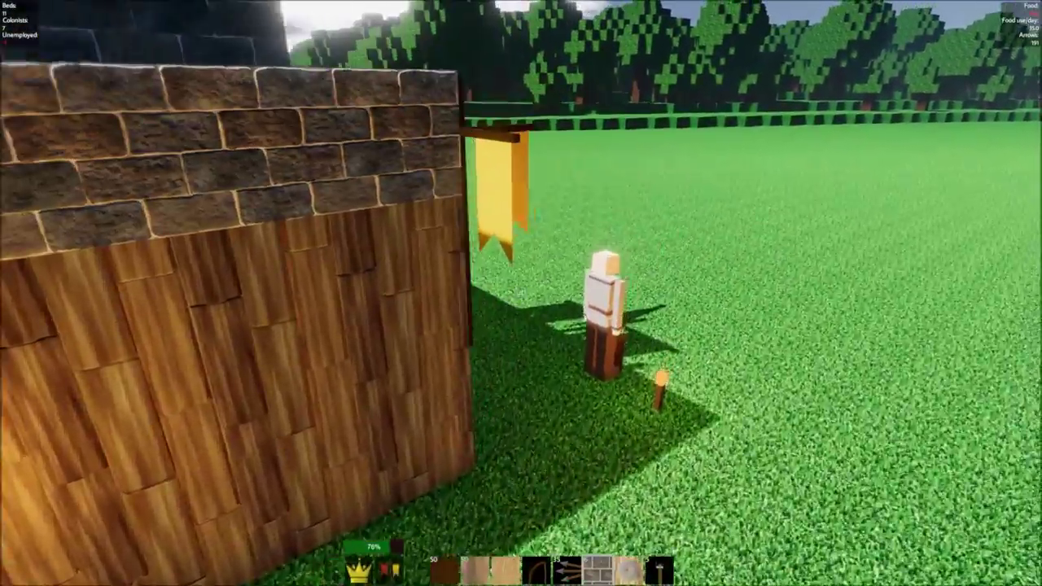
{"action": "key", "text": "w"}
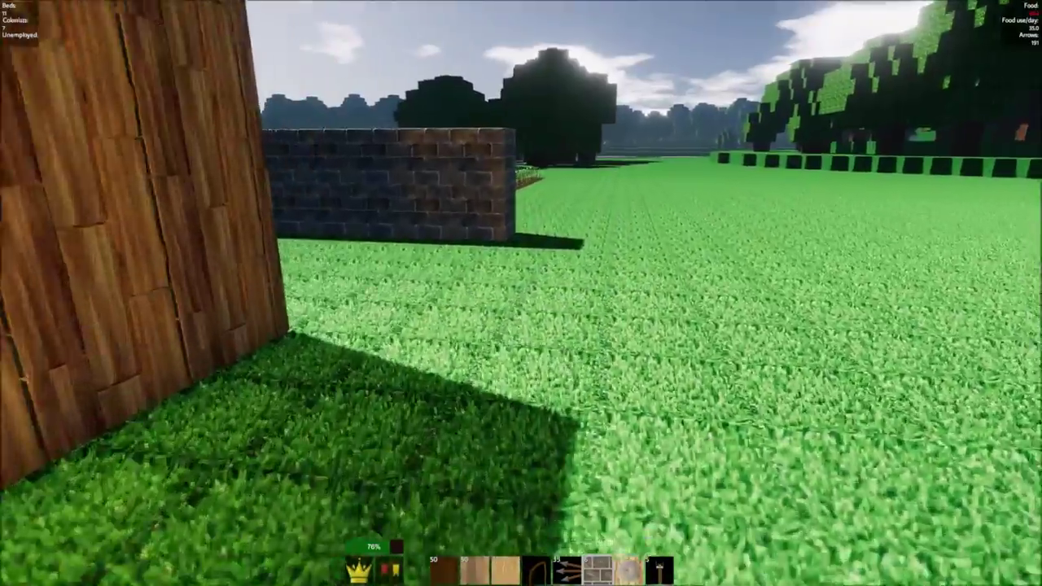
{"action": "key", "text": "w"}
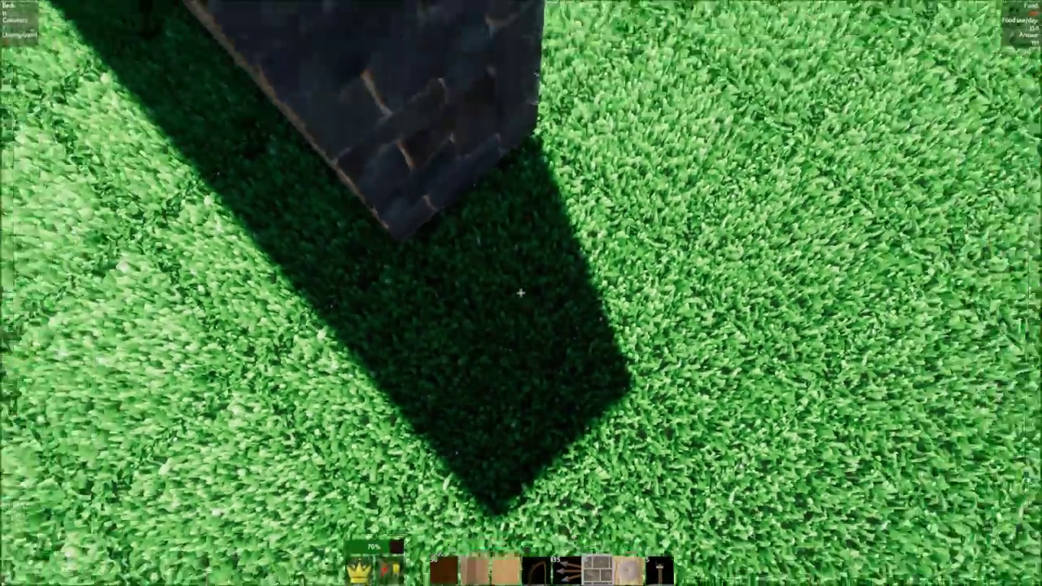
{"action": "key", "text": "w"}
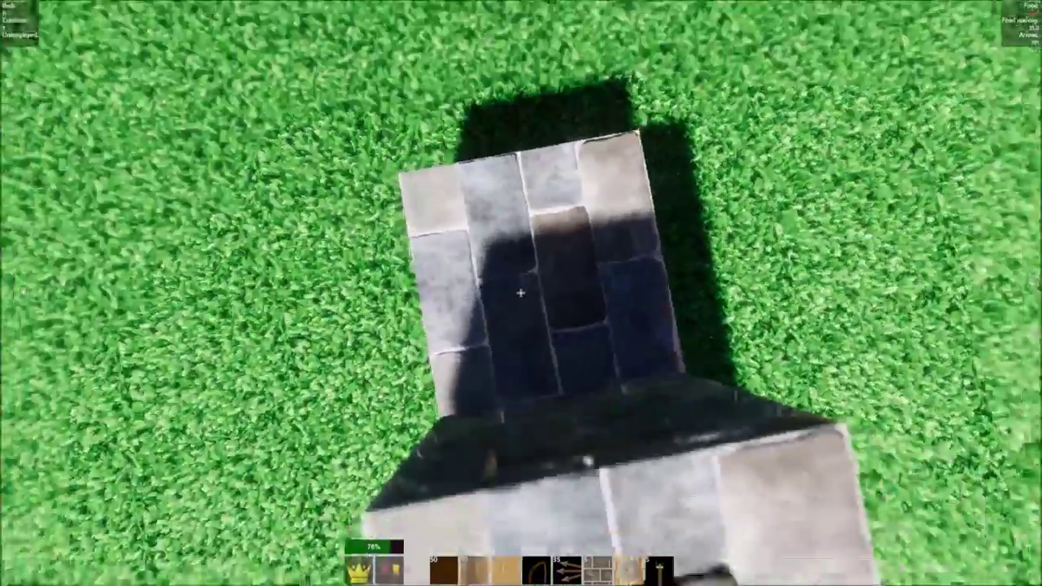
{"action": "key", "text": "w"}
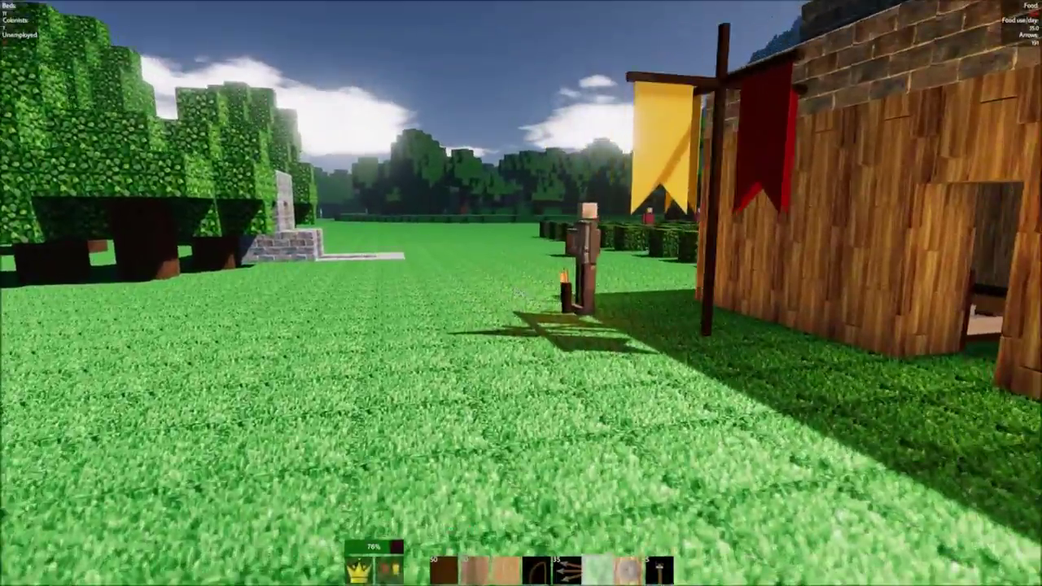
Step: Walk past the bannered colonist and through the berry bushes to the crate, then select hotbar slot 1
{"action": "key", "text": "w"}
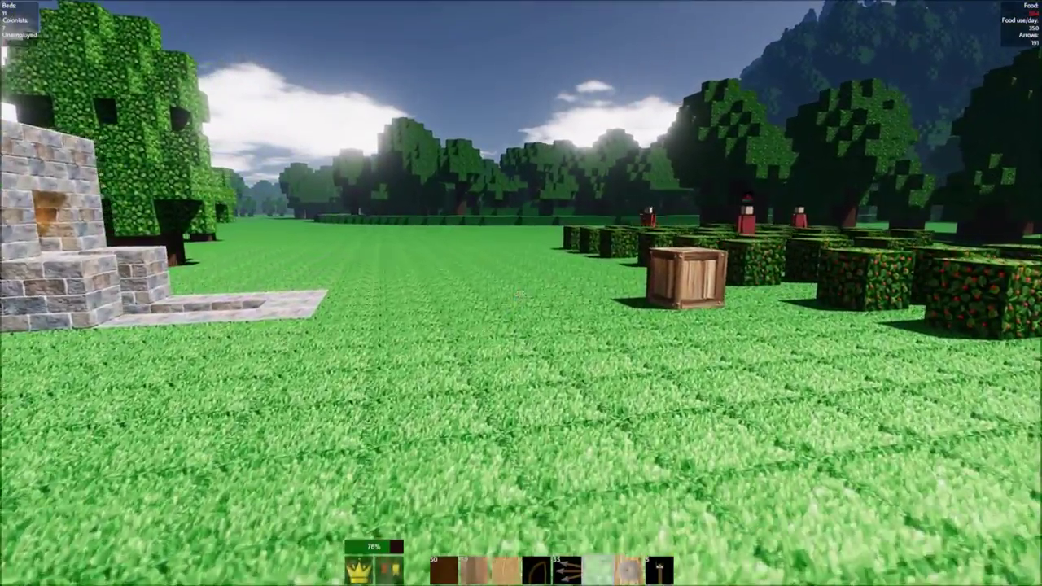
{"action": "key", "text": "w"}
{"action": "key", "text": "w"}
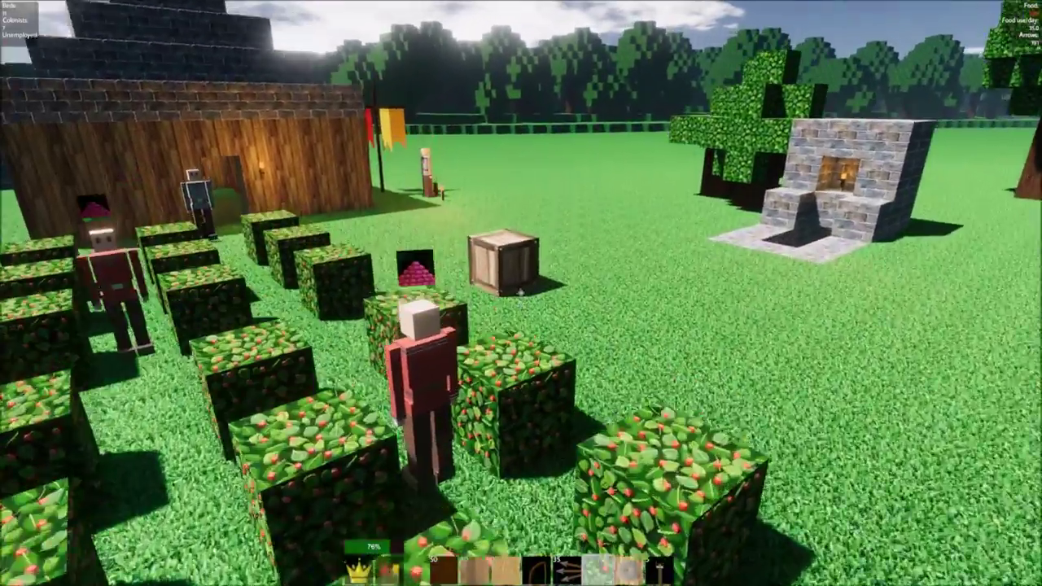
{"action": "key", "text": "w"}
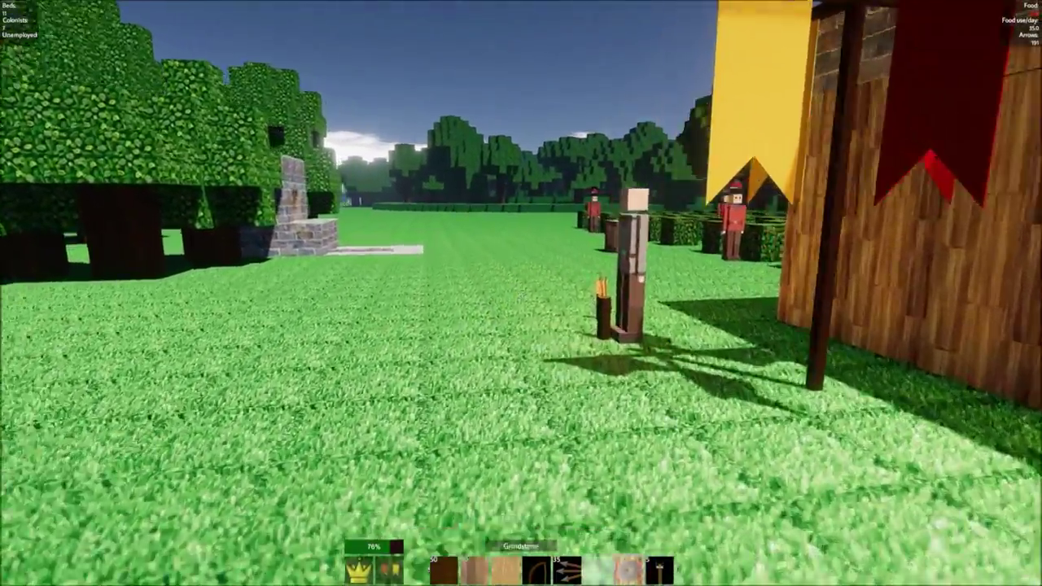
{"action": "key", "text": "1"}
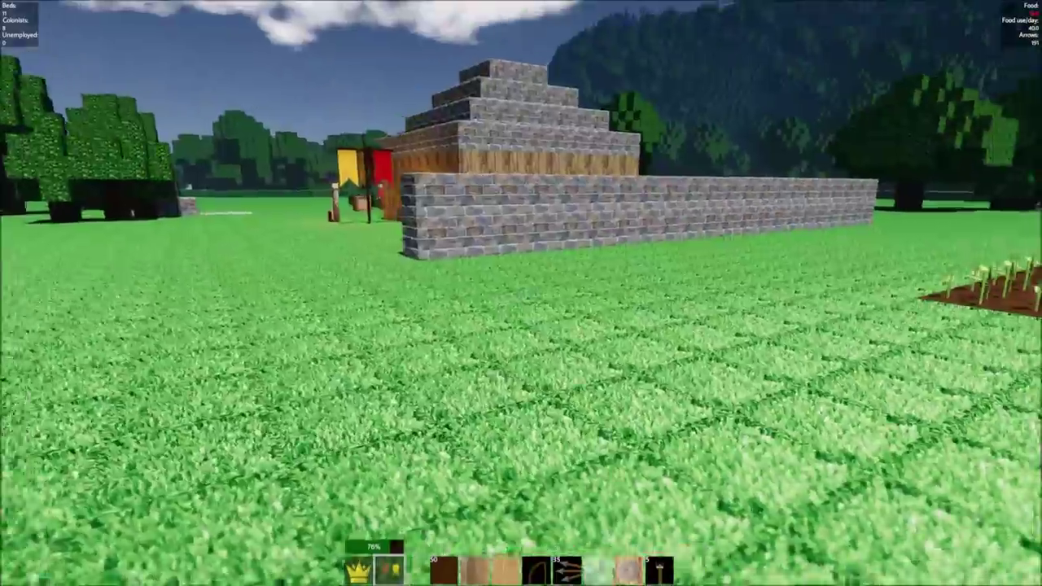
Step: View the house, the wall end and the whole crop field from several spots
{"action": "key", "text": "s"}
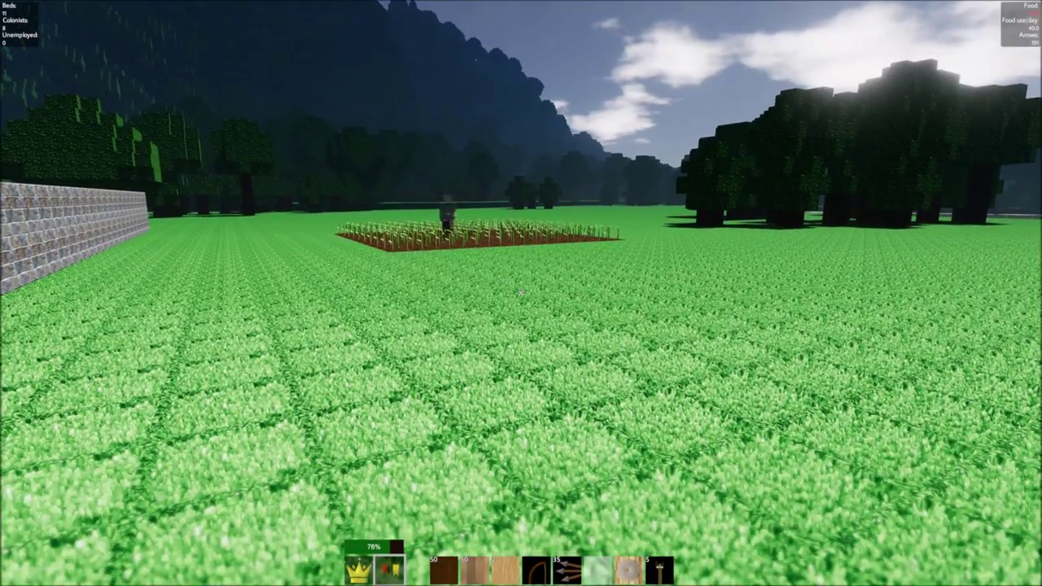
{"action": "key", "text": "a"}
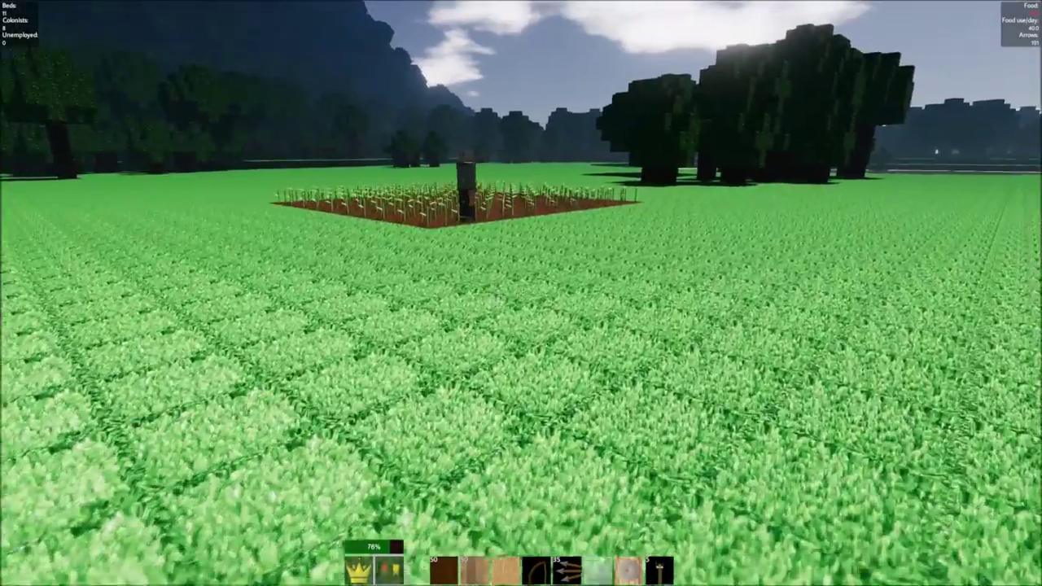
{"action": "key", "text": "w"}
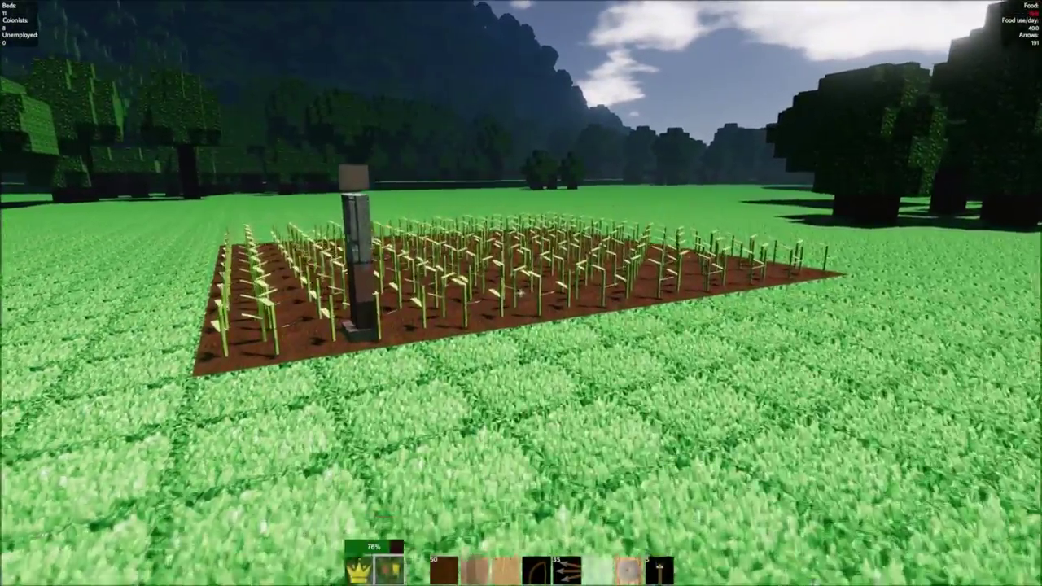
{"action": "key", "text": "w"}
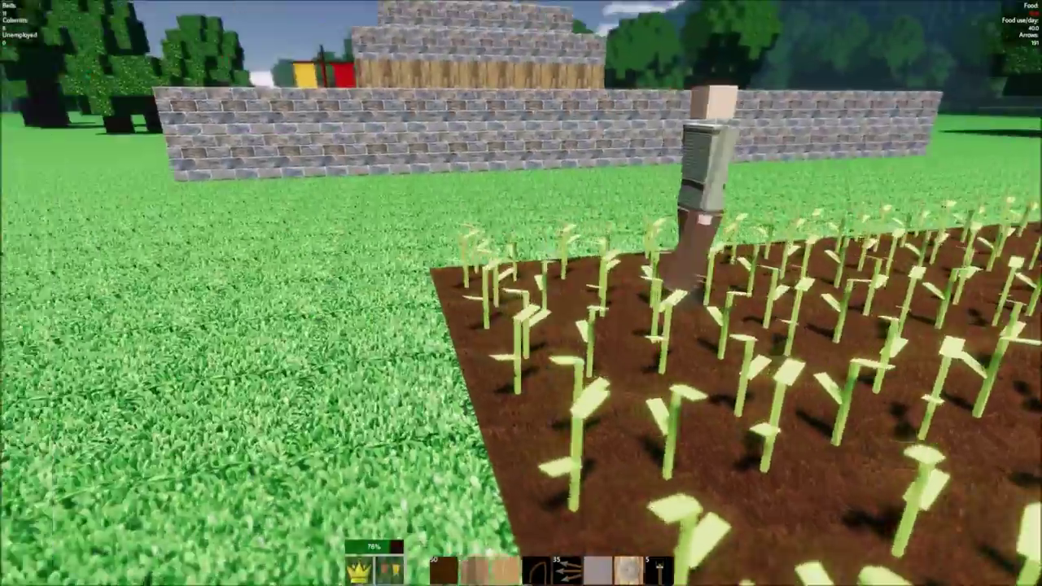
{"action": "key", "text": "s"}
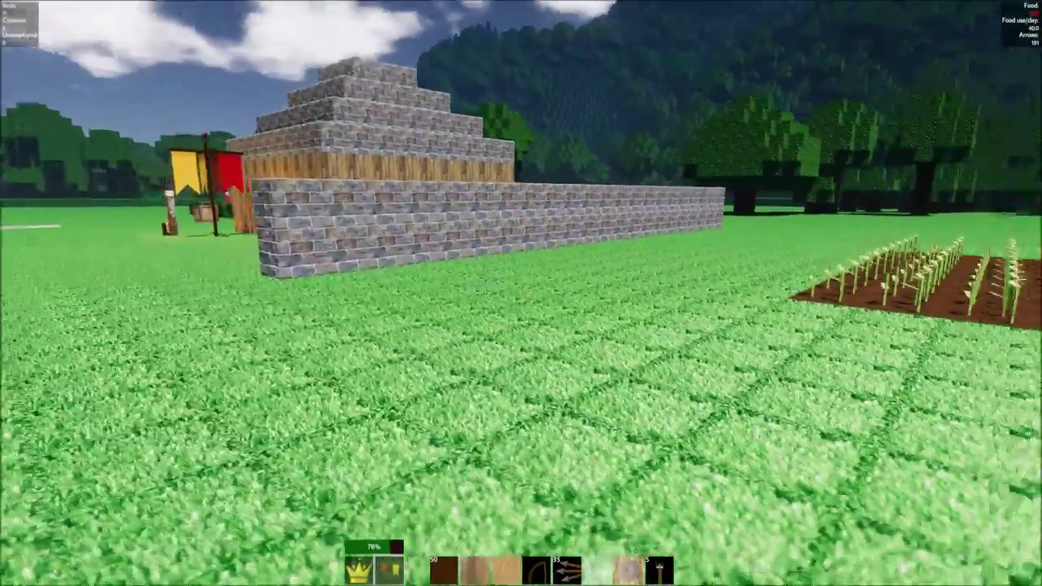
{"action": "key", "text": "s"}
{"action": "key", "text": "w"}
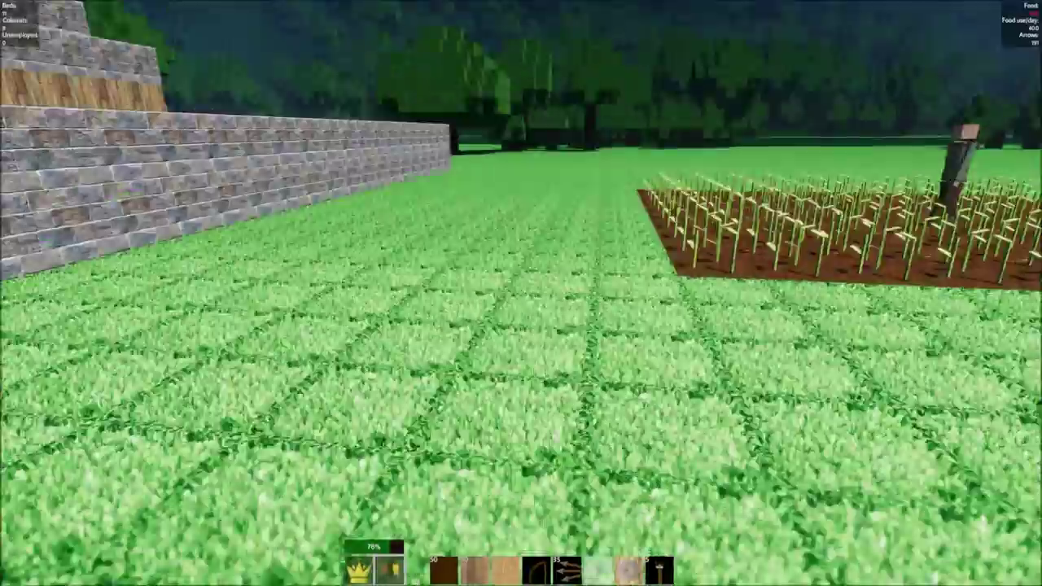
Step: Walk past the house and colonist across the berry bush rows toward the shaft entrance
{"action": "key", "text": "a"}
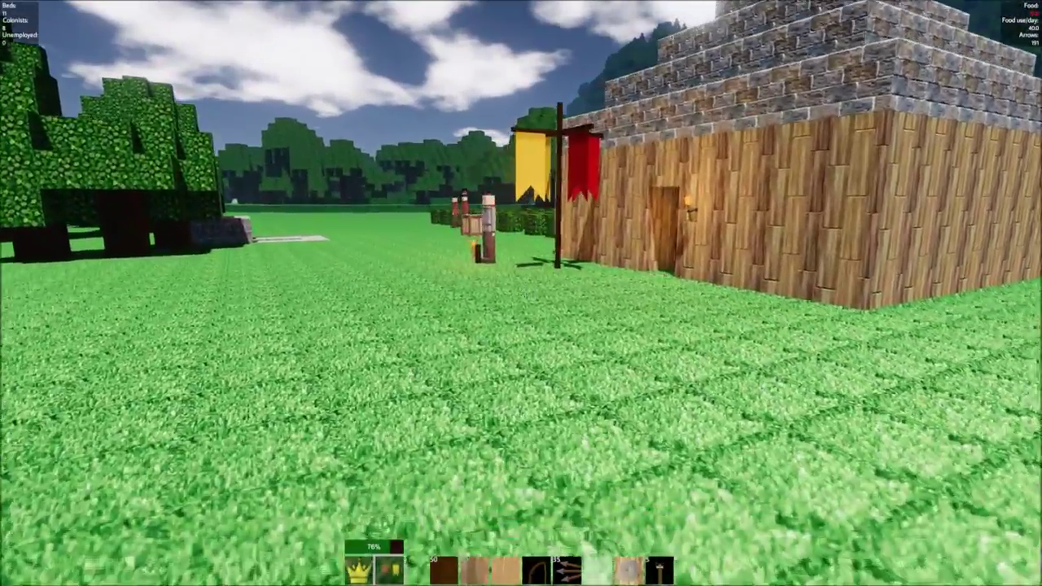
{"action": "key", "text": "w"}
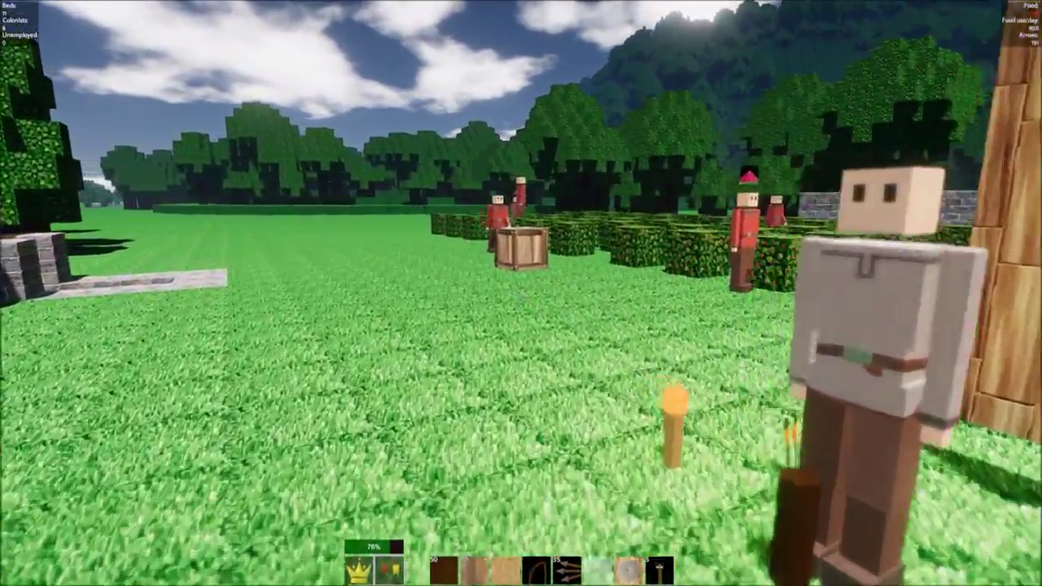
{"action": "key", "text": "w"}
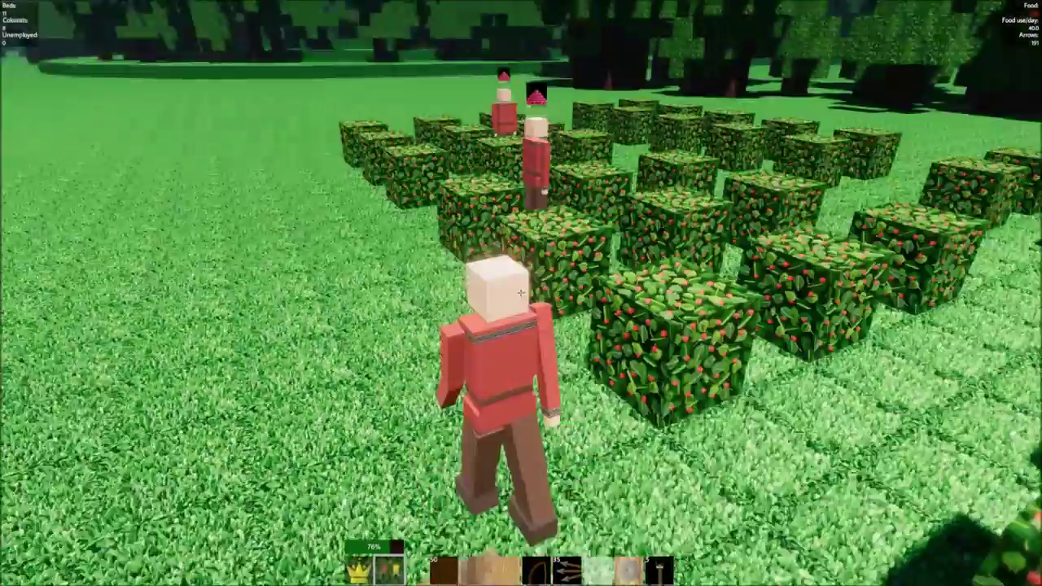
{"action": "key", "text": "w"}
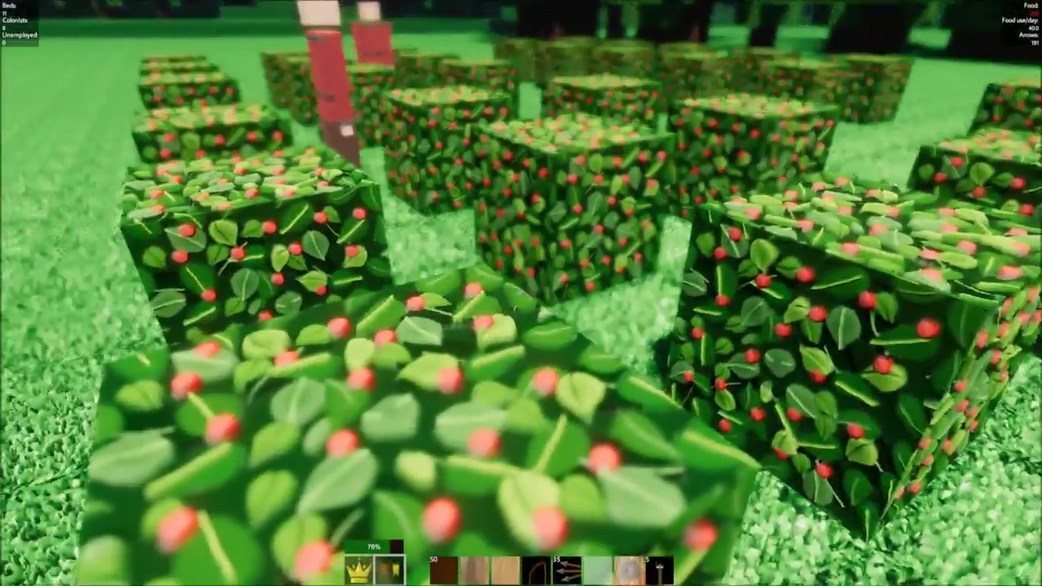
{"action": "key", "text": "w"}
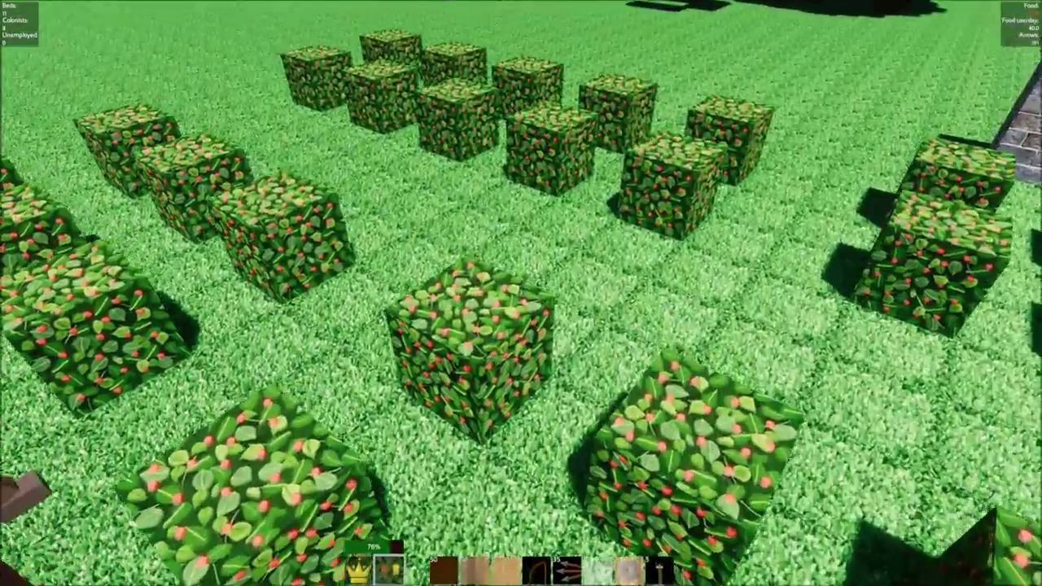
{"action": "key", "text": "w"}
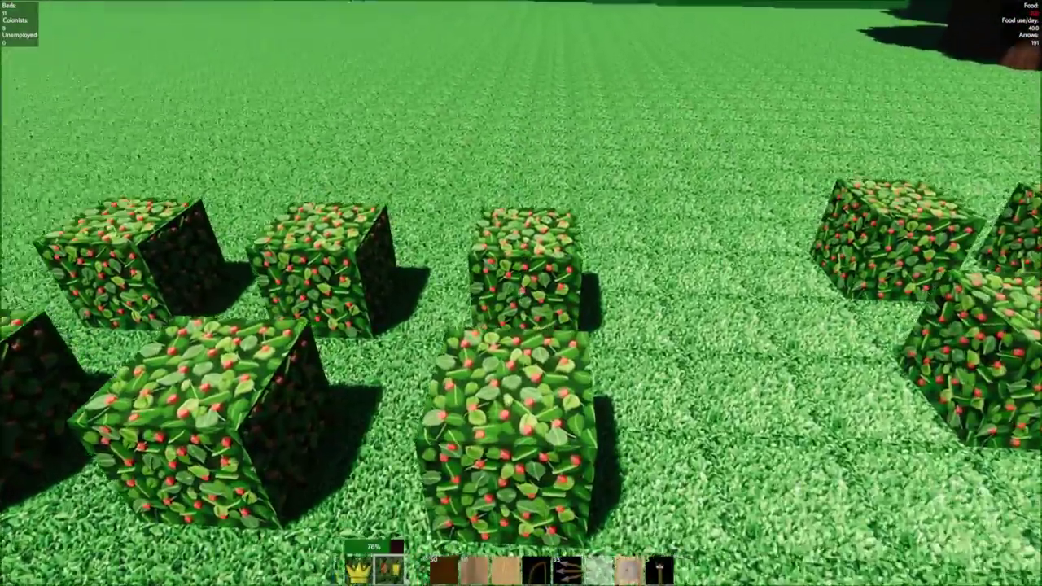
{"action": "key", "text": "w"}
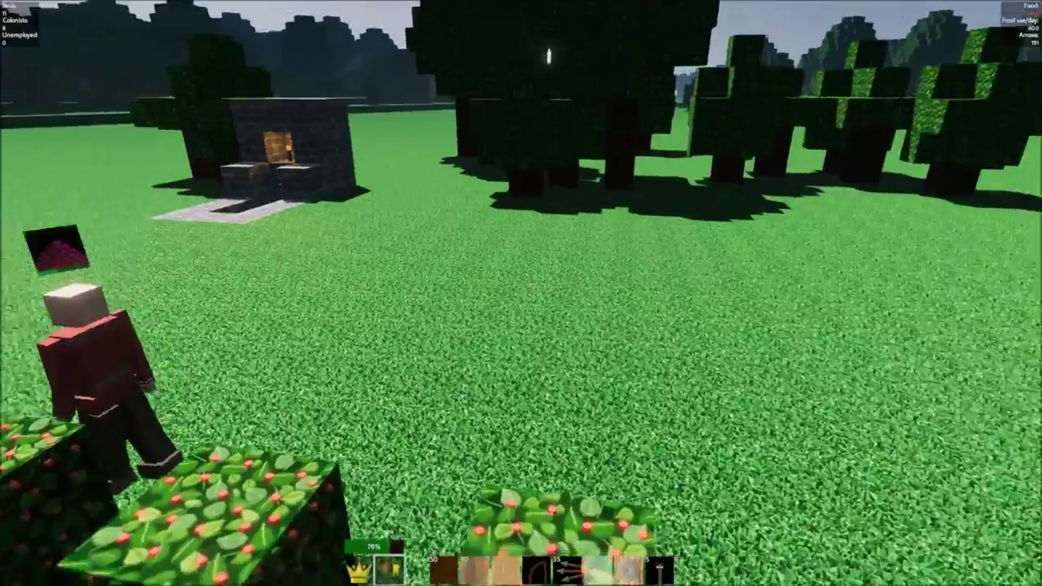
Step: Circle the torch-lit stone shaft entrance, viewing its front, left side and upper corner
{"action": "key", "text": "w"}
{"action": "key", "text": "2"}
{"action": "key", "text": "s"}
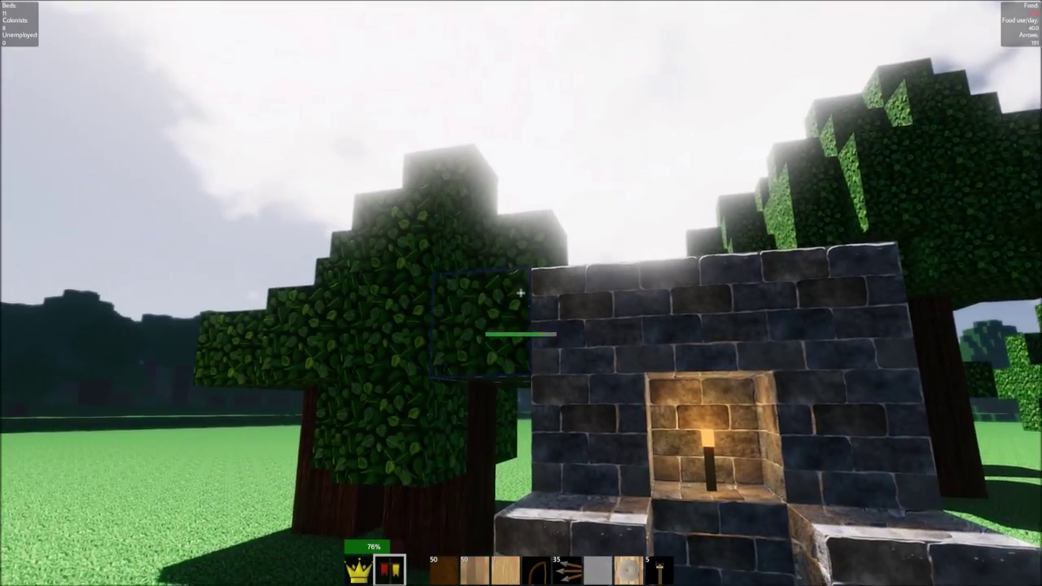
{"action": "key", "text": "d"}
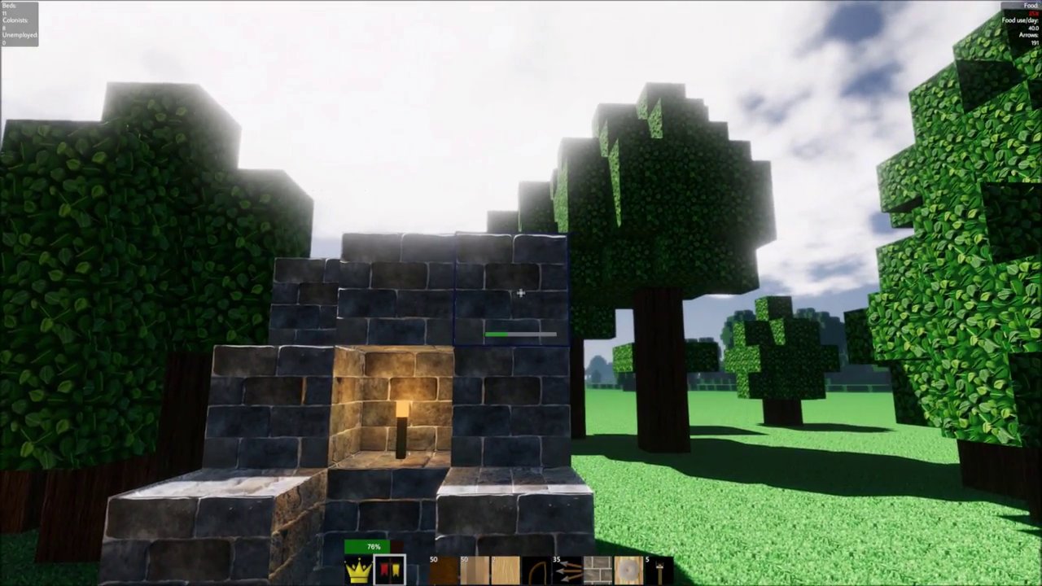
{"action": "key", "text": "s"}
{"action": "key", "text": "a"}
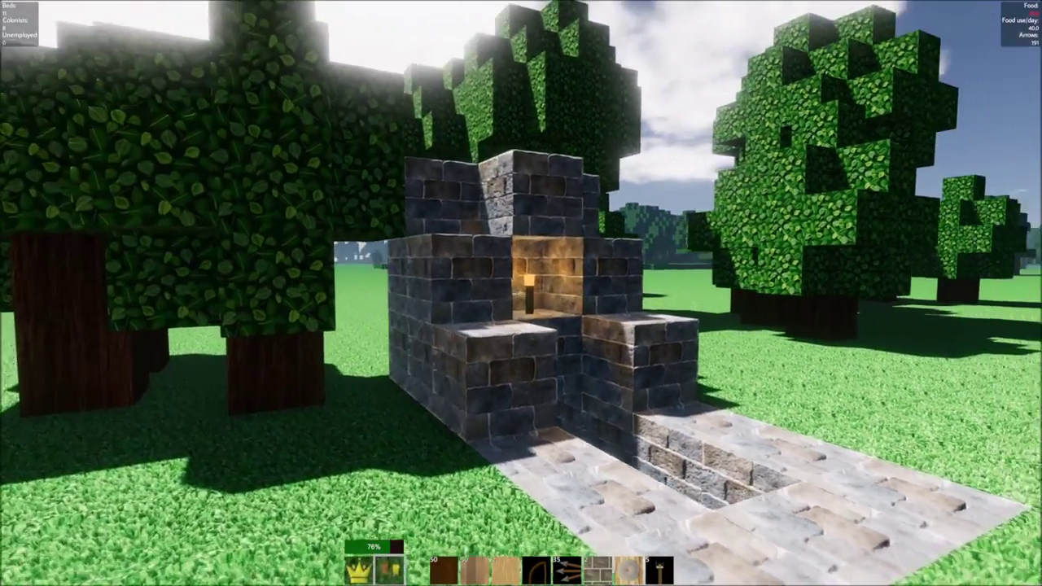
{"action": "key", "text": "w"}
{"action": "key", "text": "d"}
{"action": "key", "text": "w"}
{"action": "key", "text": "w"}
Step: Select Stone Bricks, rise over the structure, and back off to see the paved floor
{"action": "key", "text": "space"}
{"action": "key", "text": "8"}
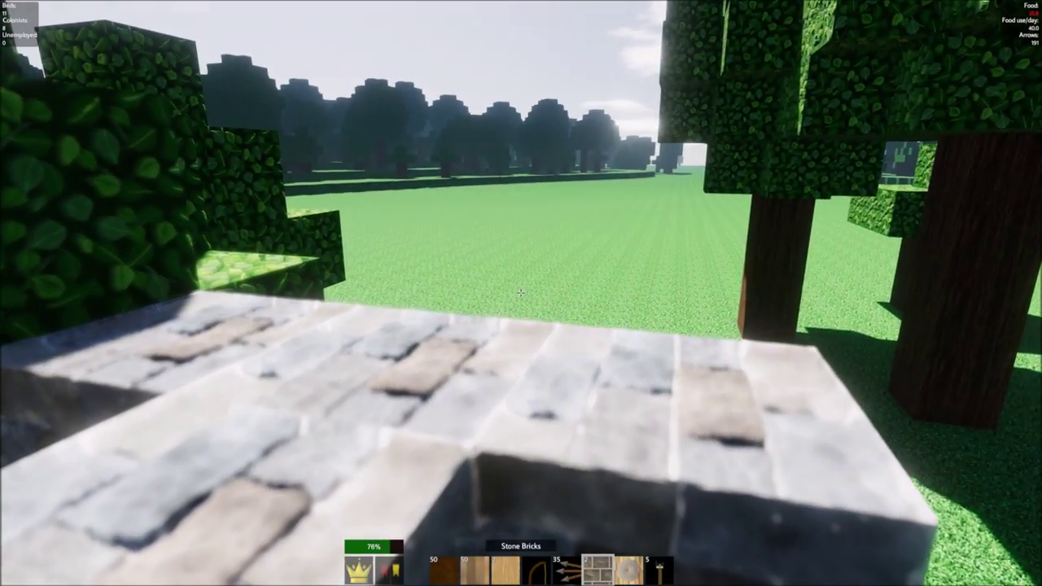
{"action": "key", "text": "s"}
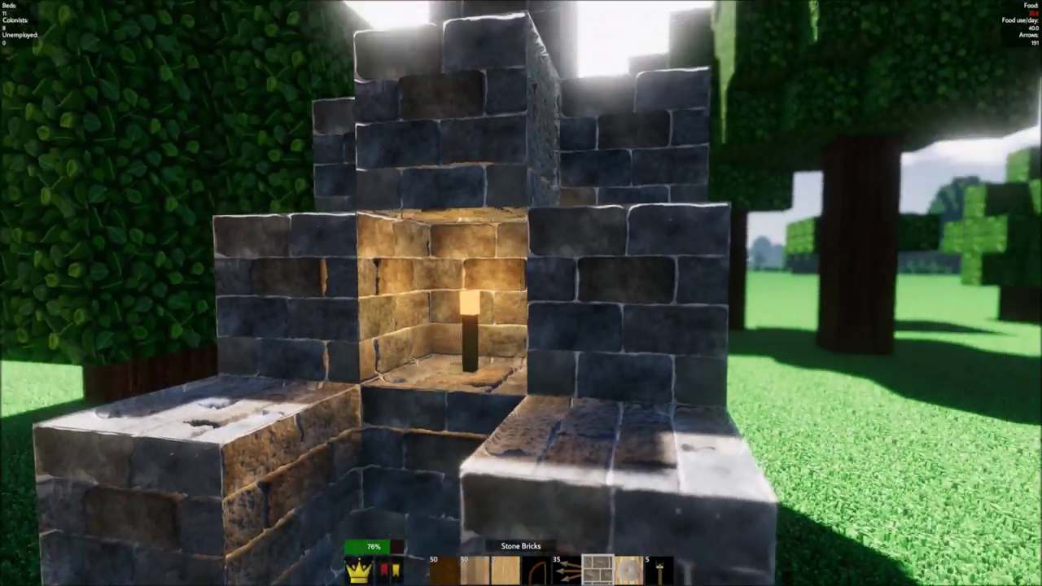
{"action": "key", "text": "s"}
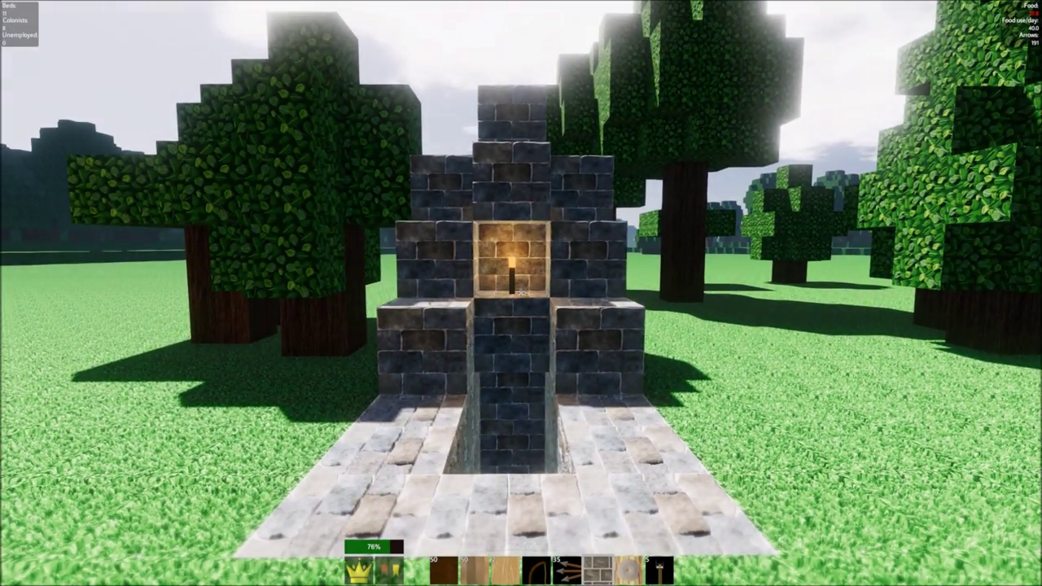
{"action": "key", "text": "w"}
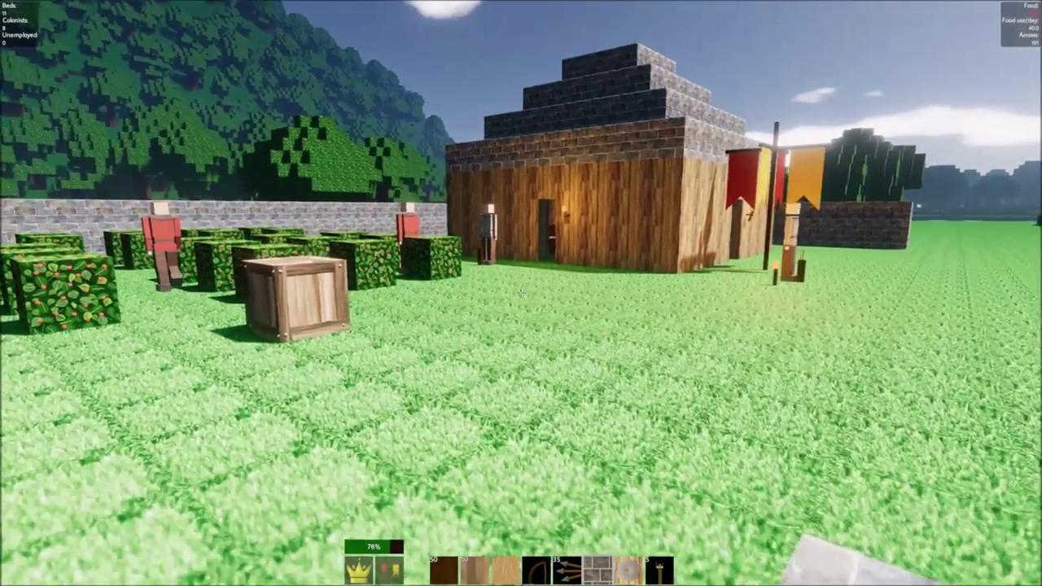
Step: Climb onto the structure's top, survey the field and trees, then return toward the berry crate
{"action": "key", "text": "w"}
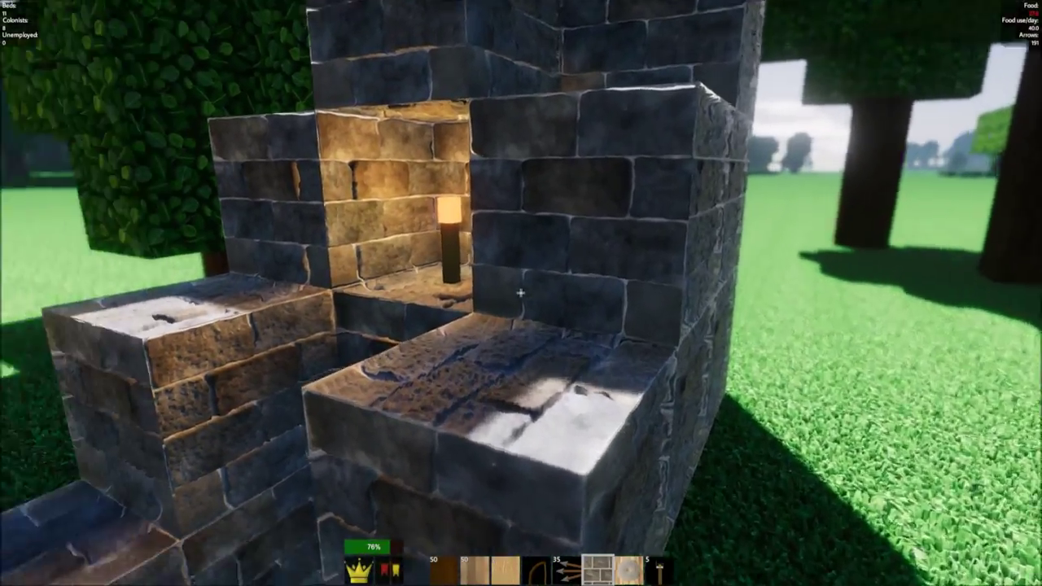
{"action": "key", "text": "w"}
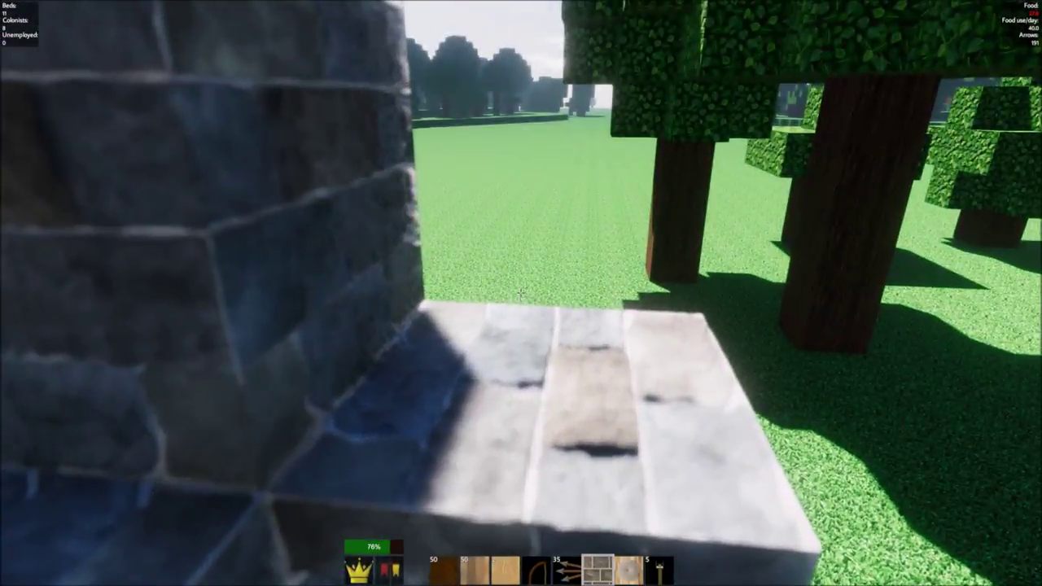
{"action": "key", "text": "w"}
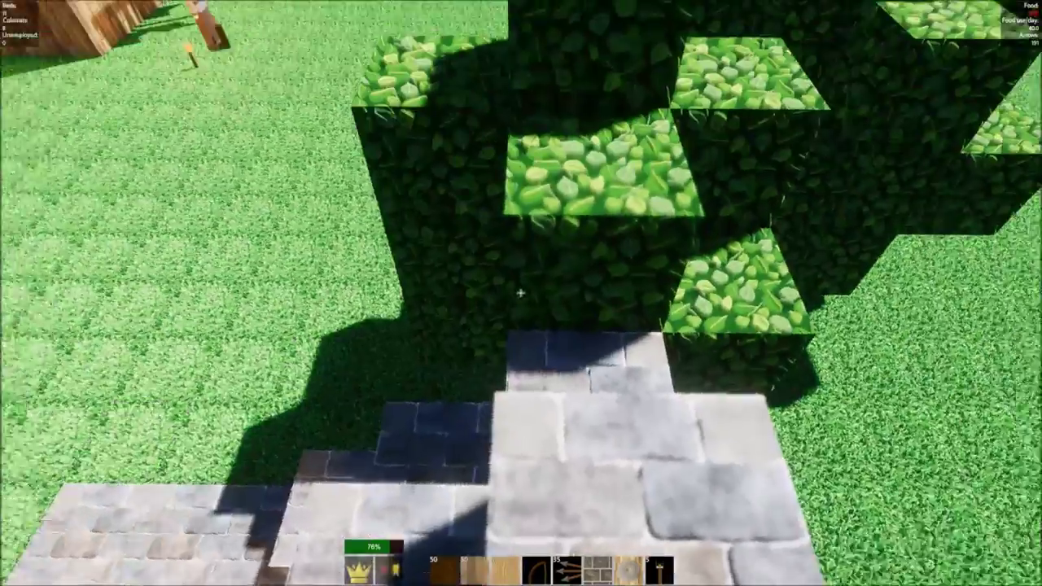
{"action": "key", "text": "w"}
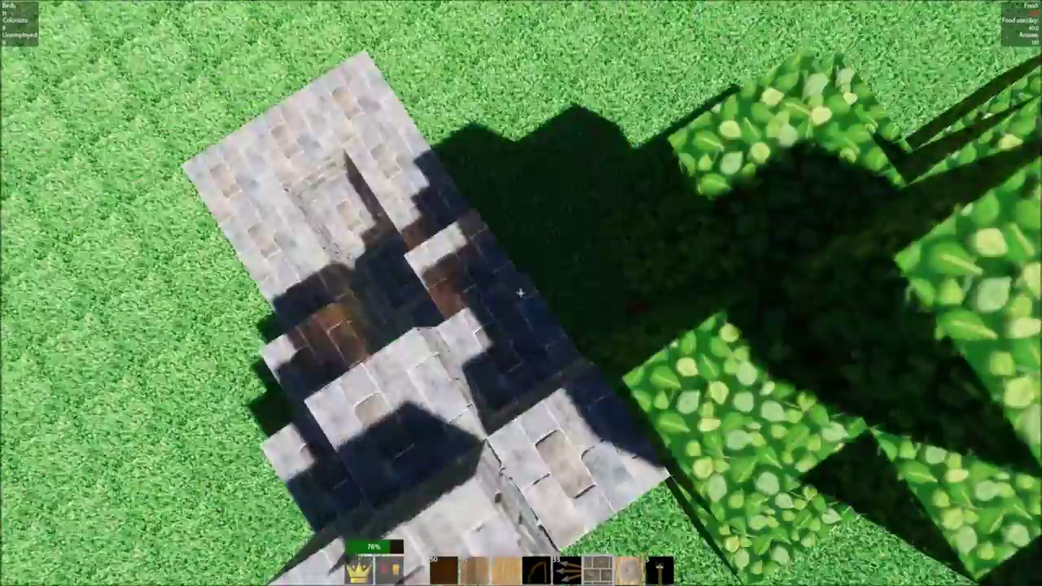
{"action": "key", "text": "w"}
{"action": "key", "text": "w"}
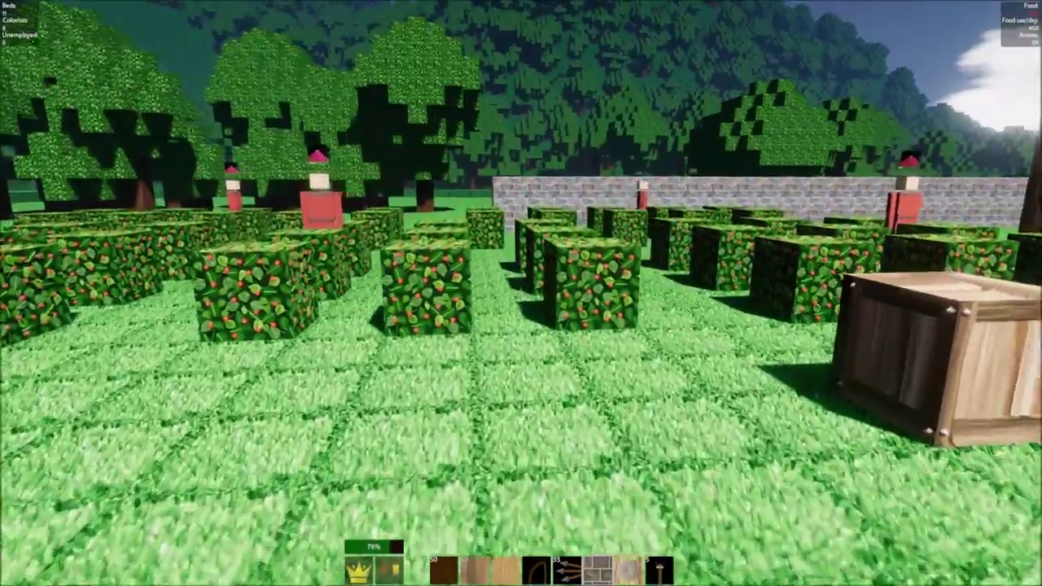
{"action": "key", "text": "w"}
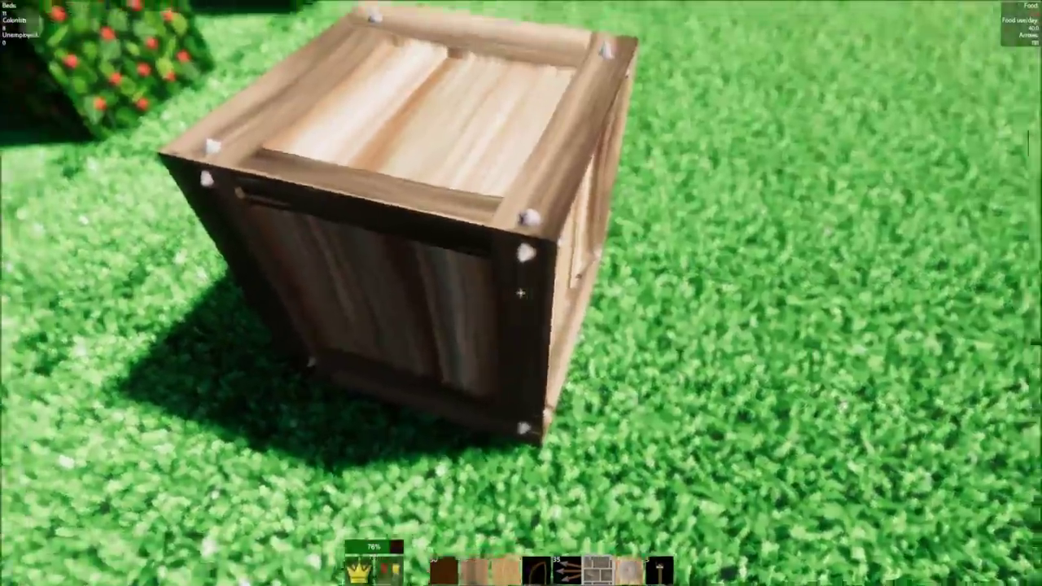
Step: Move the five grey items from the hotbar into the Stockpile, then close the view
{"action": "key", "text": "d"}
{"action": "key", "text": "e"}
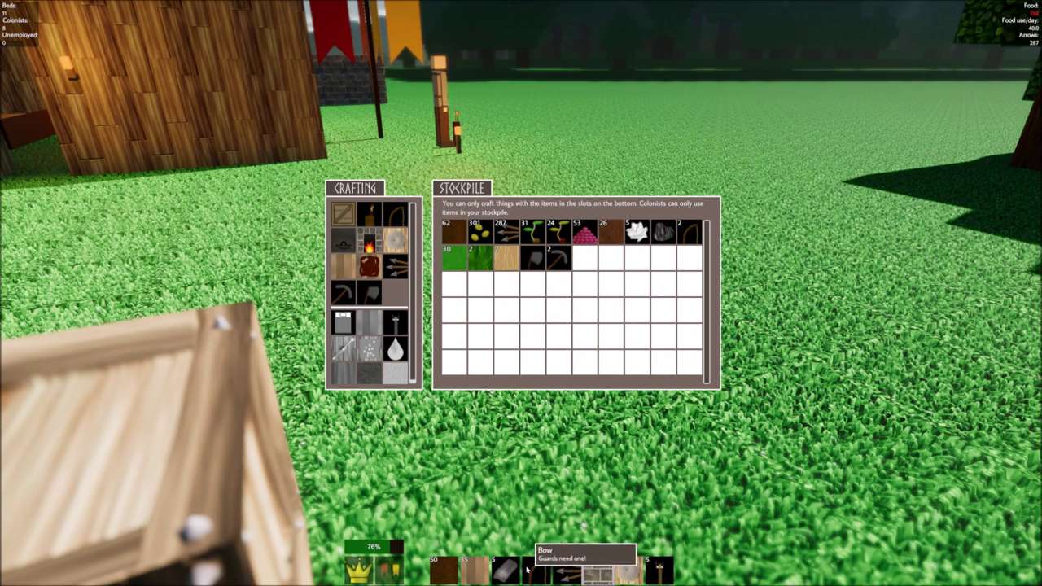
{"action": "left_click_drag", "start_coordinate": [506, 570], "coordinate": [646, 393]}
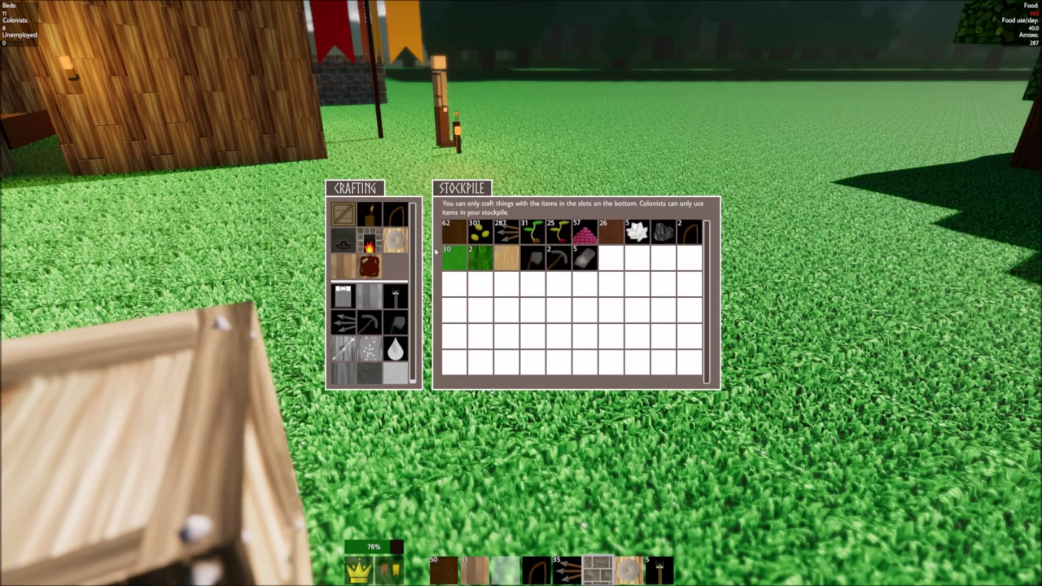
{"action": "key", "text": "e"}
Step: Walk among the berry bushes to watch the harvesting colonist, then head toward the crate
{"action": "key", "text": "w"}
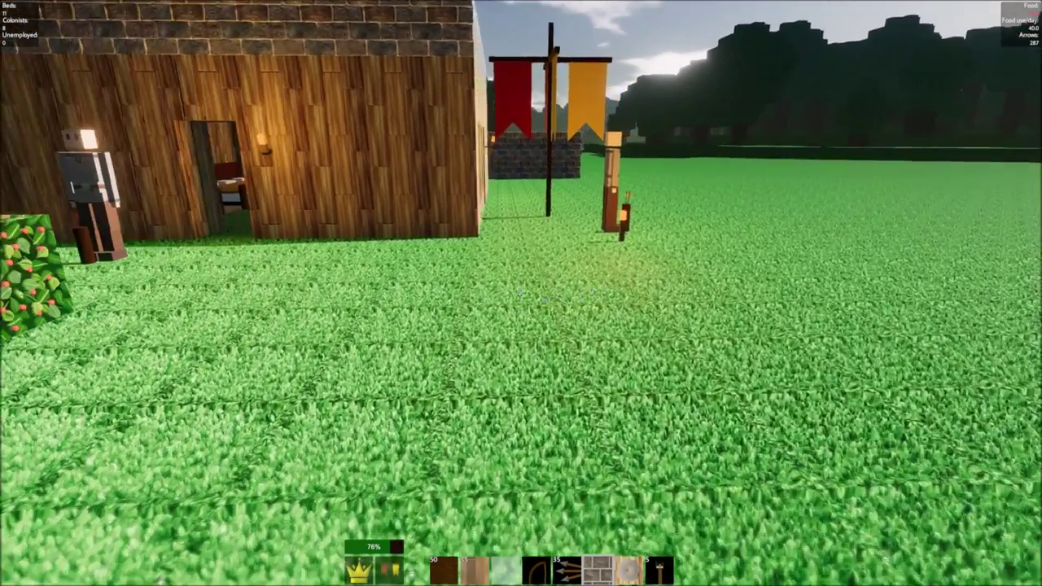
{"action": "key", "text": "w"}
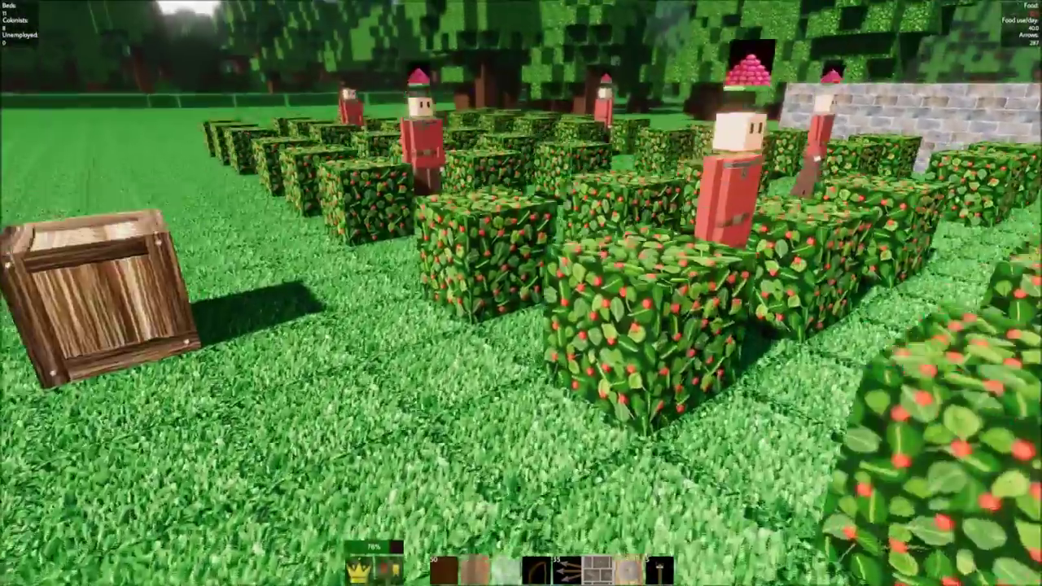
{"action": "key", "text": "s"}
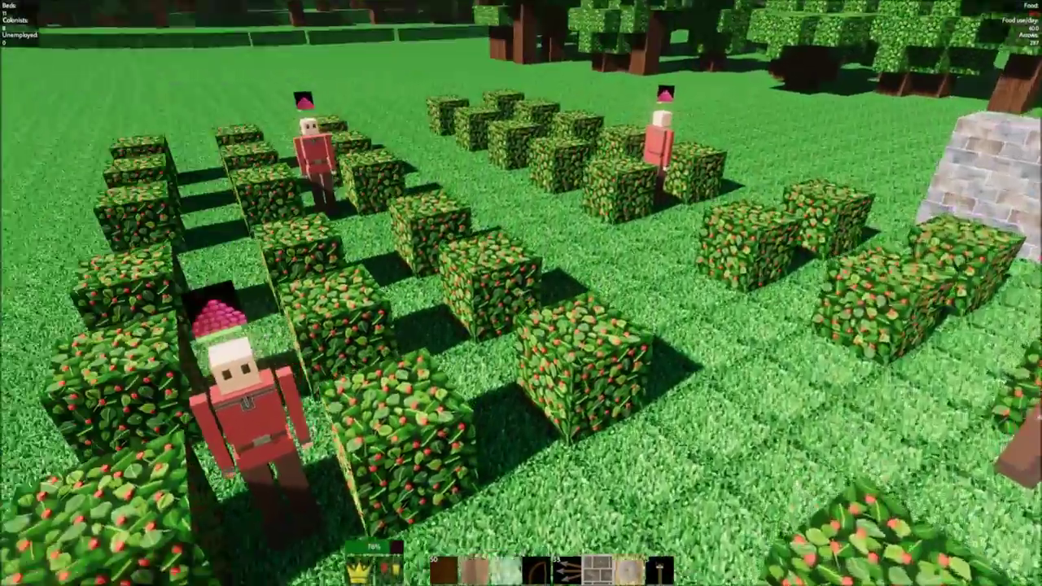
{"action": "key", "text": "w"}
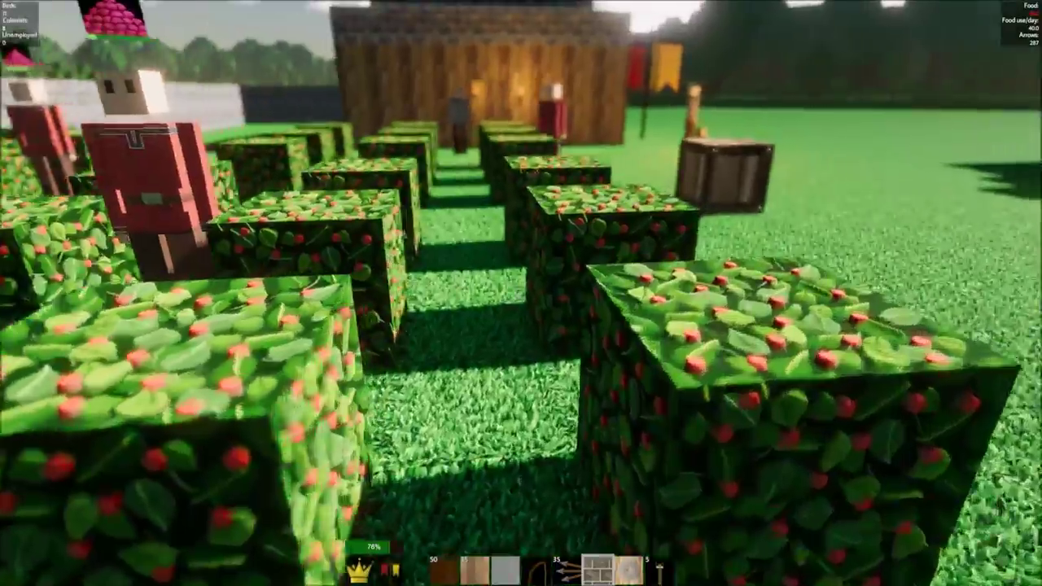
{"action": "key", "text": "s"}
{"action": "key", "text": "w"}
{"action": "key", "text": "w"}
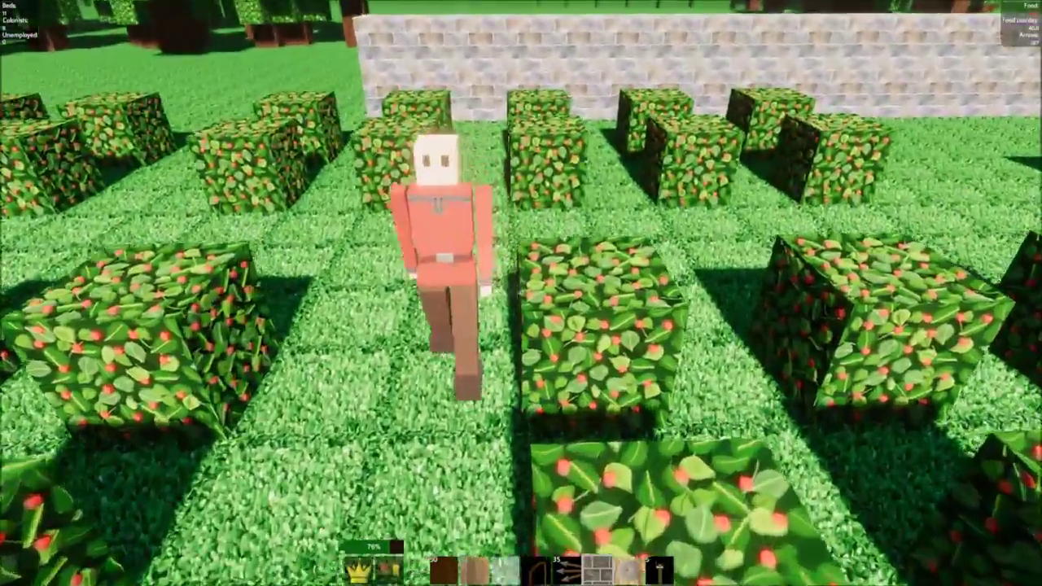
{"action": "key", "text": "s"}
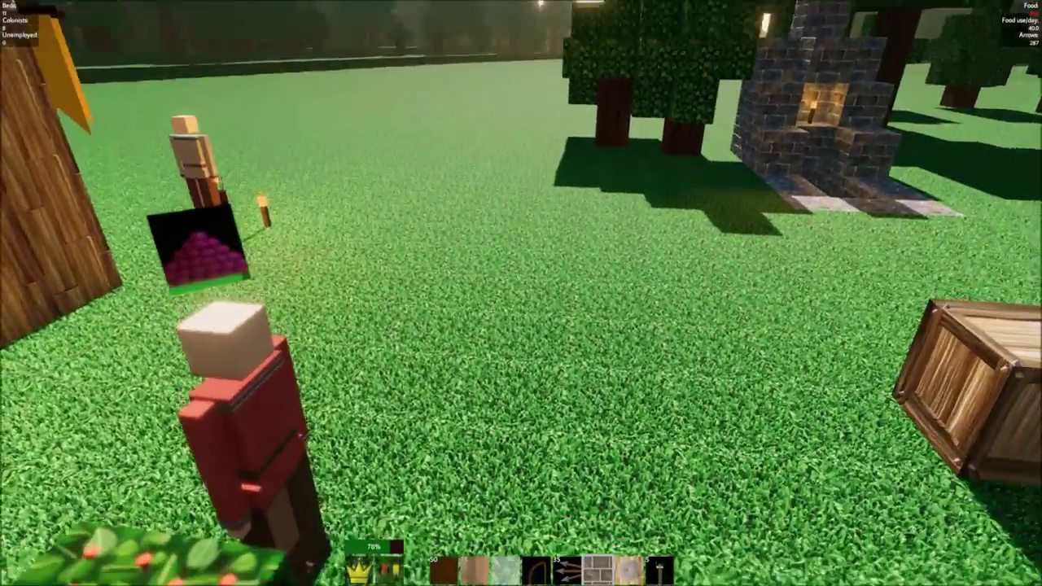
Step: Follow the colonist to the crate, enter the house, then walk out to the wheat field
{"action": "key", "text": "w"}
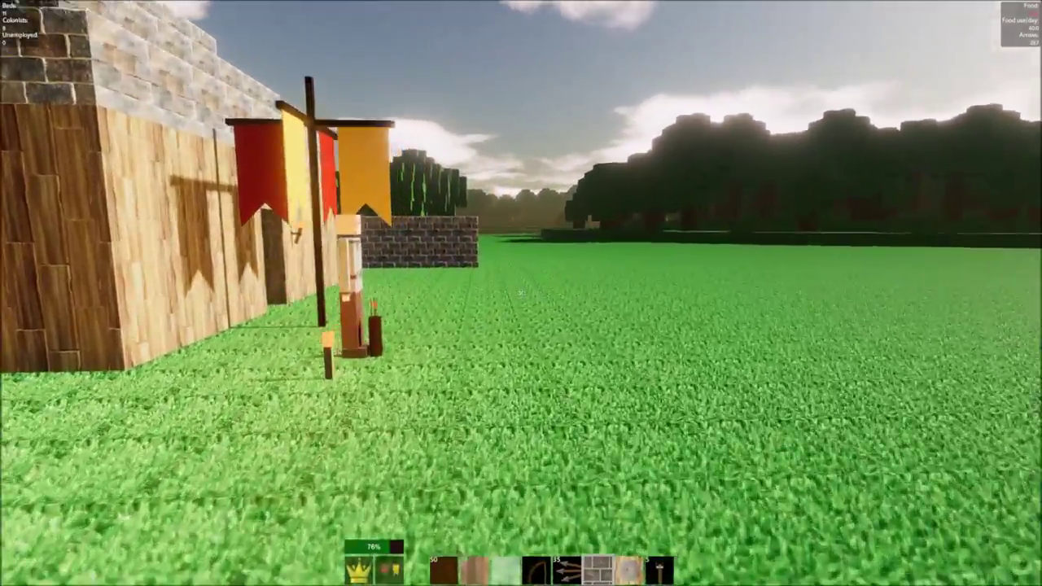
{"action": "key", "text": "w"}
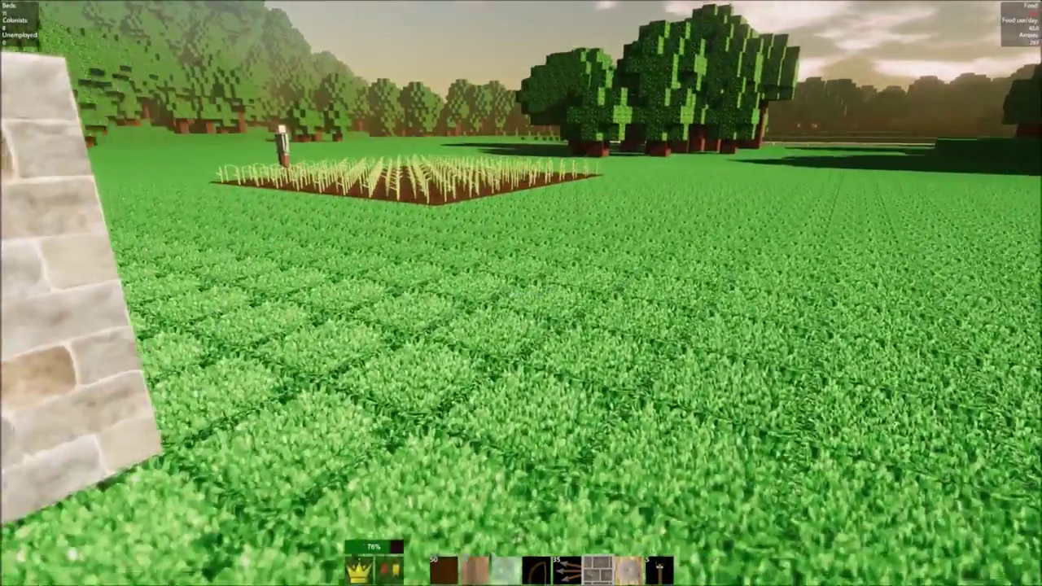
{"action": "key", "text": "w"}
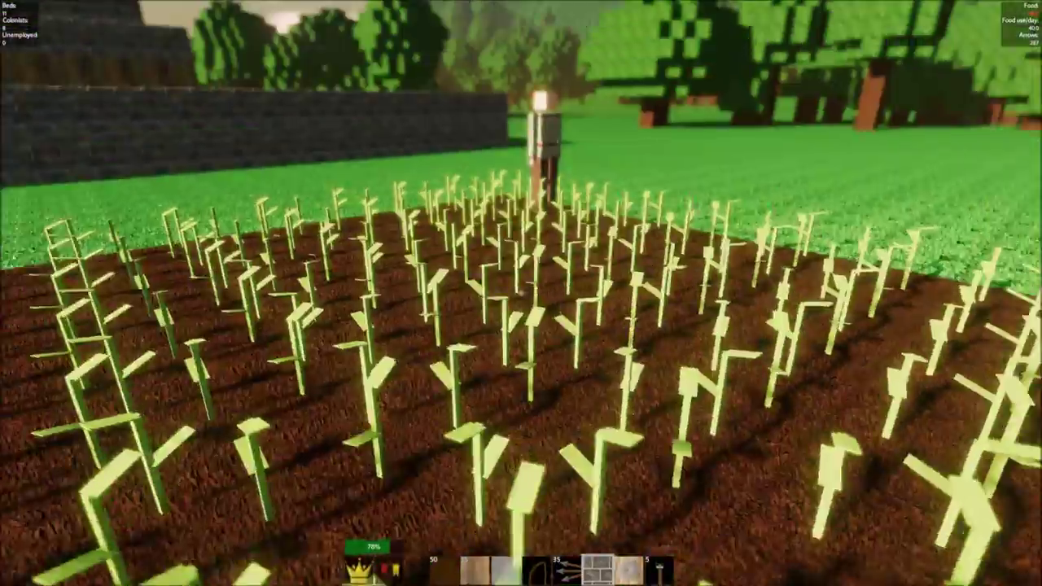
{"action": "key", "text": "w"}
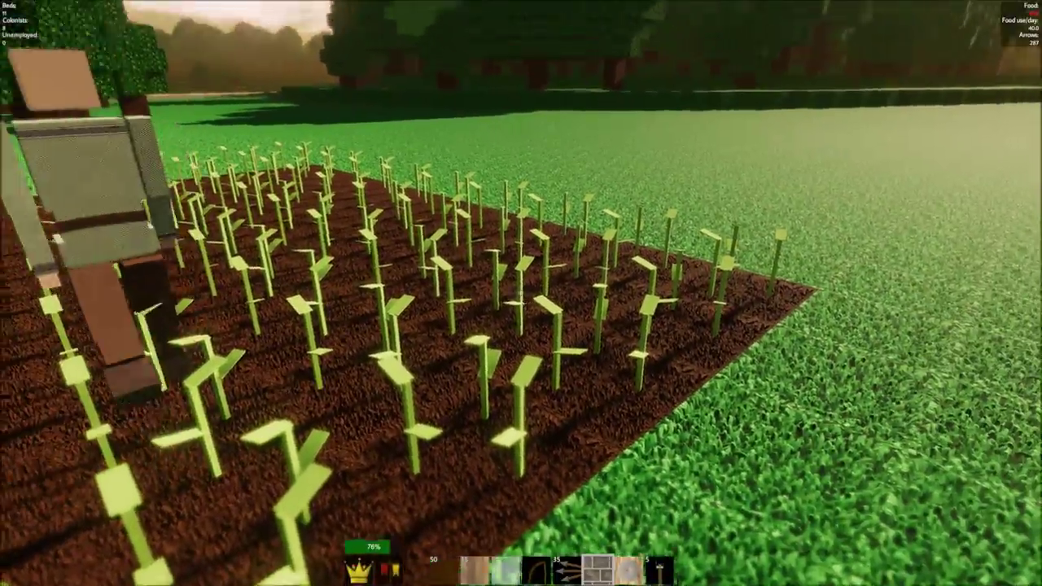
Step: Check the stockpile view, then place a wooden crate beside the wheat field
{"action": "key", "text": "e"}
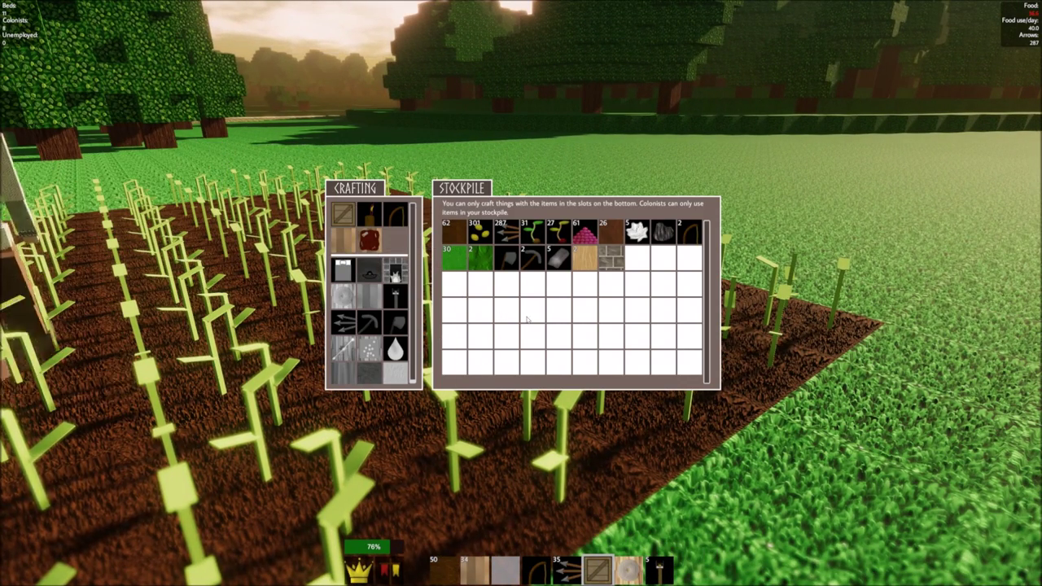
{"action": "key", "text": "e"}
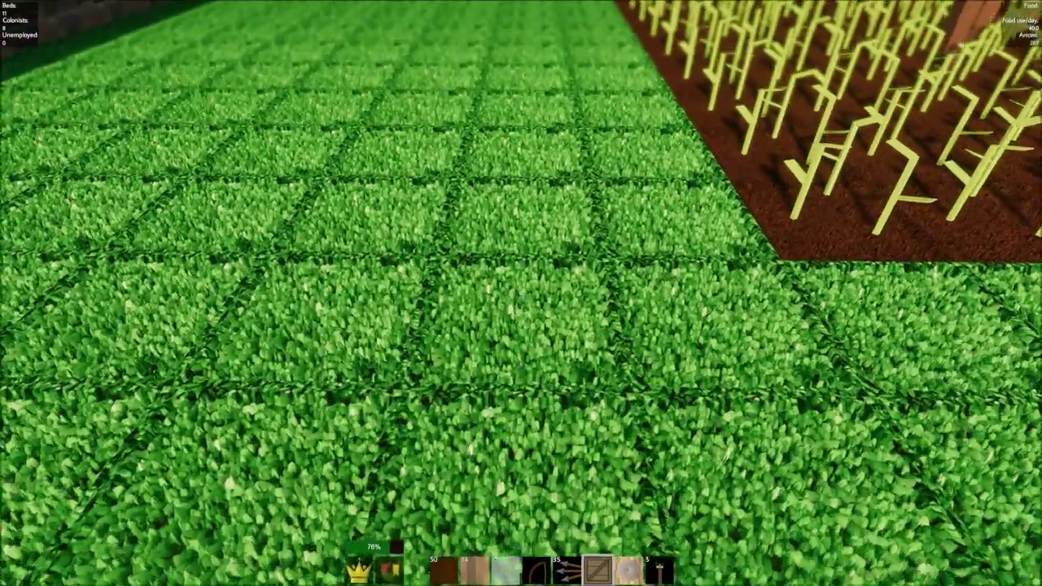
{"action": "right_click", "coordinate": [521, 293]}
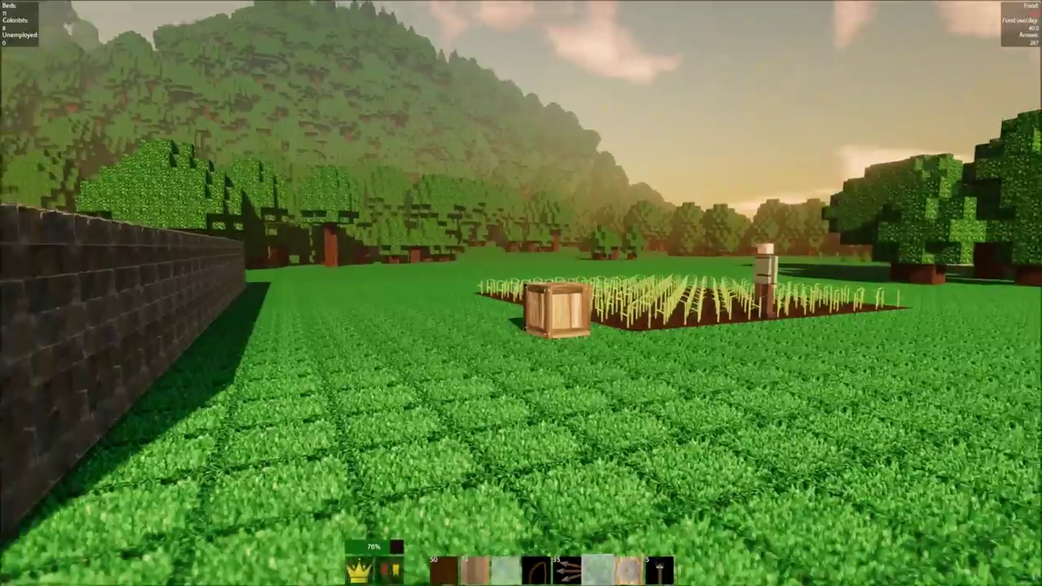
Step: Walk over to the stone stair structure and look down into the shaft
{"action": "key", "text": "w"}
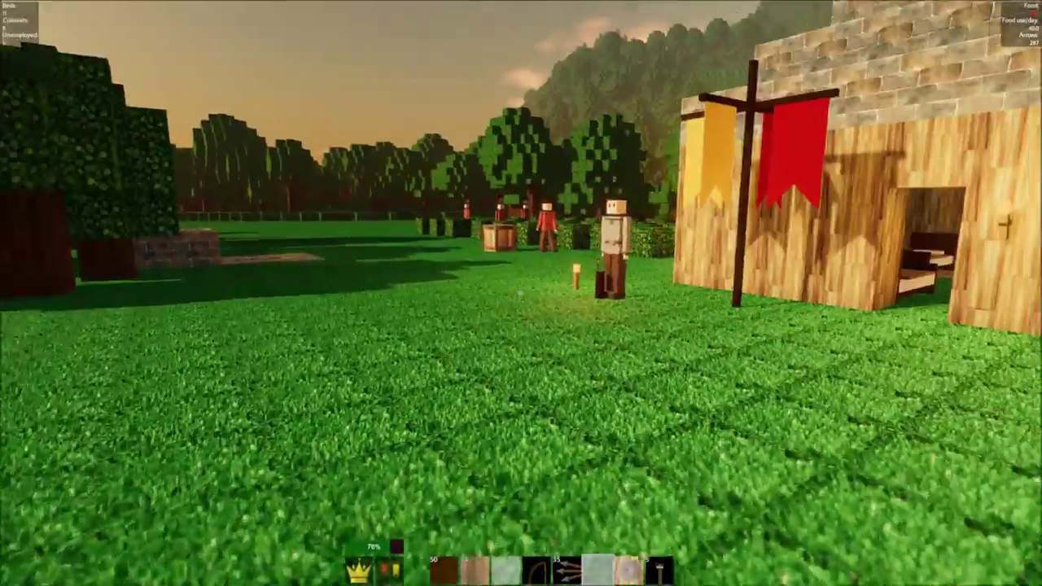
{"action": "key", "text": "w"}
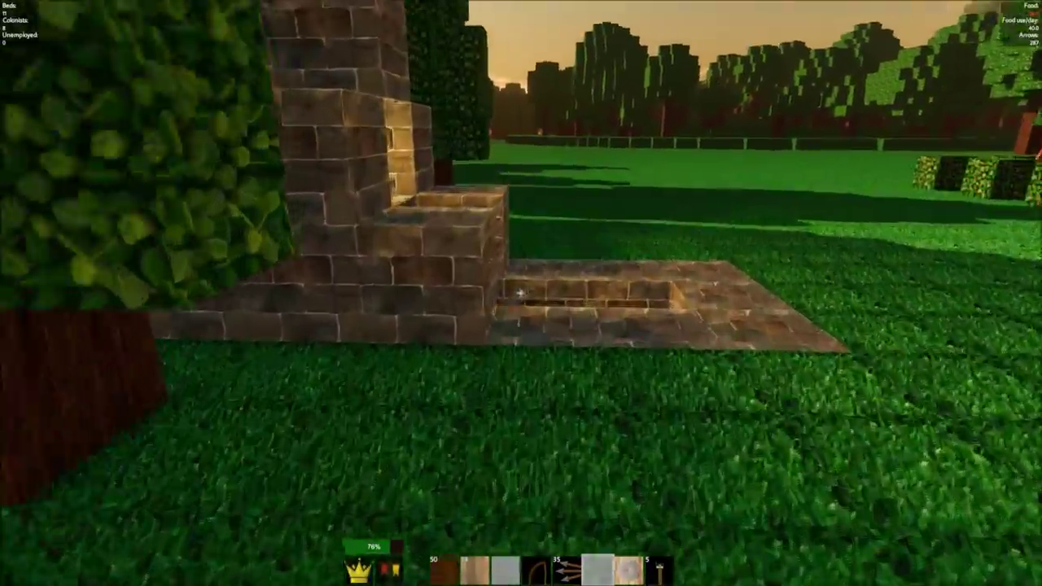
{"action": "key", "text": "w"}
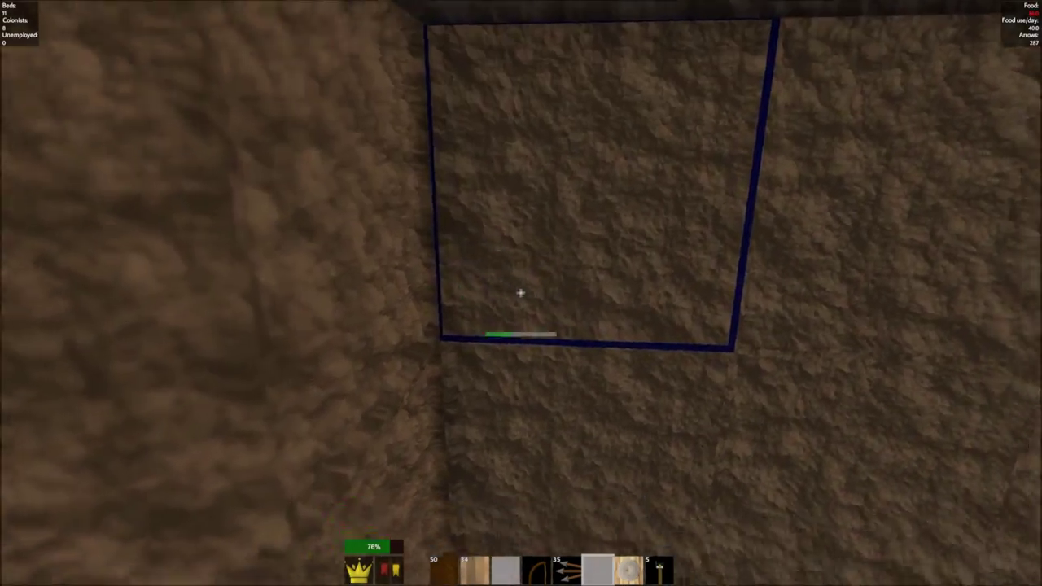
Step: Dig down through the dirt at the shaft bottom and start a tunnel into the wall
{"action": "left_click", "coordinate": [520, 292]}
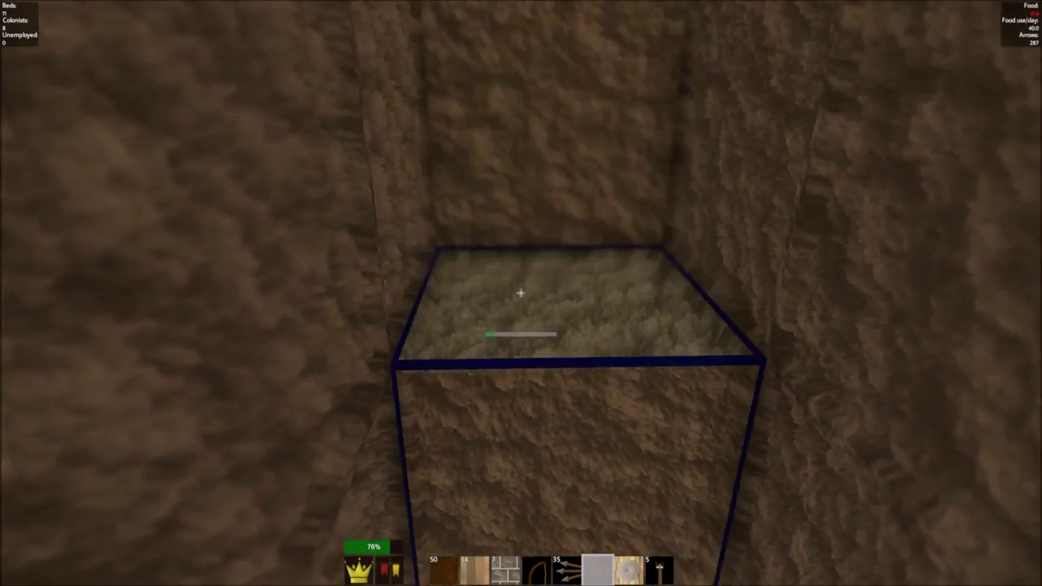
{"action": "left_click", "coordinate": [520, 292]}
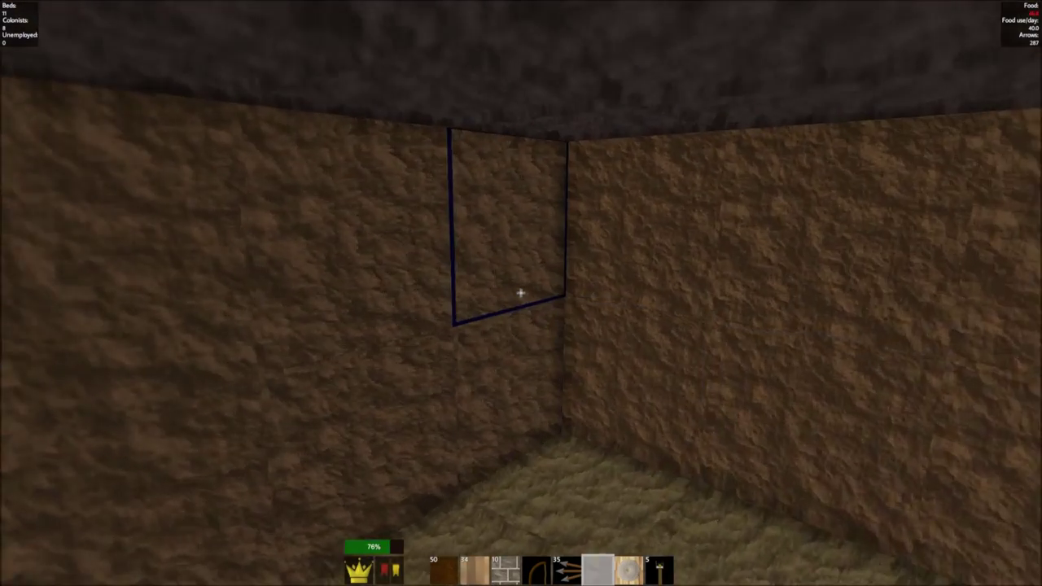
{"action": "left_click", "coordinate": [520, 293]}
{"action": "key", "text": "w"}
{"action": "left_click", "coordinate": [520, 292]}
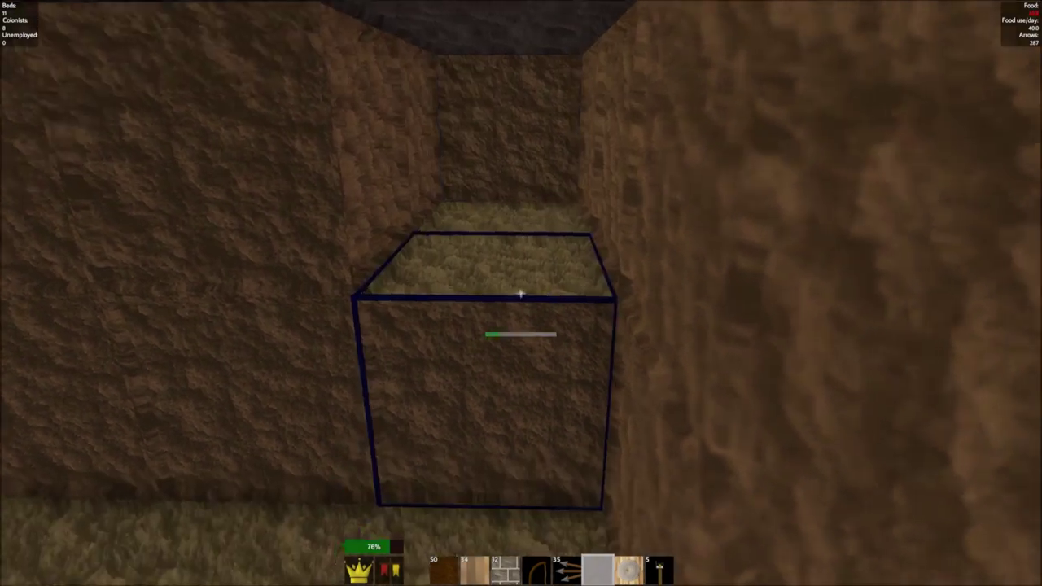
{"action": "left_click", "coordinate": [520, 292]}
{"action": "key", "text": "w"}
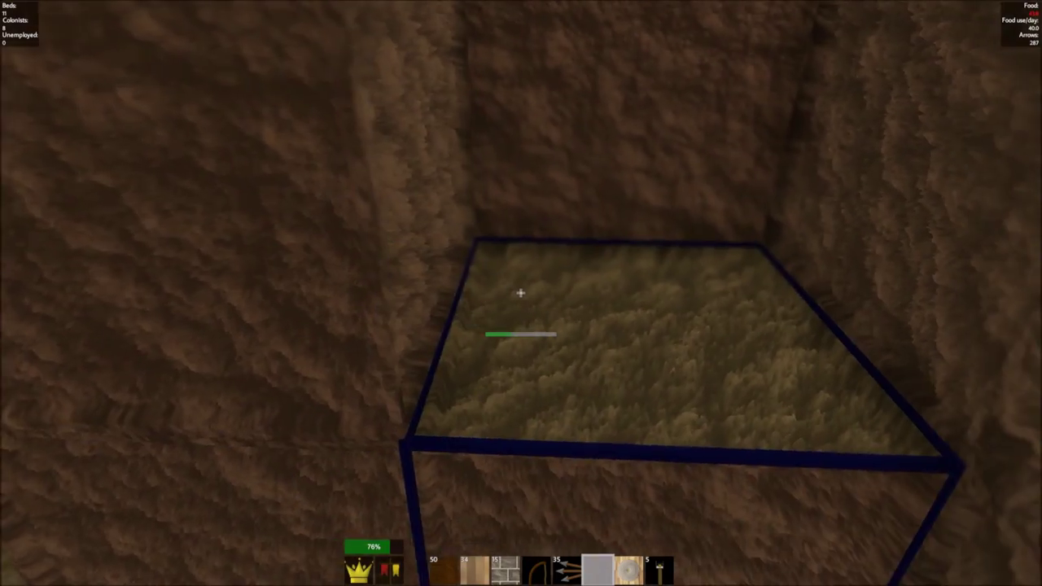
Step: Extend the tunnel, mining wall and floor dirt blocks to widen the chamber
{"action": "key", "text": "w"}
{"action": "left_click", "coordinate": [520, 292]}
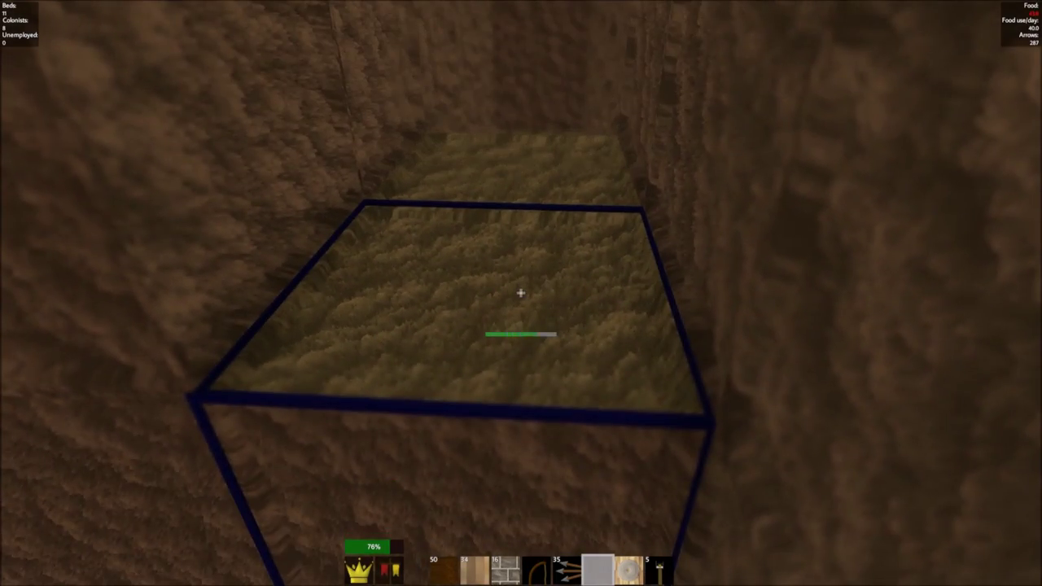
{"action": "left_click", "coordinate": [520, 292]}
{"action": "key", "text": "w"}
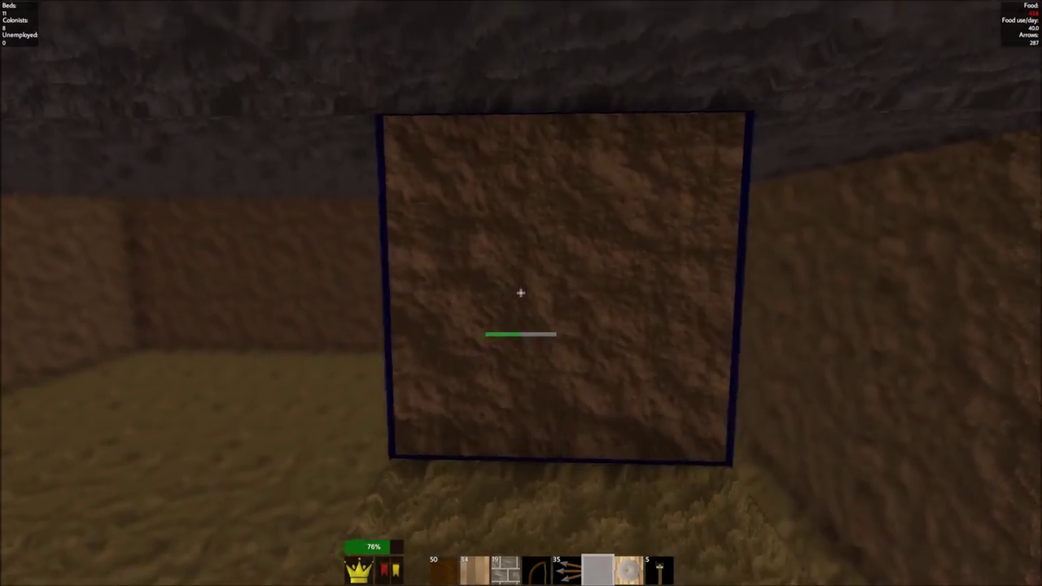
{"action": "left_click", "coordinate": [520, 292]}
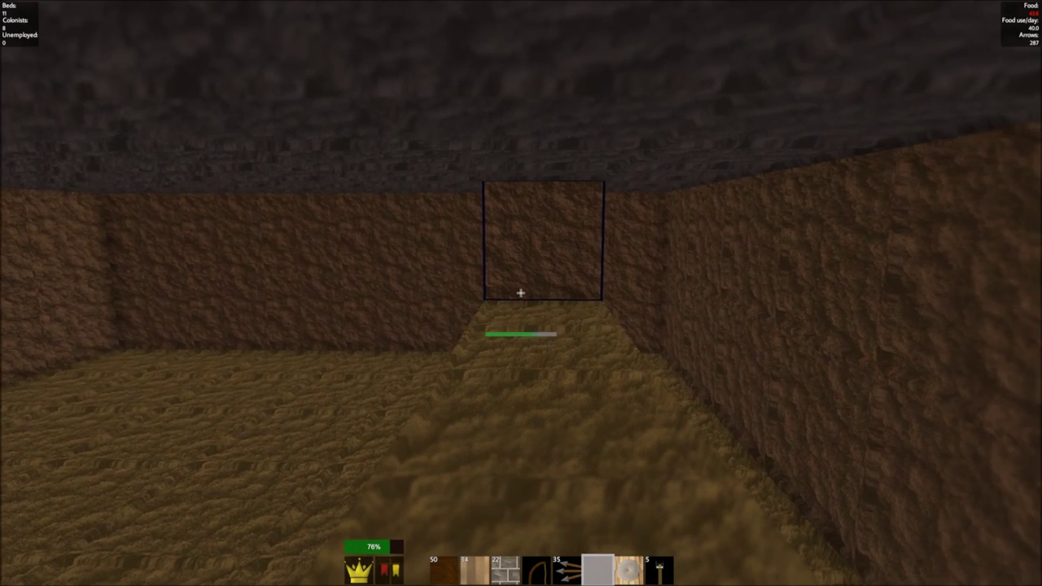
{"action": "left_click", "coordinate": [520, 292]}
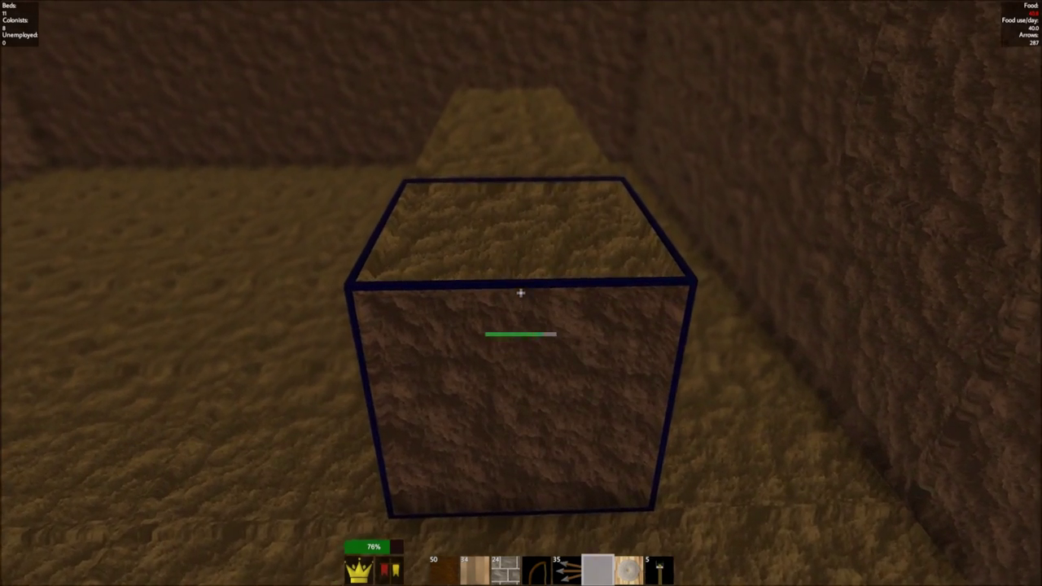
{"action": "key", "text": "s"}
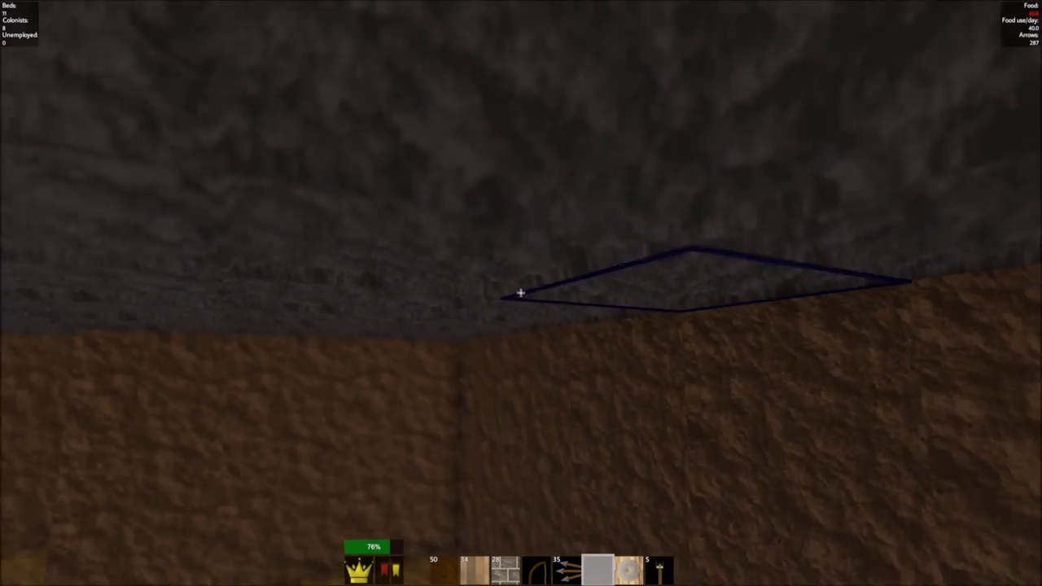
Step: Mine ceiling, wall and lower dirt blocks to widen the room into a flat-floored chamber
{"action": "left_click", "coordinate": [520, 293]}
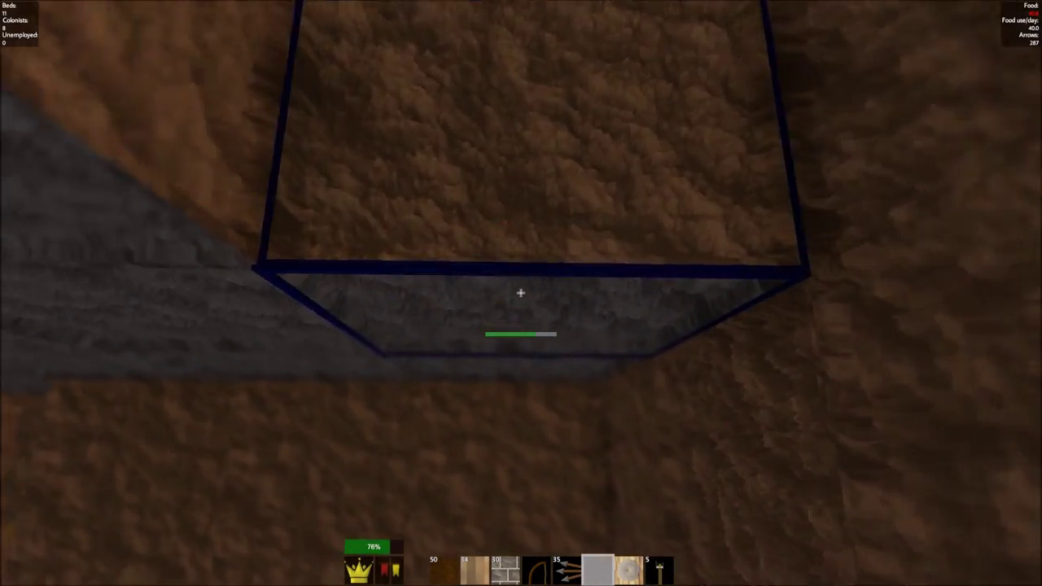
{"action": "left_click", "coordinate": [520, 292]}
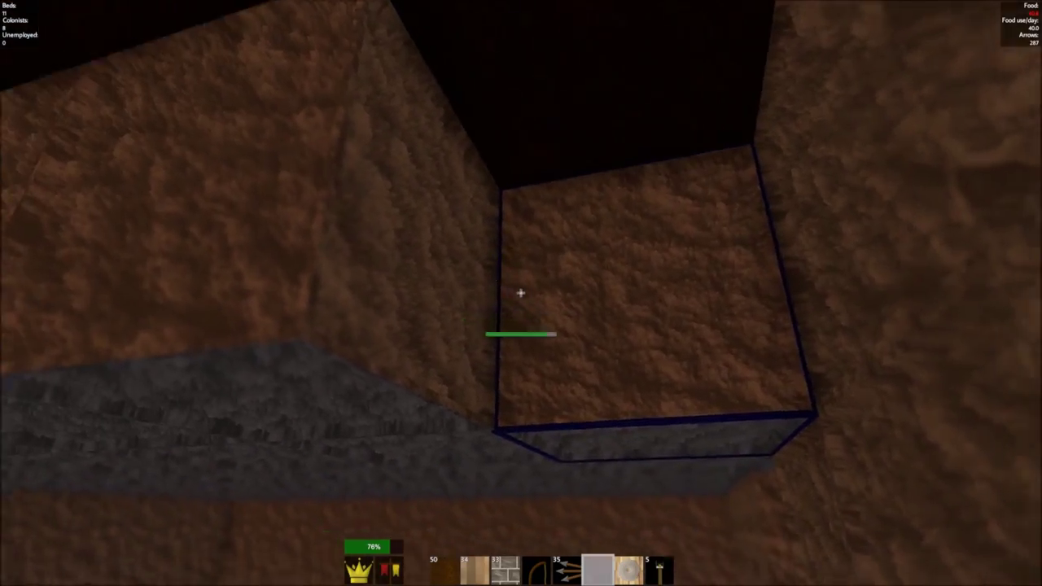
{"action": "left_click", "coordinate": [520, 292]}
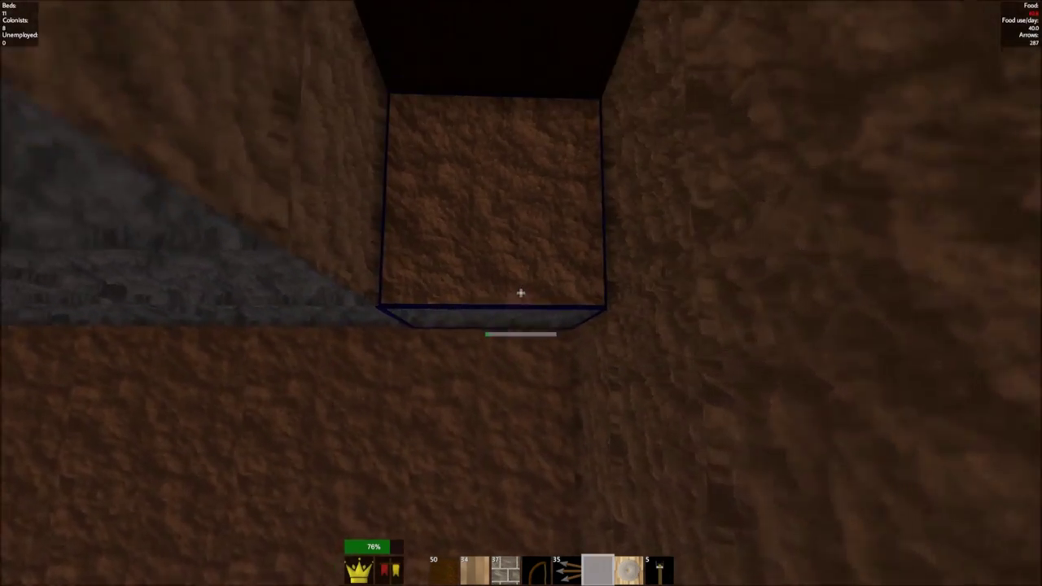
{"action": "left_click", "coordinate": [520, 292]}
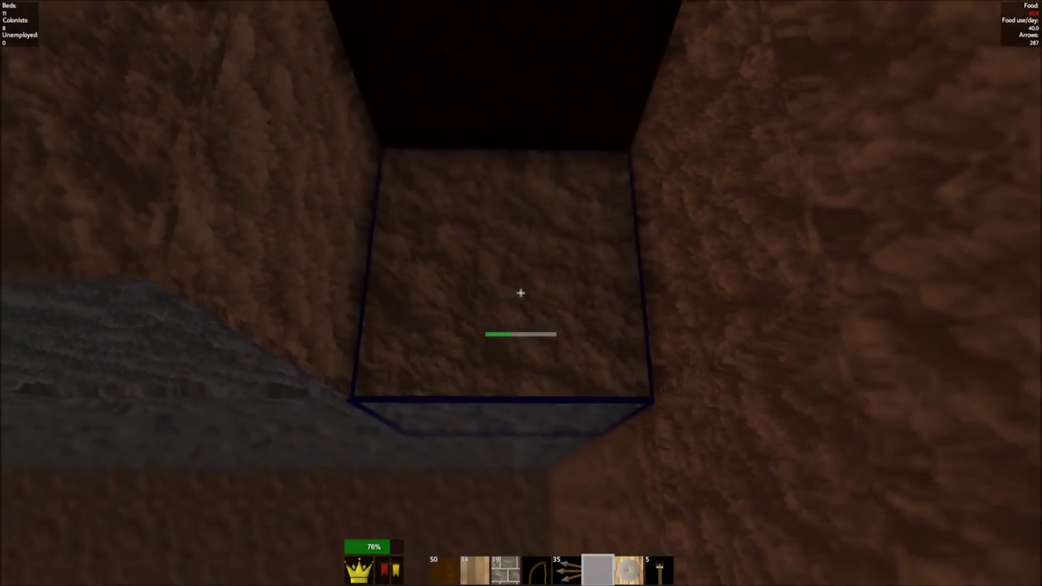
{"action": "left_click", "coordinate": [520, 292]}
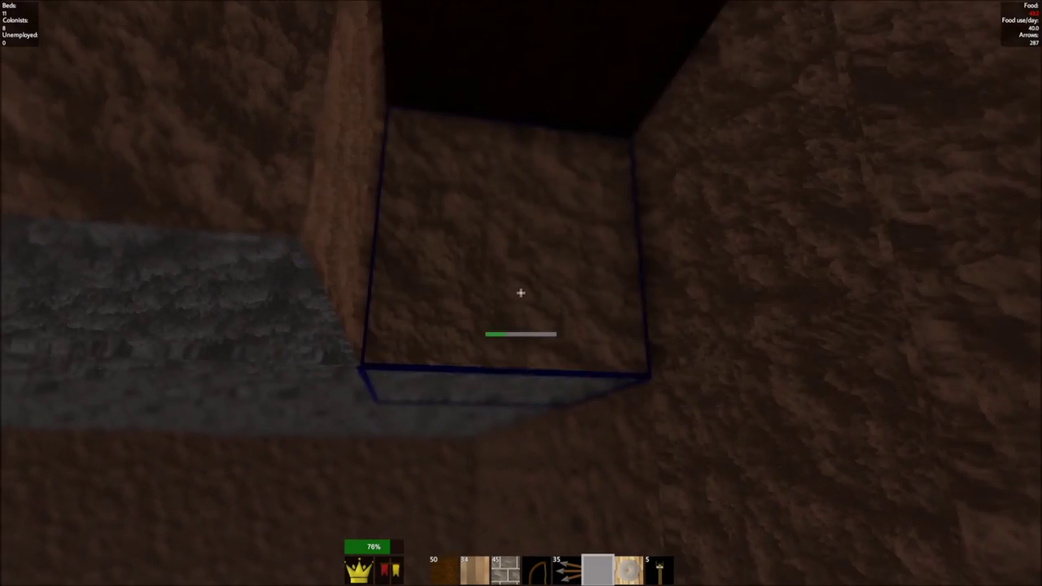
{"action": "left_click", "coordinate": [520, 292]}
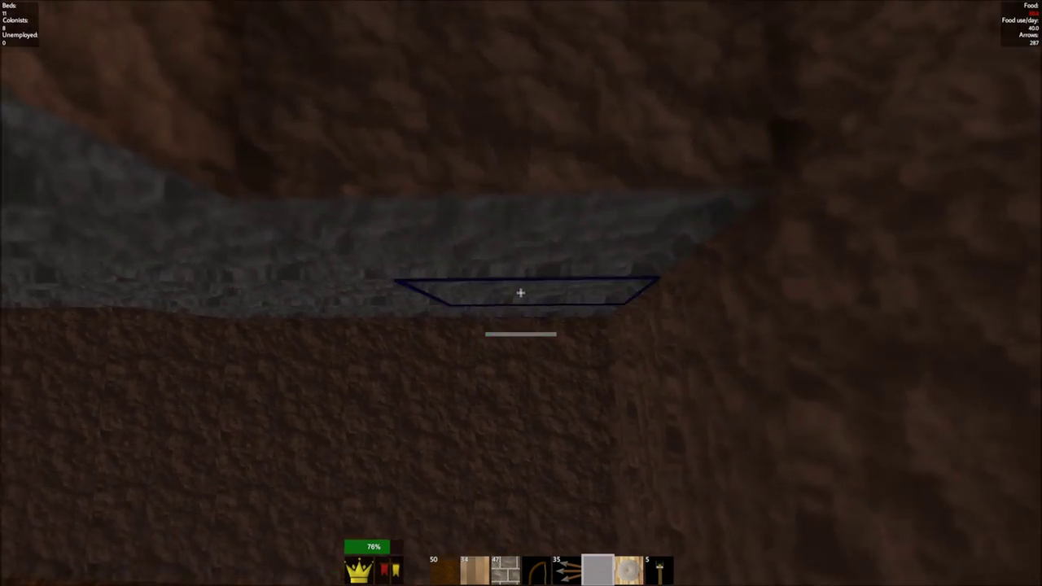
{"action": "left_click", "coordinate": [520, 292]}
{"action": "key", "text": "w"}
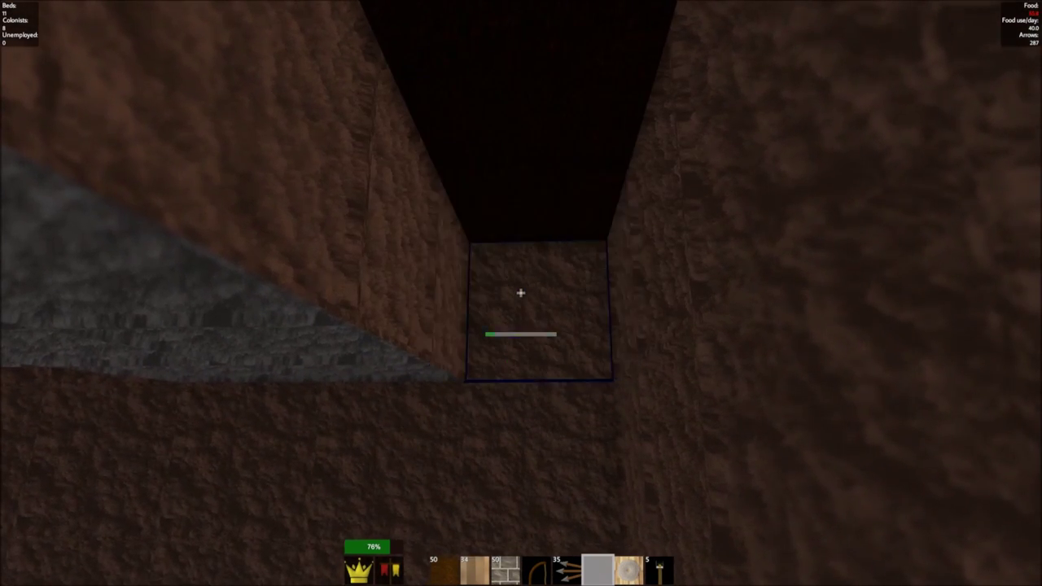
{"action": "left_click", "coordinate": [520, 292]}
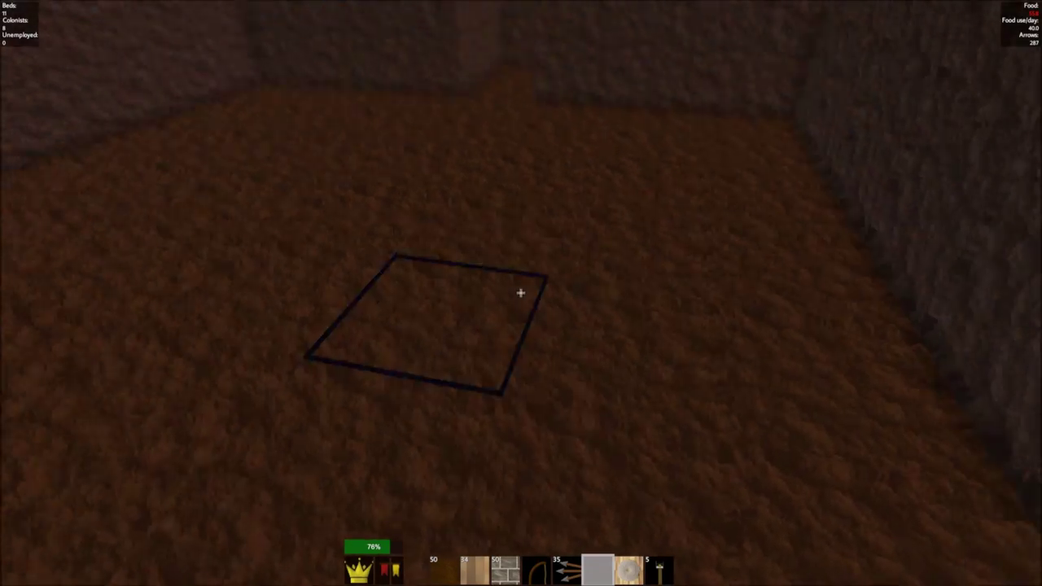
Step: Mine the tunnel and overhead dirt blocks, then the room's stone blocks
{"action": "left_click", "coordinate": [519, 292]}
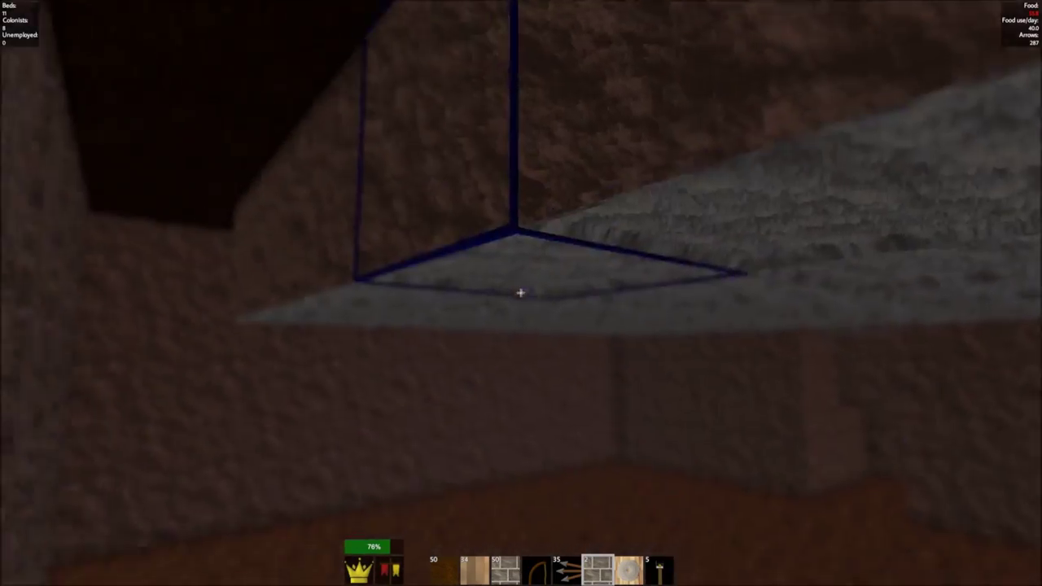
{"action": "left_click", "coordinate": [520, 292]}
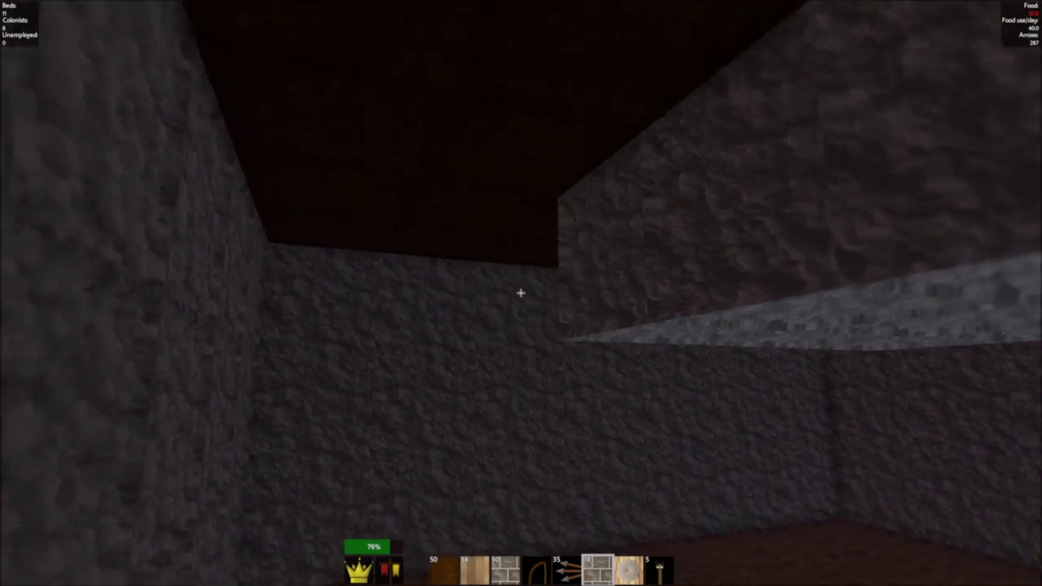
{"action": "left_click", "coordinate": [521, 293]}
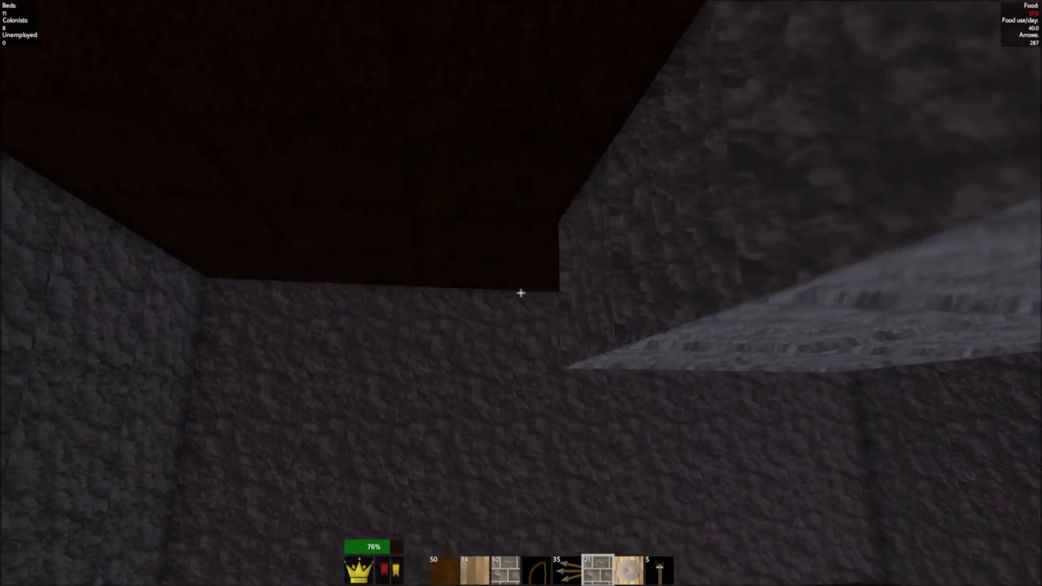
{"action": "left_click", "coordinate": [521, 293]}
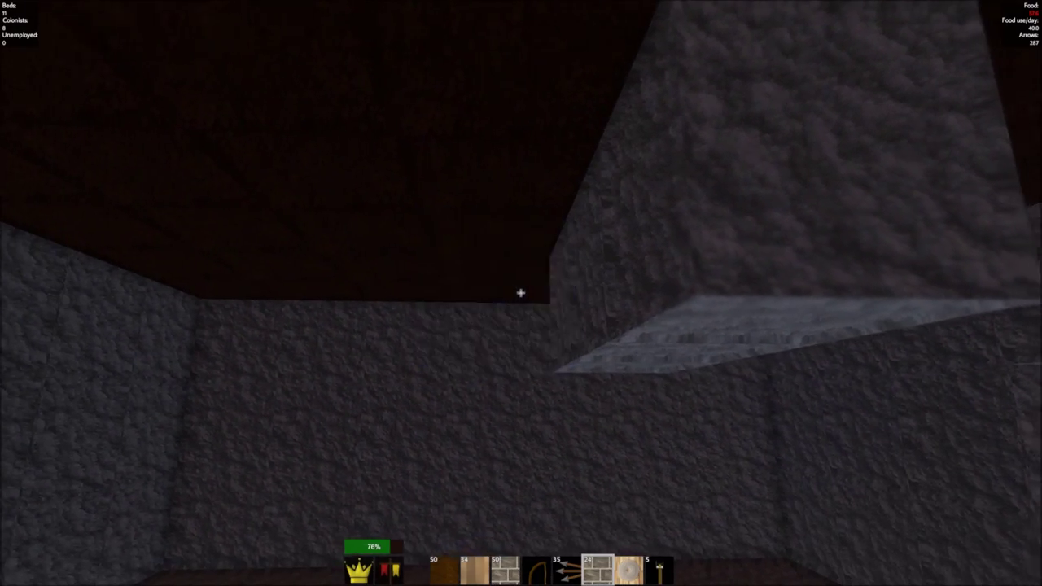
{"action": "left_click", "coordinate": [521, 293]}
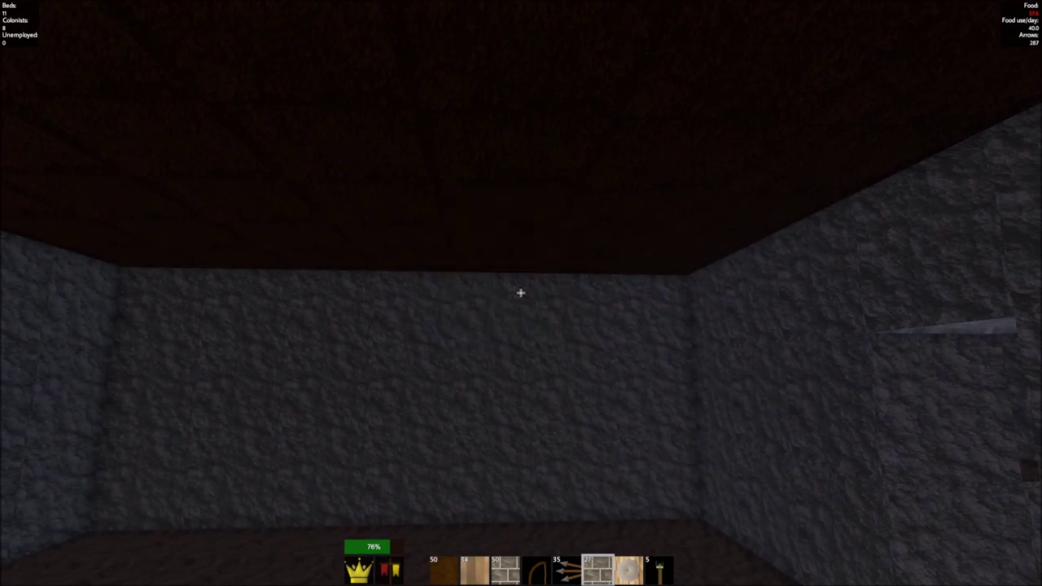
{"action": "scroll", "coordinate": [520, 293], "scroll_direction": "down", "scroll_amount": 2}
Step: Mount a lit torch on the wall and climb the stone stairway onto the grass
{"action": "right_click", "coordinate": [521, 293]}
{"action": "key", "text": "w"}
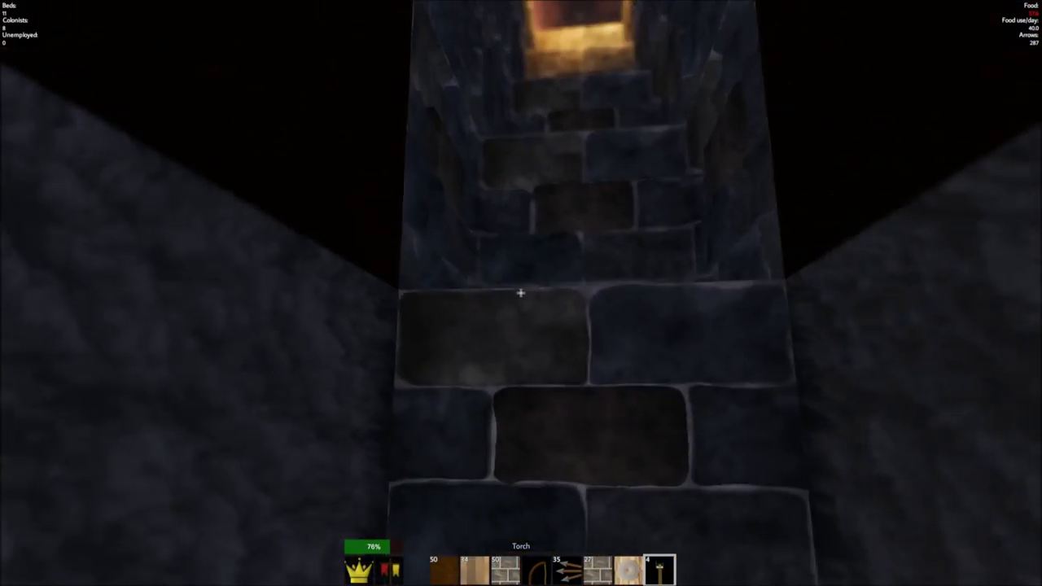
{"action": "key", "text": "w"}
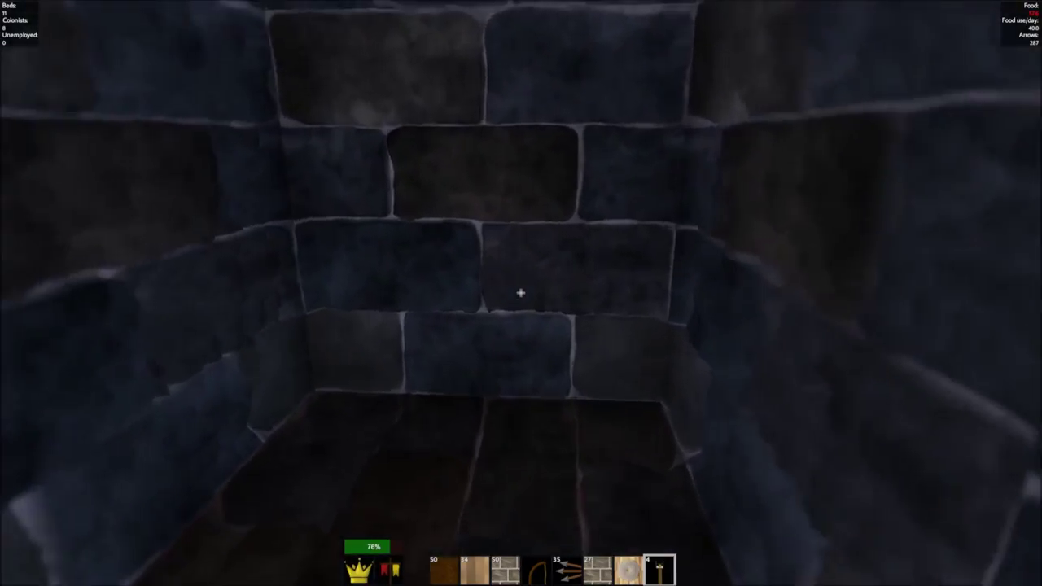
{"action": "key", "text": "w"}
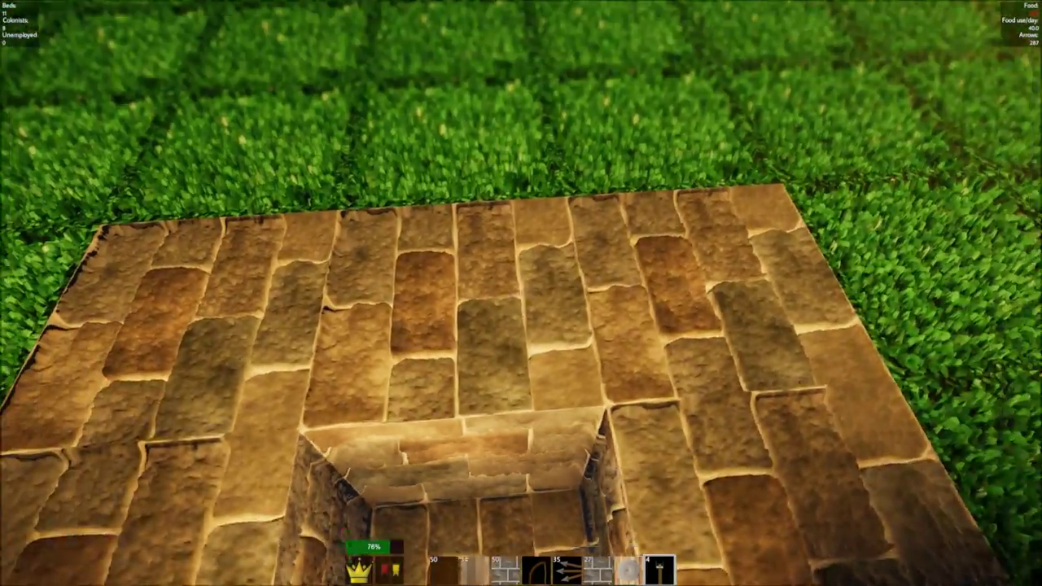
Step: Turn toward the lit house and walk past its banner toward the stone wall
{"action": "key", "text": "2"}
{"action": "key", "text": "w"}
{"action": "scroll", "coordinate": [521, 293], "scroll_direction": "up", "scroll_amount": 1}
{"action": "scroll", "coordinate": [521, 293], "scroll_direction": "up", "scroll_amount": 2}
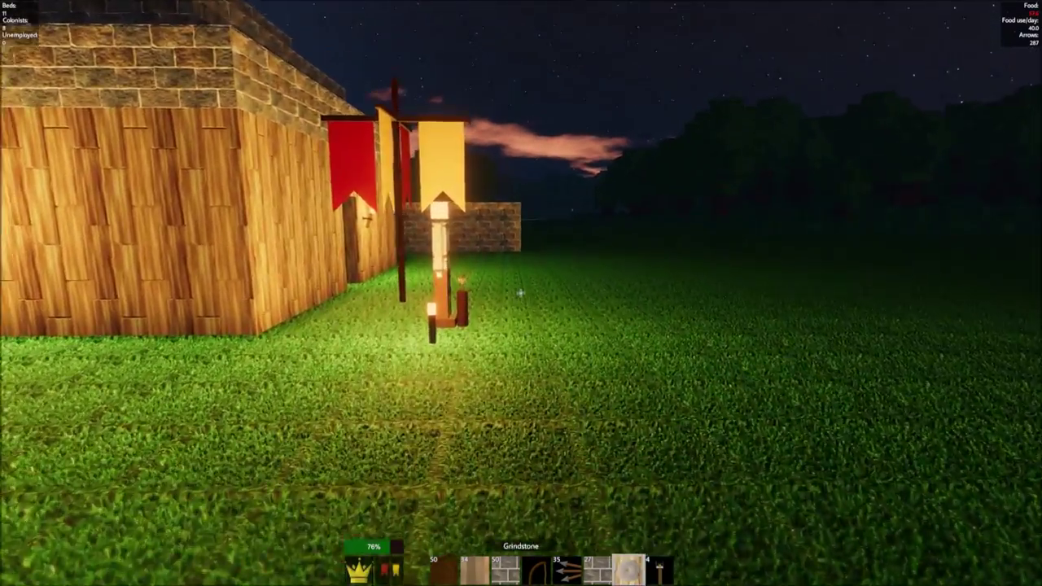
{"action": "key", "text": "w"}
{"action": "scroll", "coordinate": [521, 293], "scroll_direction": "down", "scroll_amount": 1}
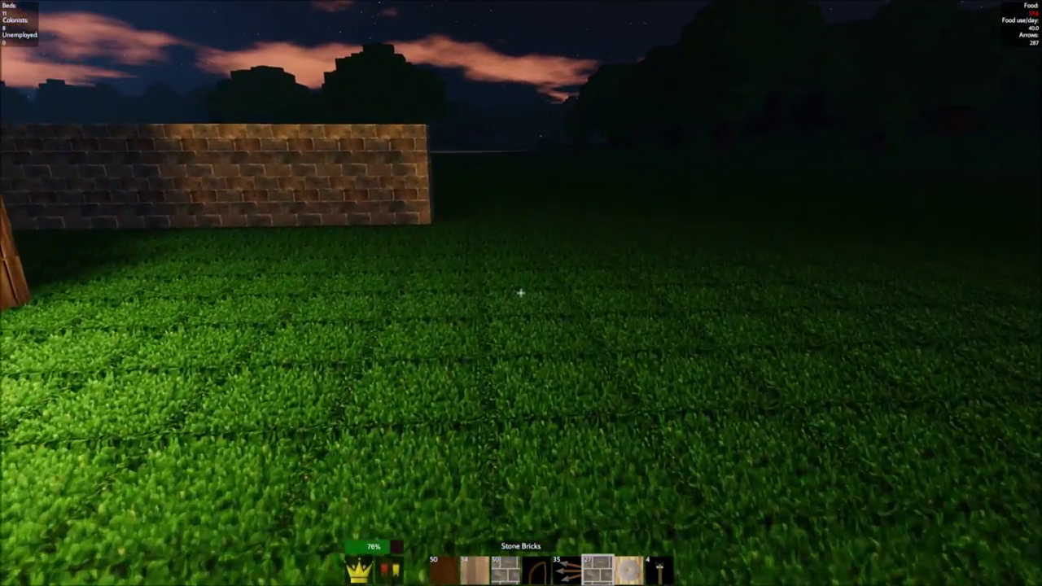
Step: Place a row of stone brick blocks on the grass beside the wall's corner
{"action": "key", "text": "w"}
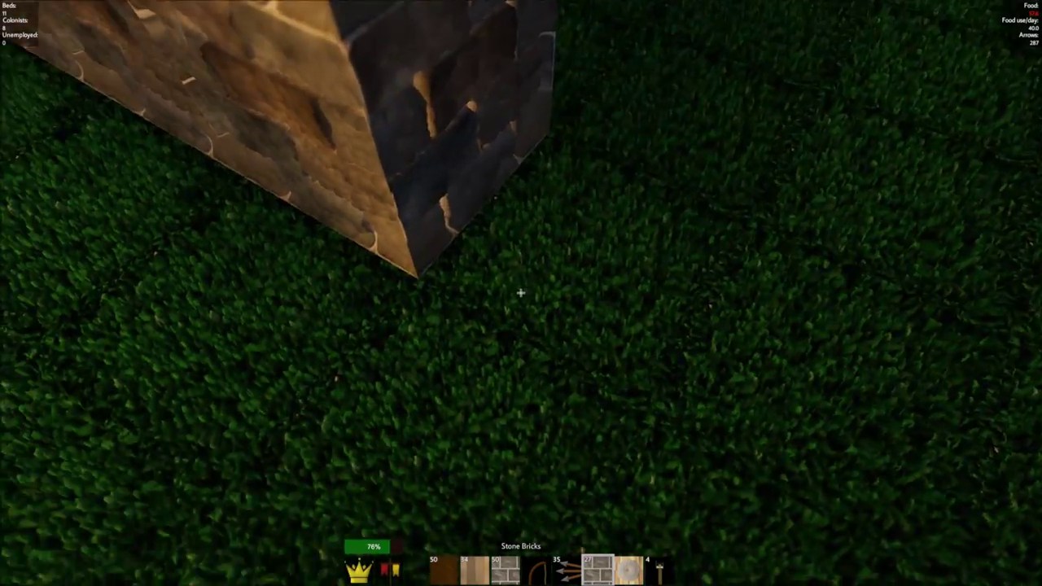
{"action": "right_click", "coordinate": [521, 293]}
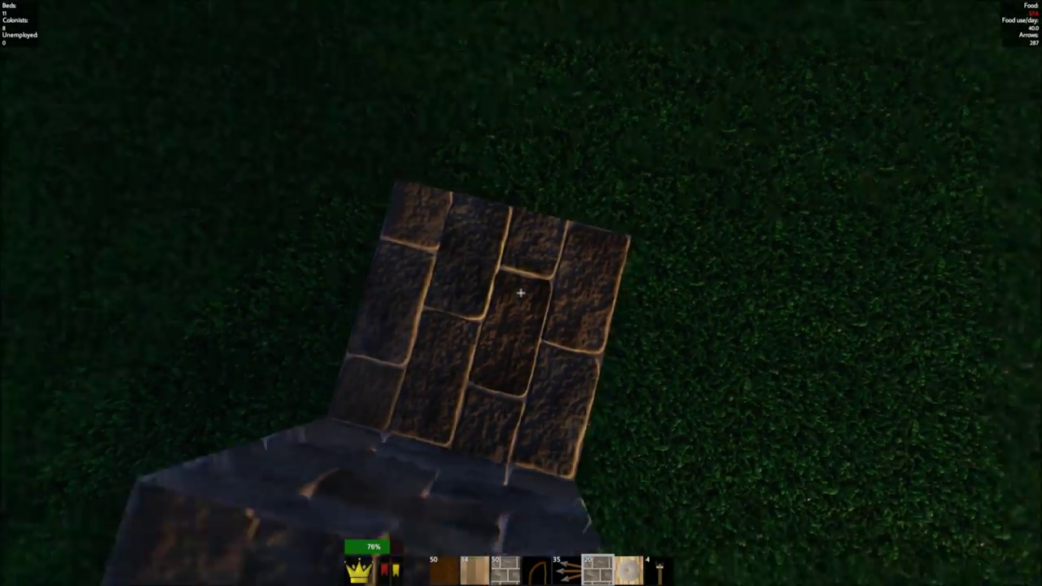
{"action": "key", "text": "w"}
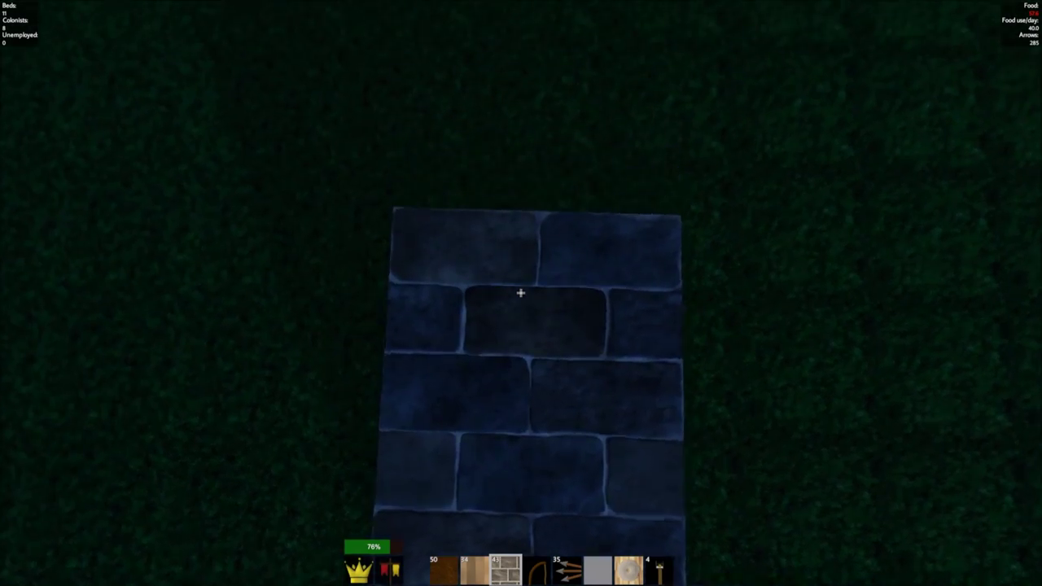
{"action": "right_click", "coordinate": [520, 292]}
{"action": "right_click", "coordinate": [520, 292]}
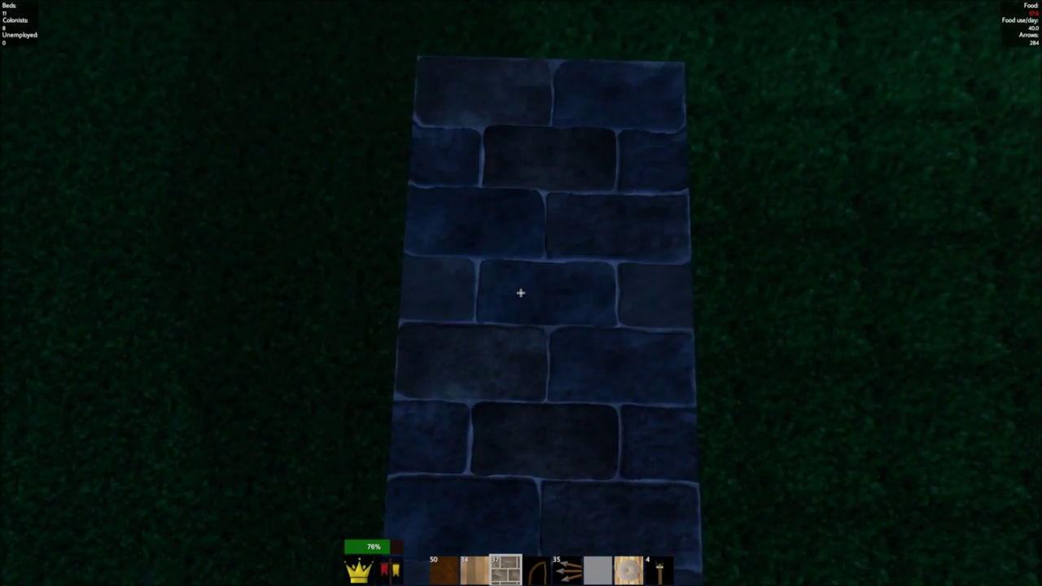
{"action": "right_click", "coordinate": [521, 292]}
{"action": "right_click", "coordinate": [521, 292]}
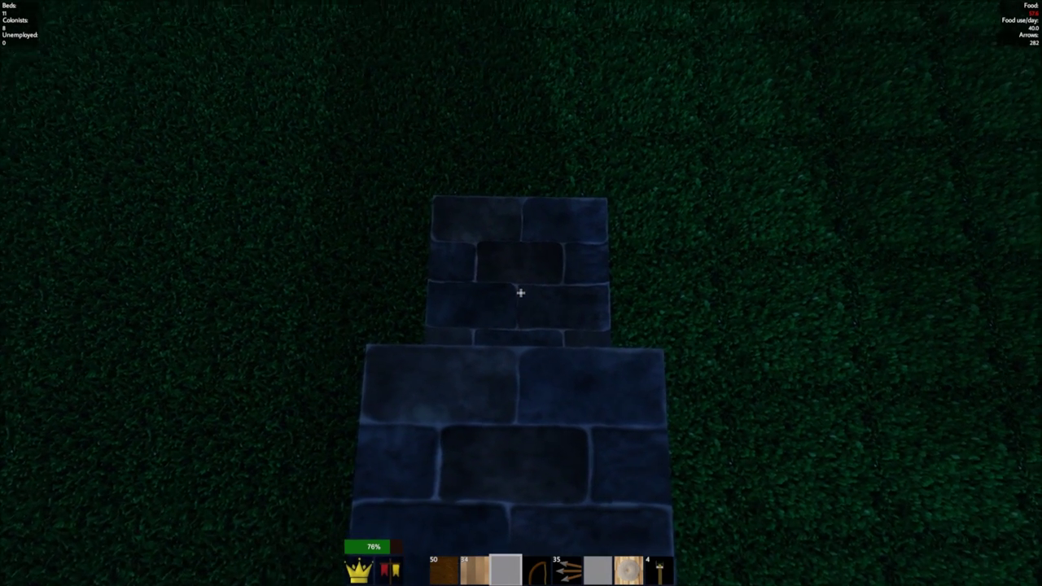
{"action": "key", "text": "e"}
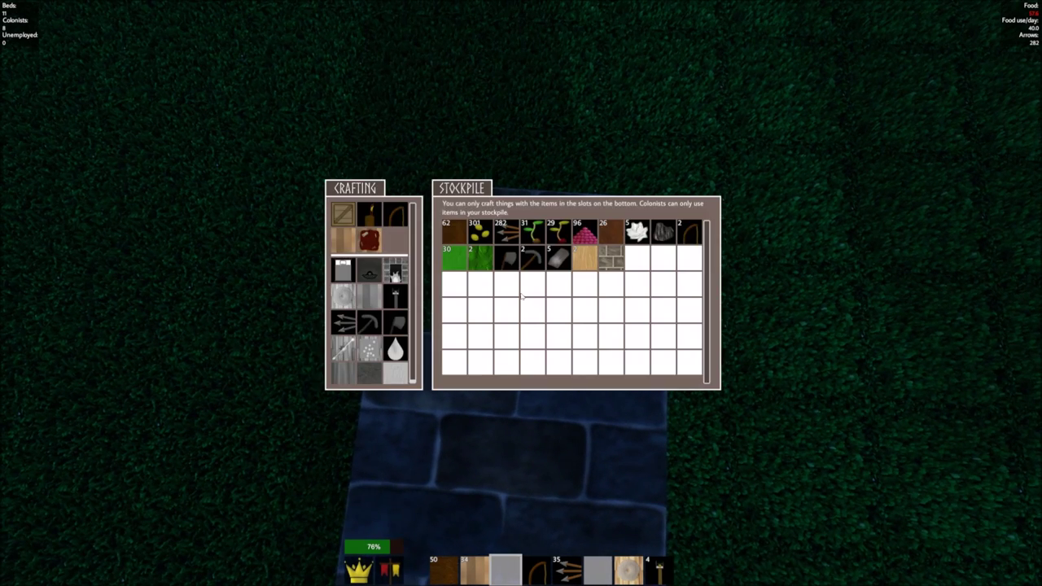
{"action": "key", "text": "e"}
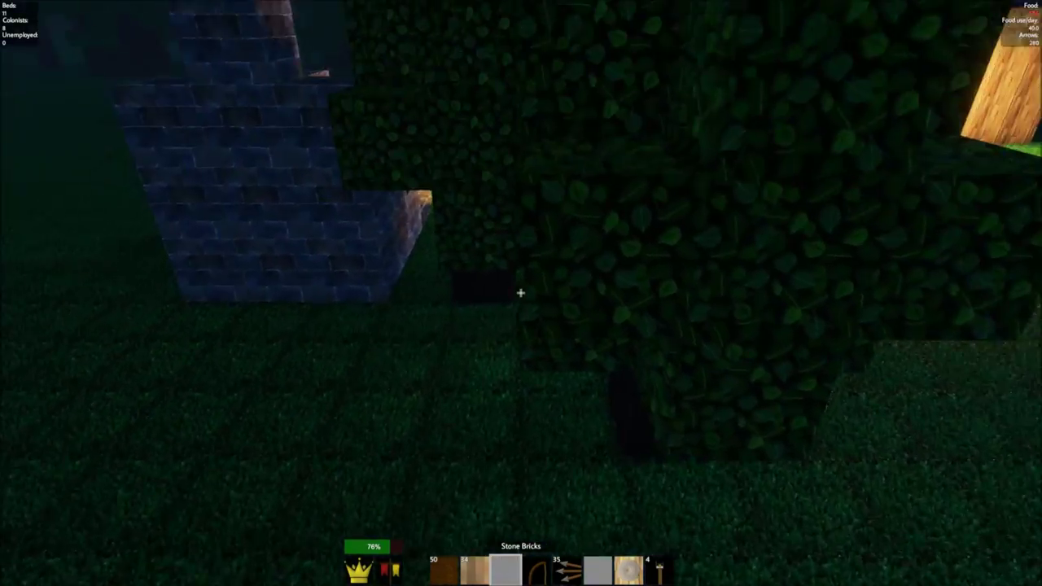
{"action": "key", "text": "w"}
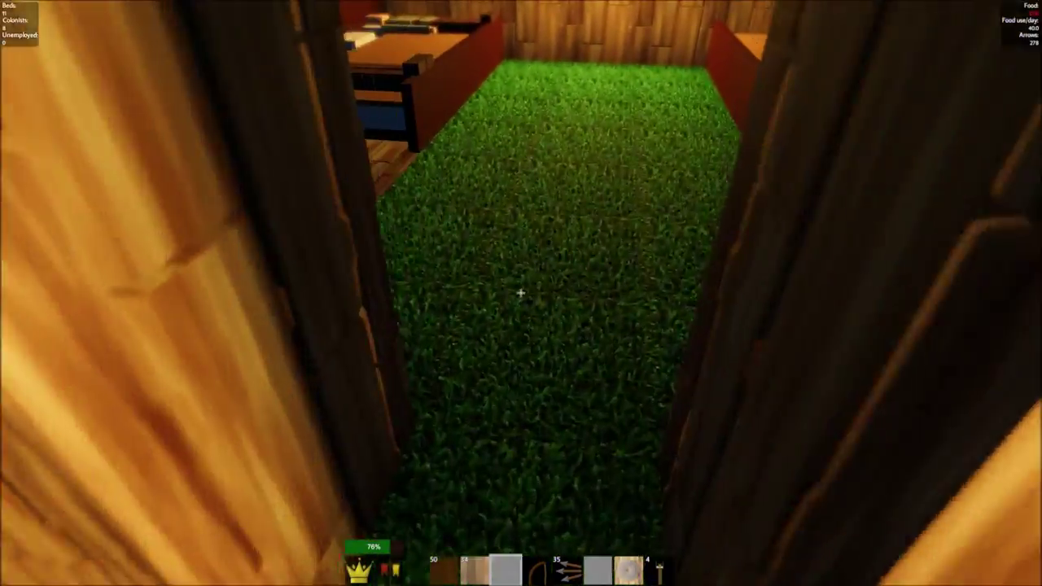
Step: Dig out five grass blocks along the corridor between the beds
{"action": "left_click", "coordinate": [520, 292]}
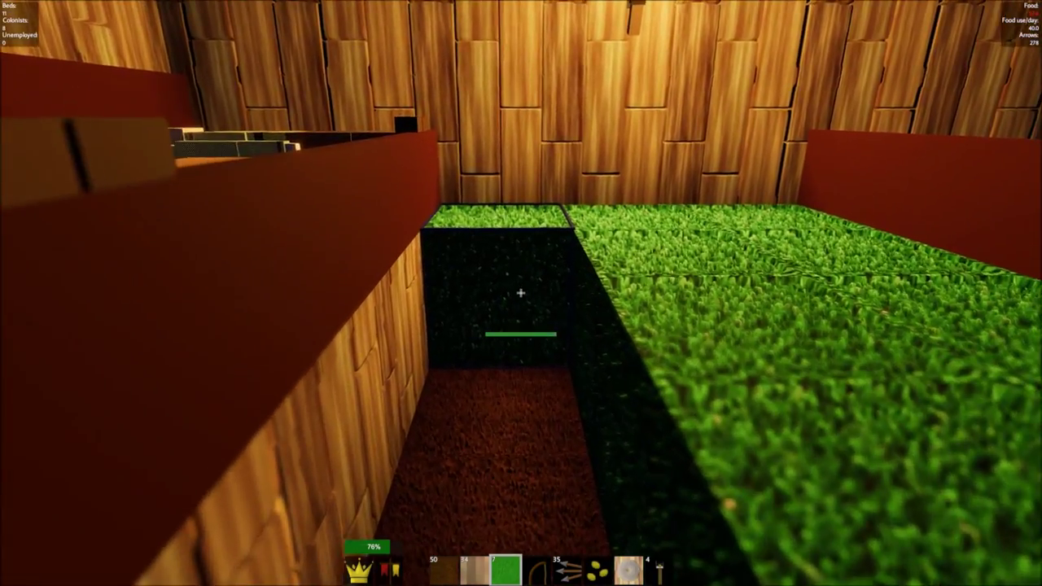
{"action": "left_click", "coordinate": [520, 292]}
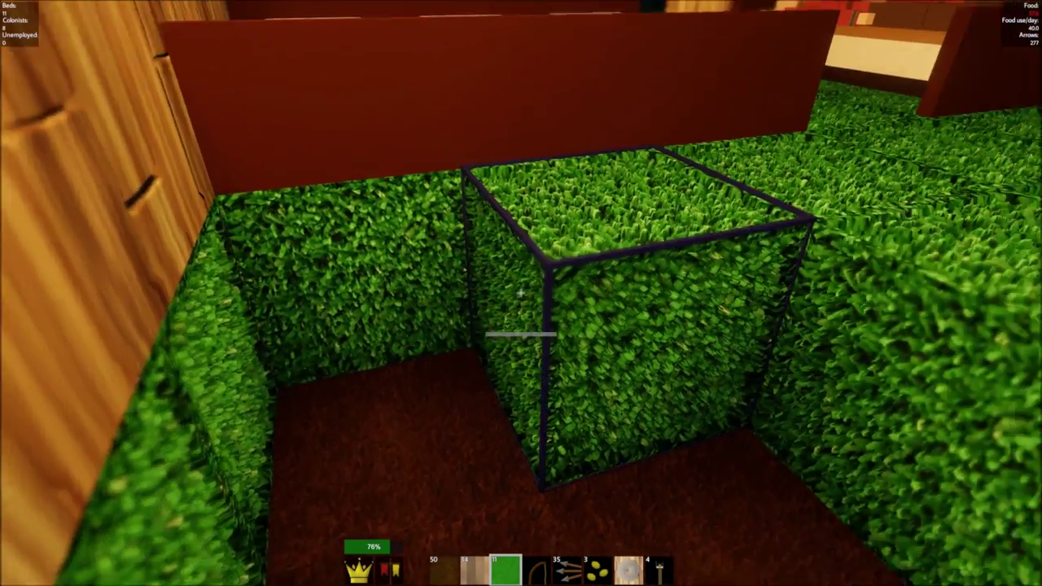
{"action": "left_click", "coordinate": [520, 293]}
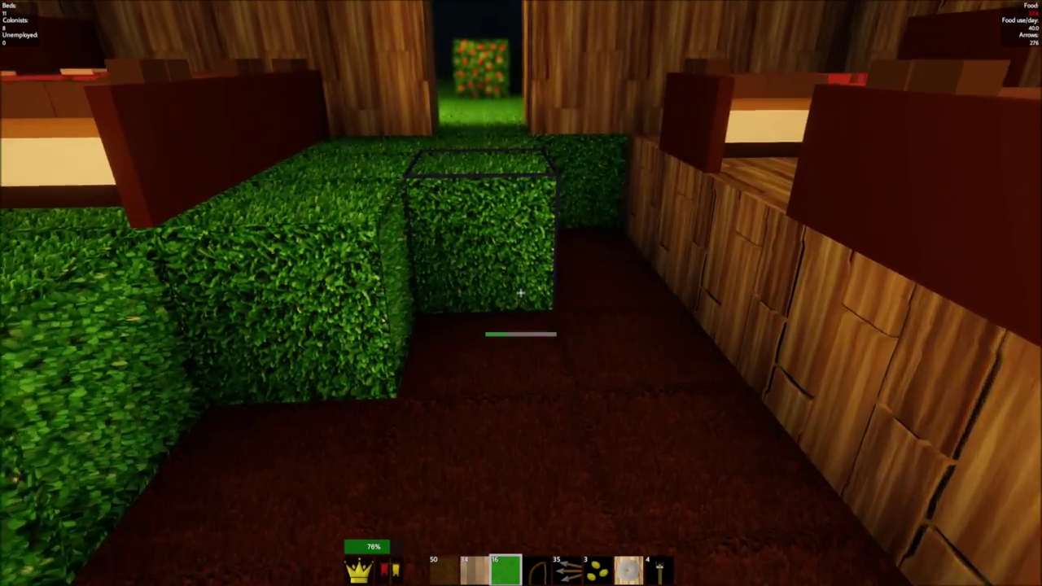
{"action": "left_click", "coordinate": [520, 292]}
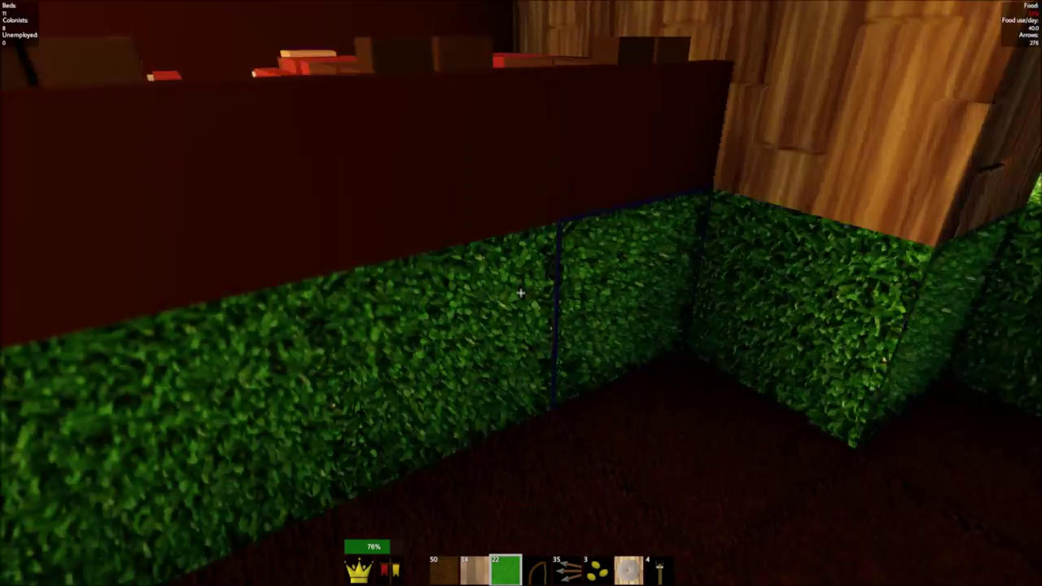
{"action": "left_click", "coordinate": [520, 292]}
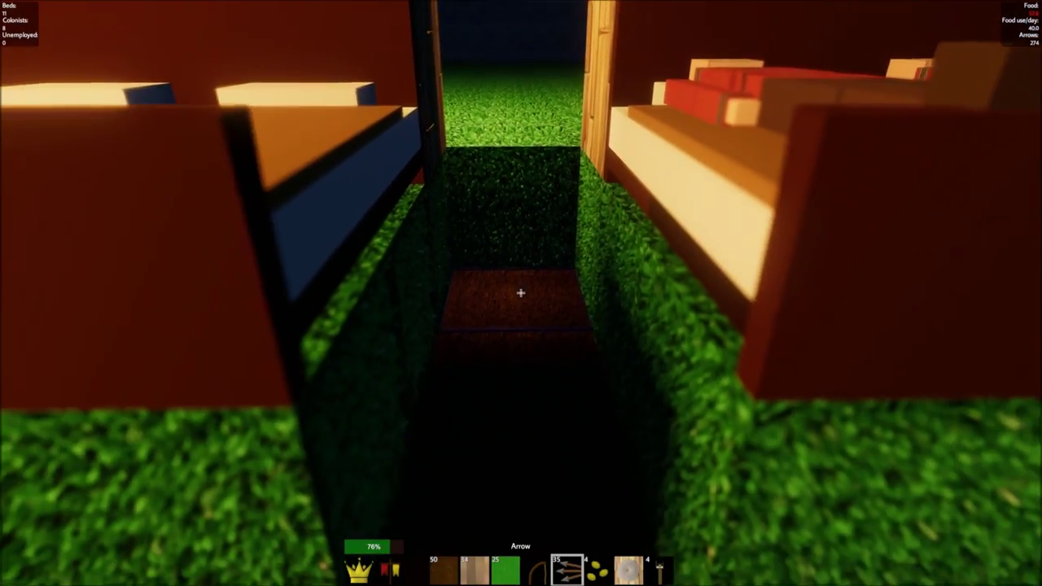
Step: Fill the dug corridor floor with five plank blocks from hotbar slot 4
{"action": "key", "text": "4"}
{"action": "right_click", "coordinate": [520, 292]}
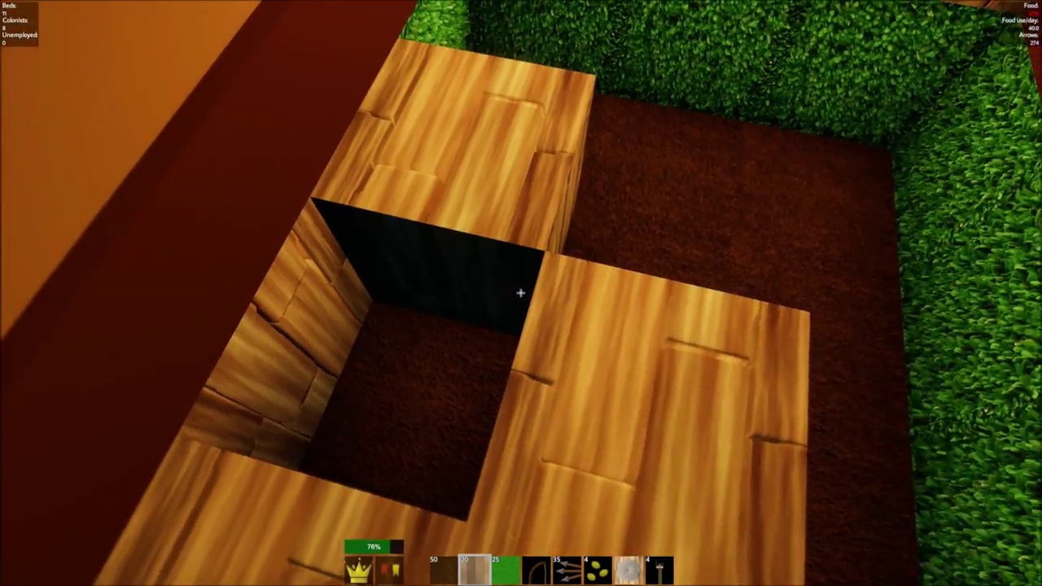
{"action": "right_click", "coordinate": [520, 292]}
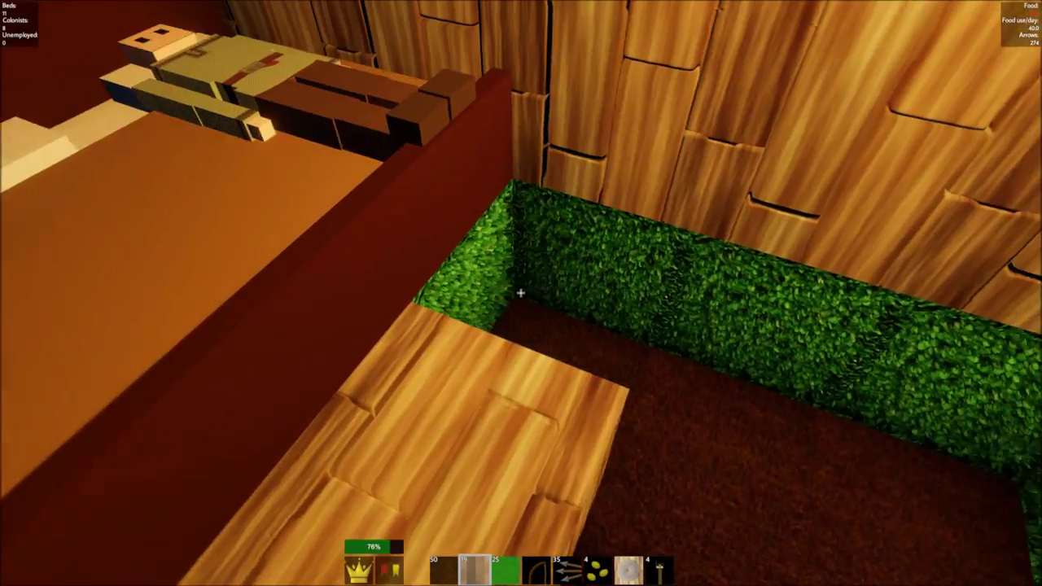
{"action": "right_click", "coordinate": [520, 292]}
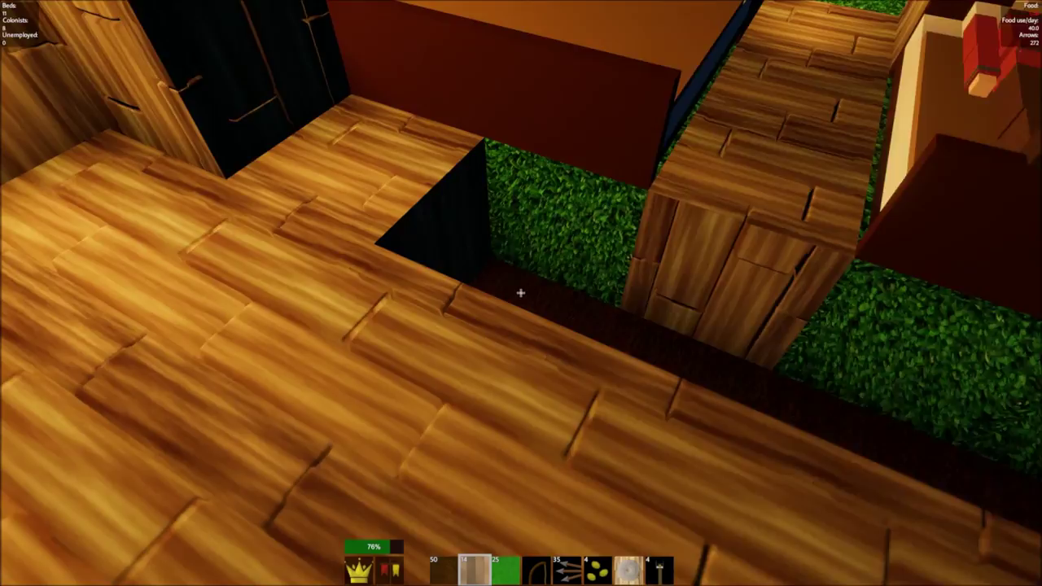
{"action": "right_click", "coordinate": [520, 292]}
{"action": "right_click", "coordinate": [520, 293]}
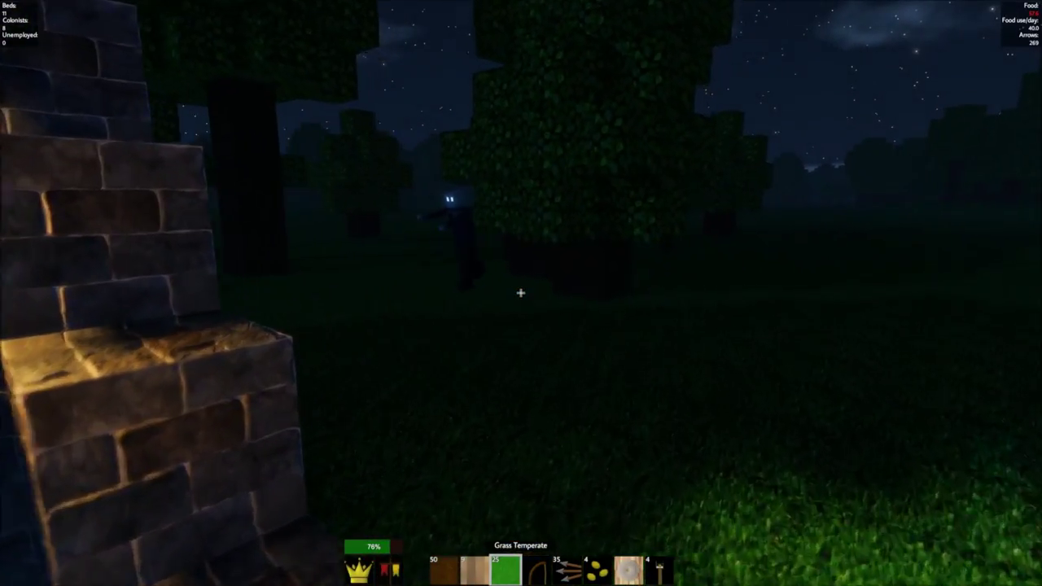
Step: Shoot an arrow from the bow at the zombie near the stone wall
{"action": "left_click", "coordinate": [520, 292]}
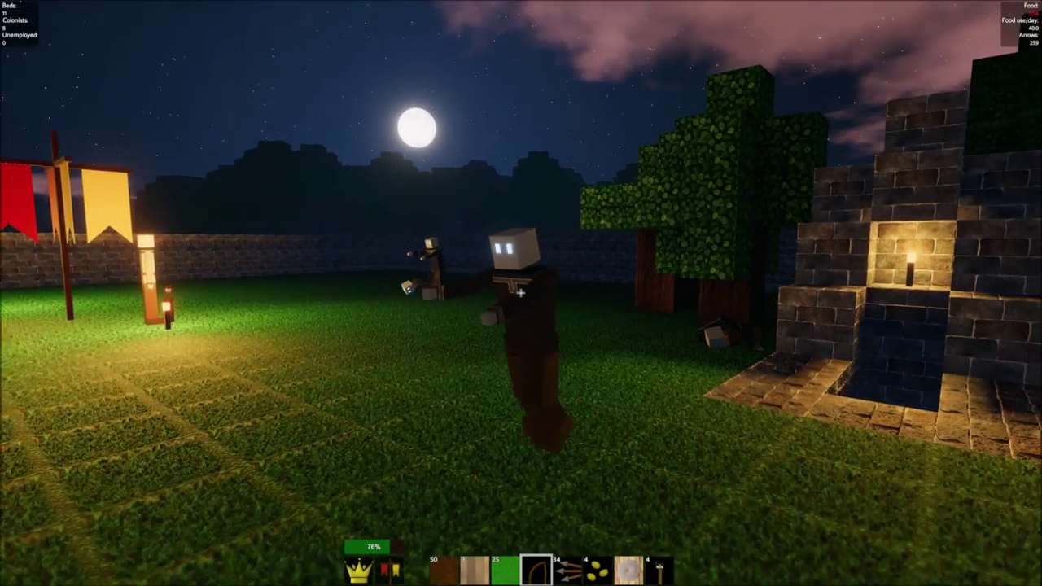
{"action": "left_click", "coordinate": [521, 293]}
{"action": "left_click", "coordinate": [521, 293]}
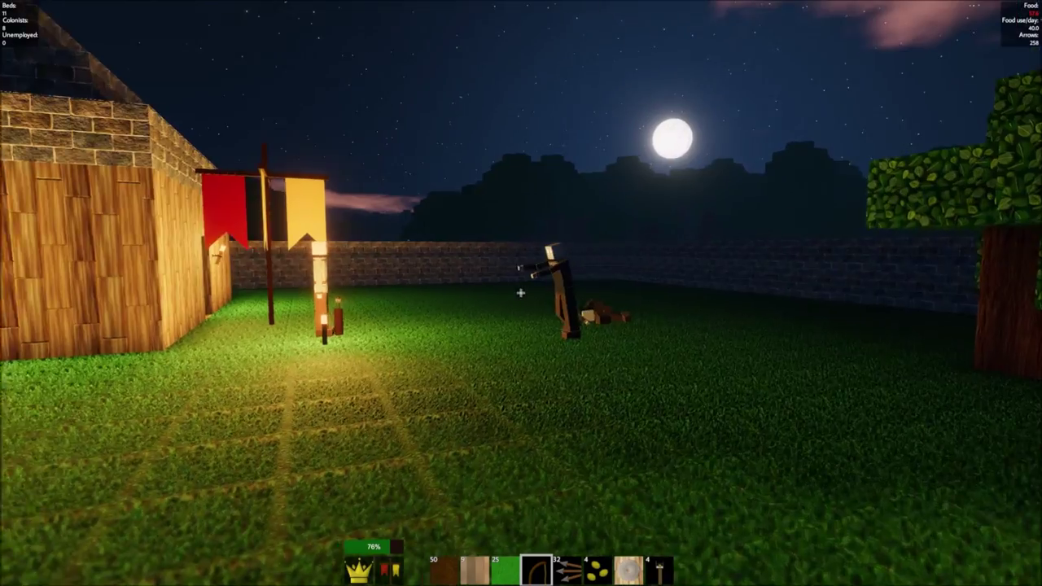
{"action": "key", "text": "w"}
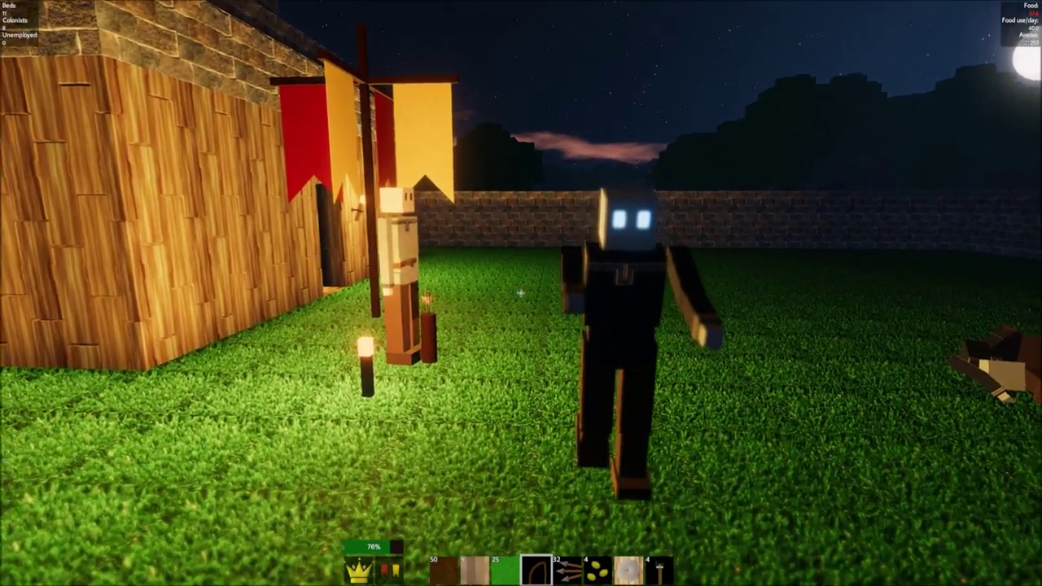
{"action": "left_click", "coordinate": [521, 293]}
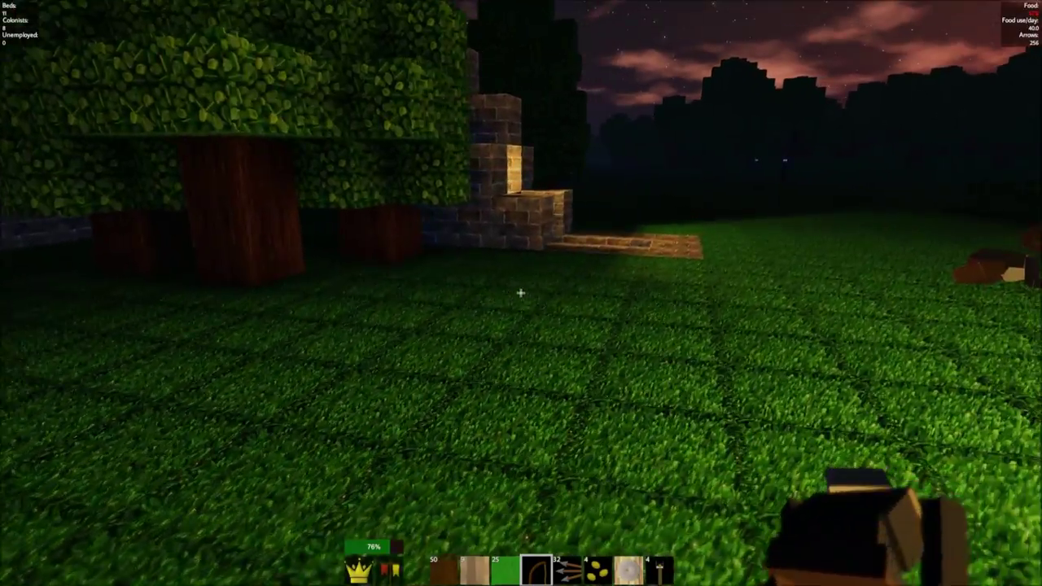
{"action": "key", "text": "w"}
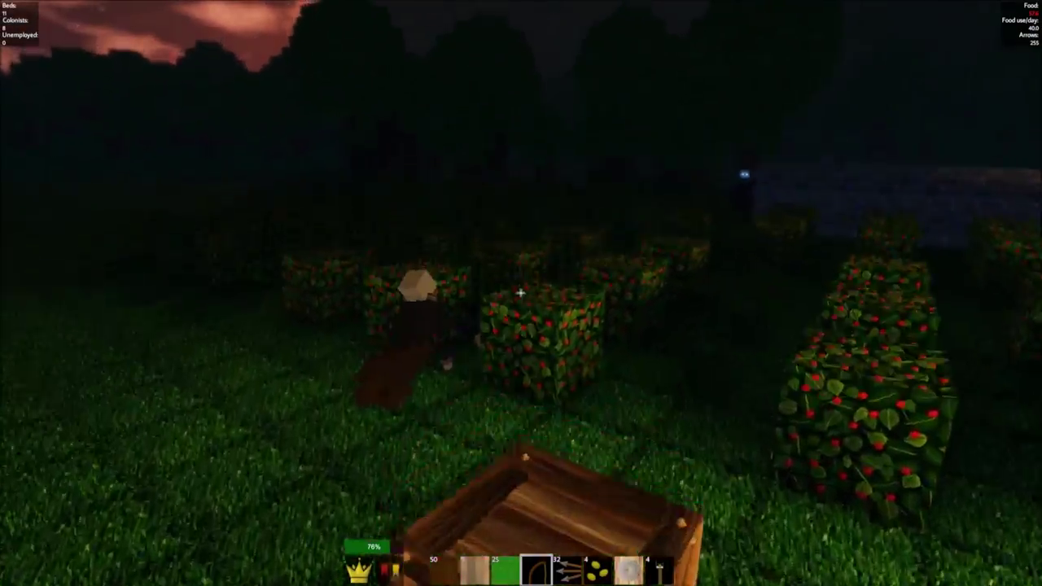
{"action": "key", "text": "w"}
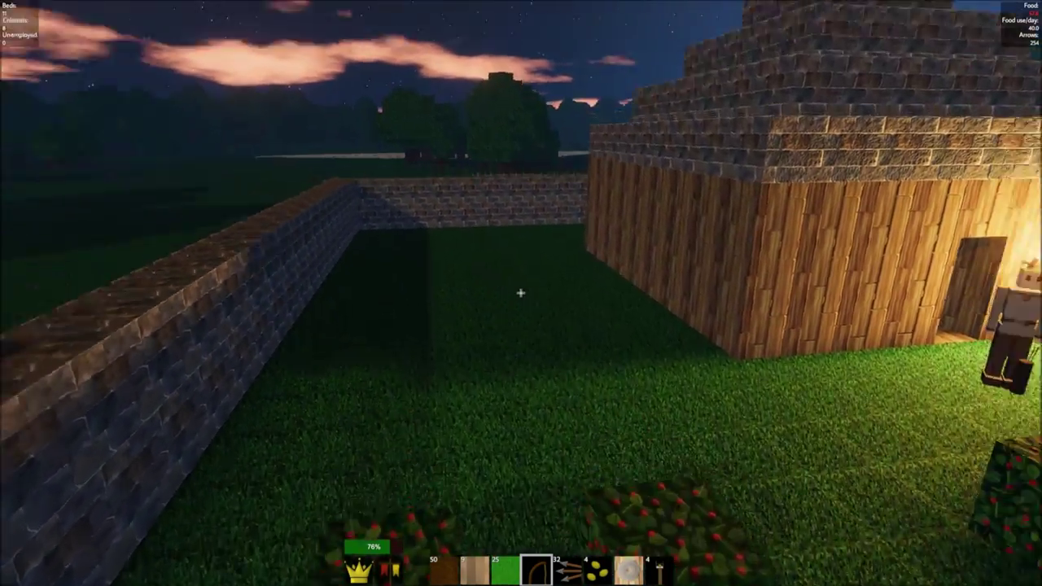
{"action": "key", "text": "w"}
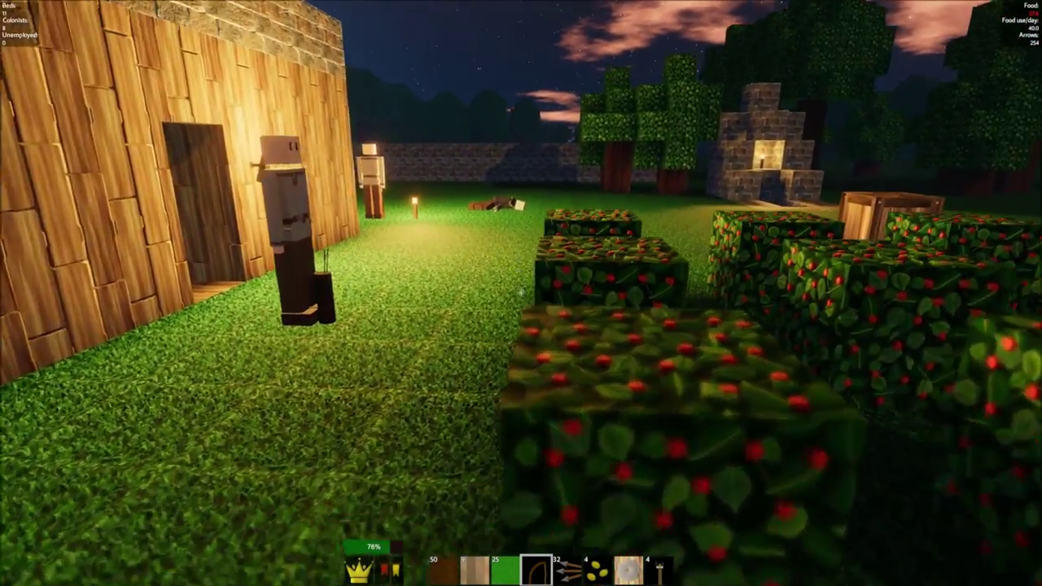
{"action": "key", "text": "w"}
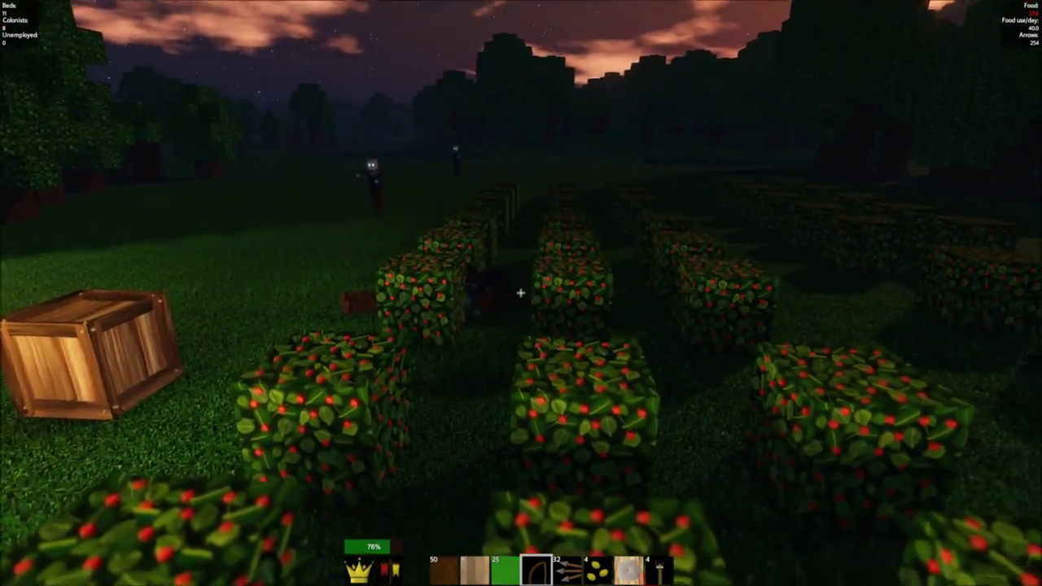
{"action": "key", "text": "s"}
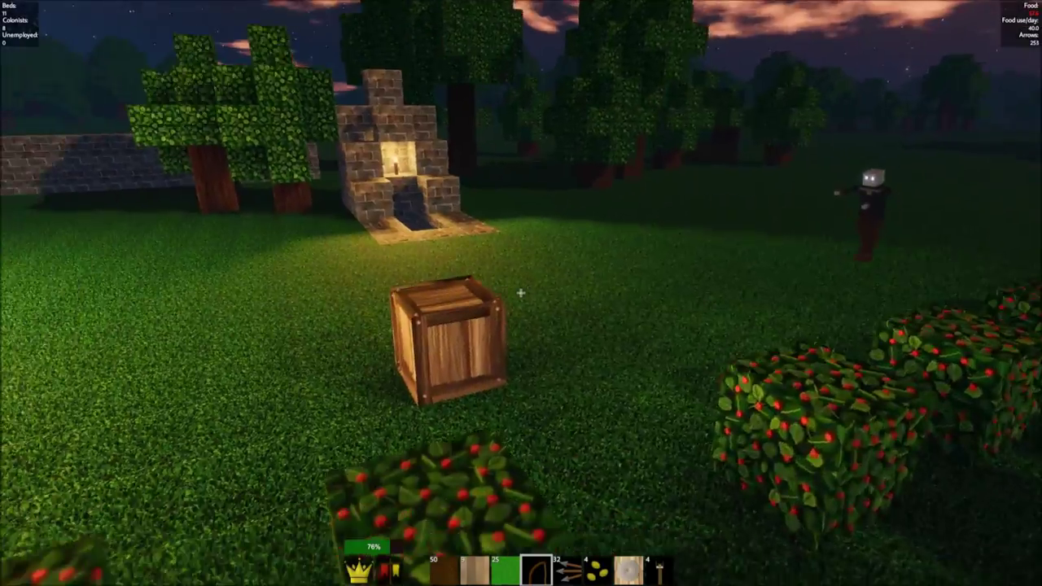
{"action": "key", "text": "w"}
{"action": "key", "text": "w"}
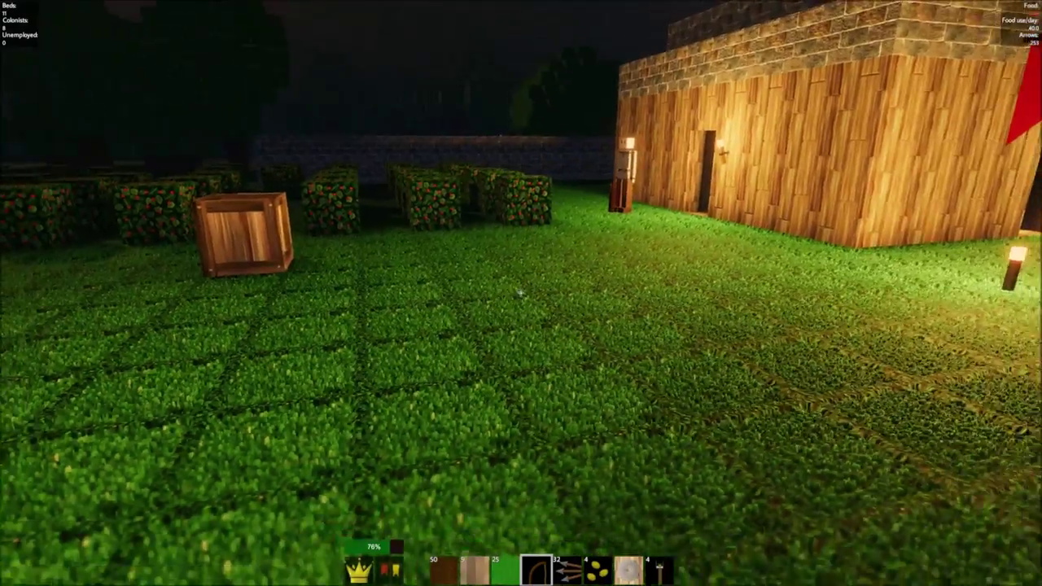
{"action": "key", "text": "w"}
{"action": "key", "text": "s"}
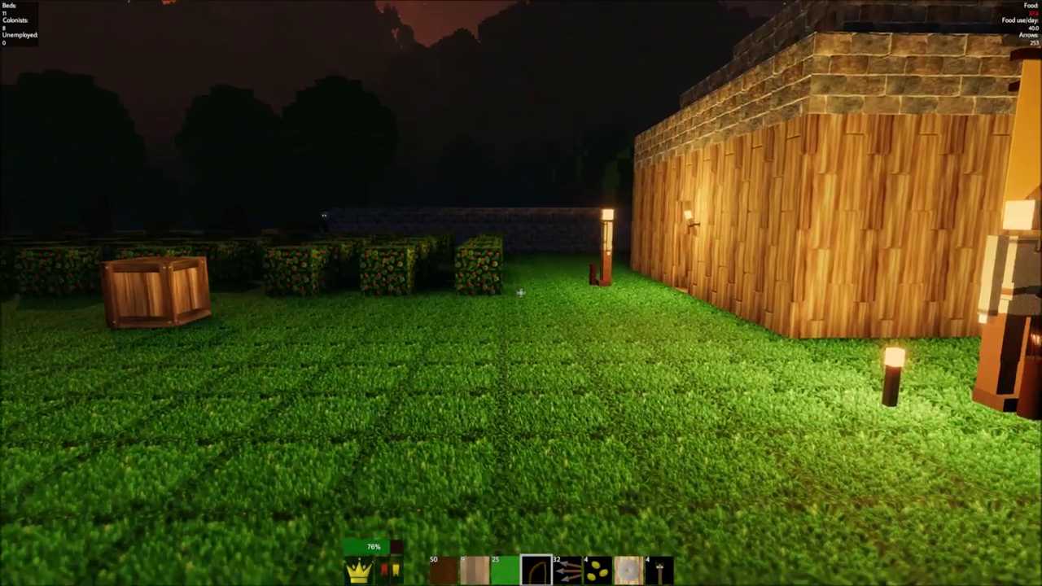
{"action": "key", "text": "w"}
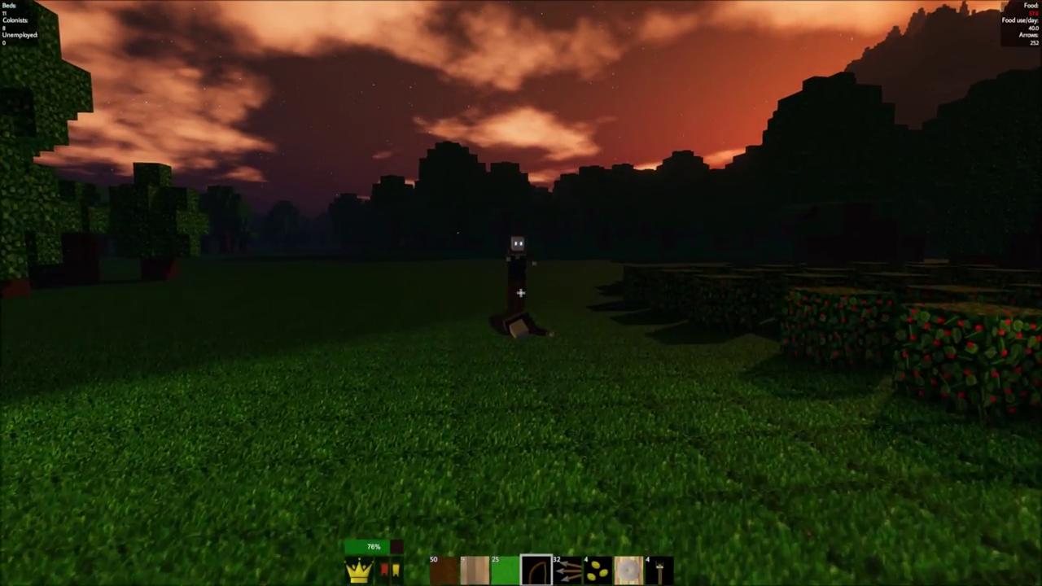
{"action": "left_click", "coordinate": [520, 292]}
{"action": "key", "text": "w"}
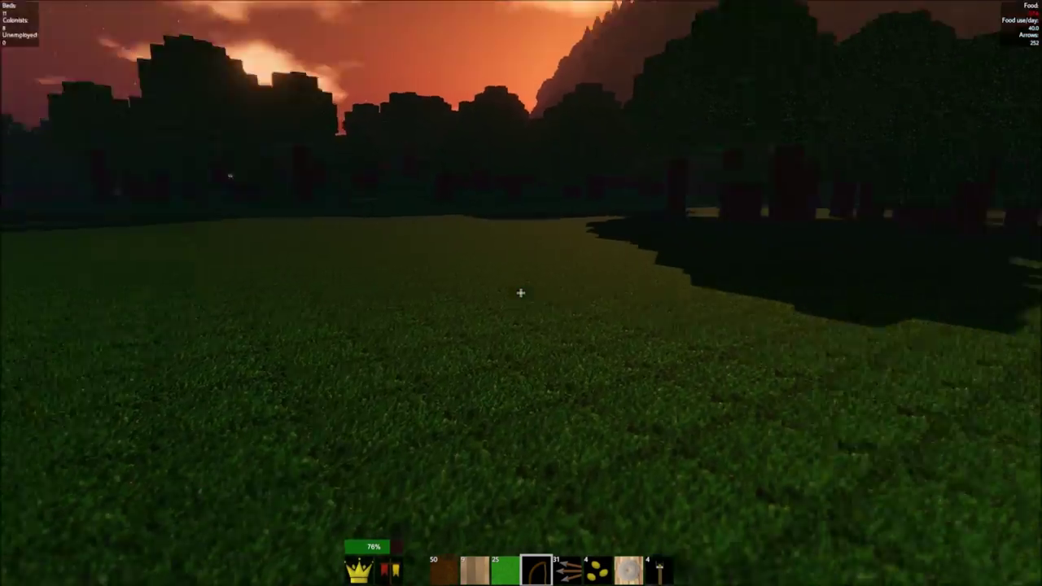
{"action": "key", "text": "w"}
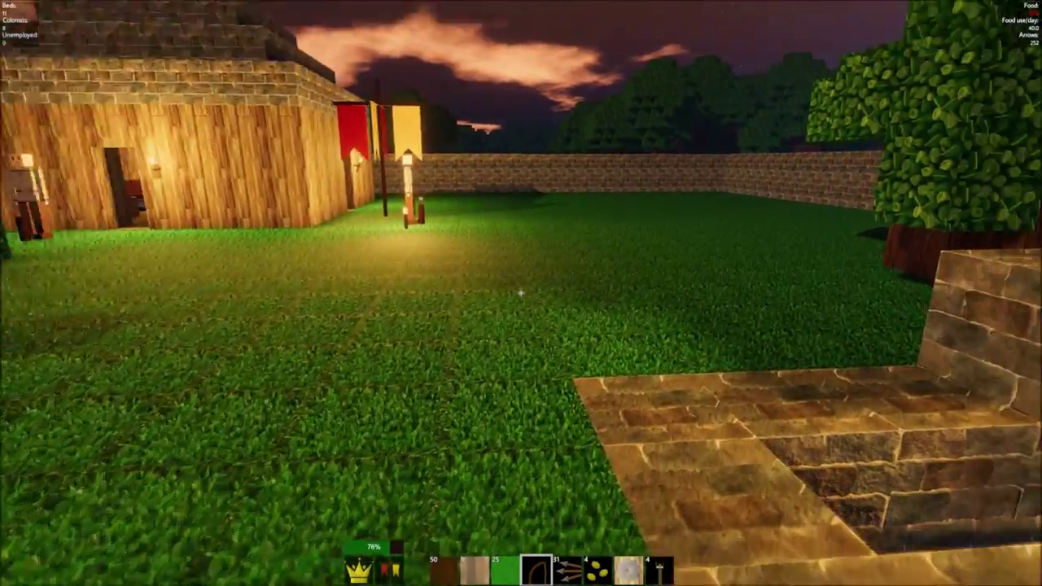
{"action": "key", "text": "w"}
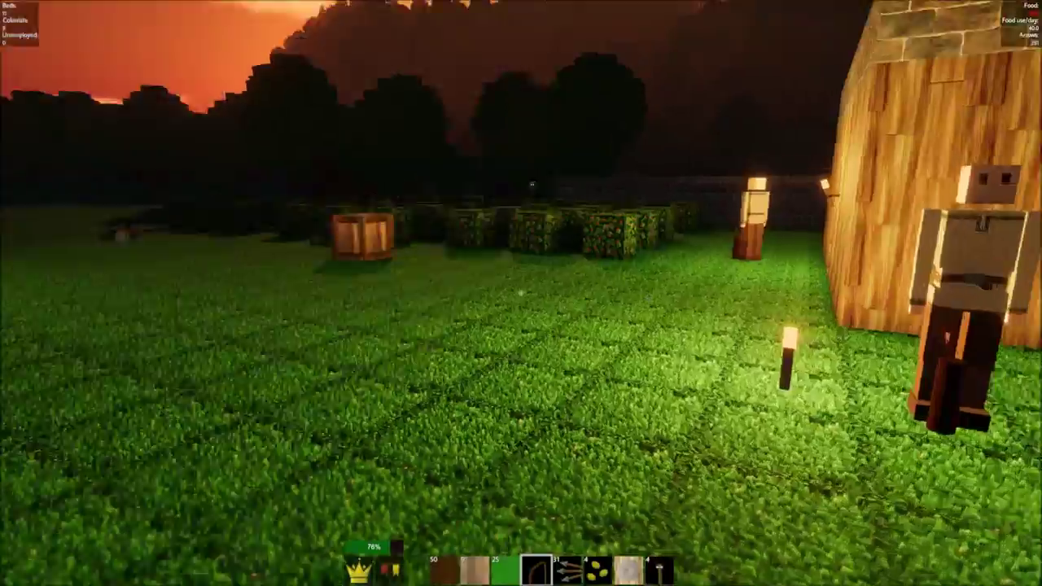
Step: Dig out the plank and grass blocks beside the stone stair shaft
{"action": "key", "text": "w"}
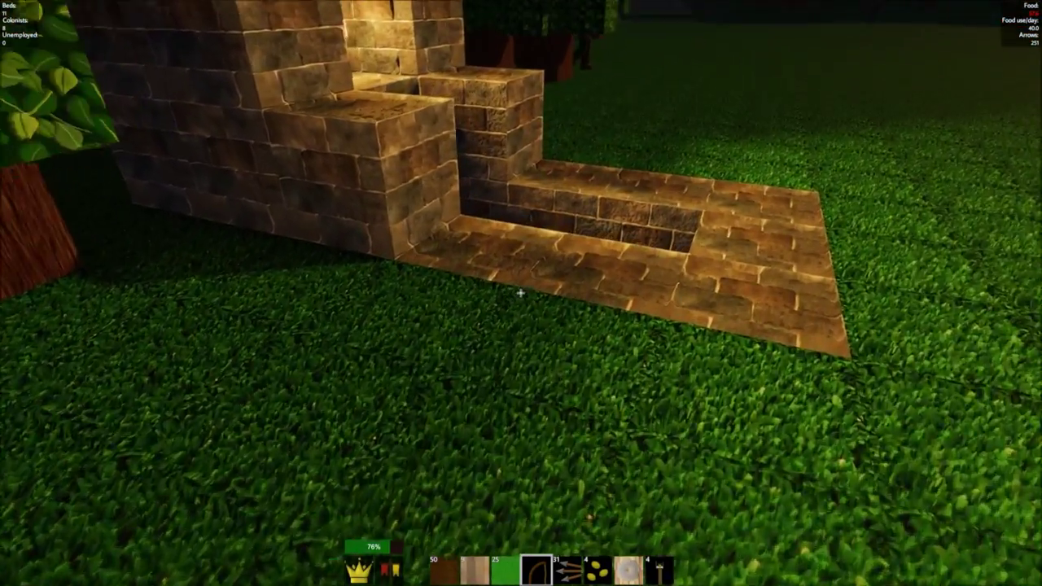
{"action": "key", "text": "w"}
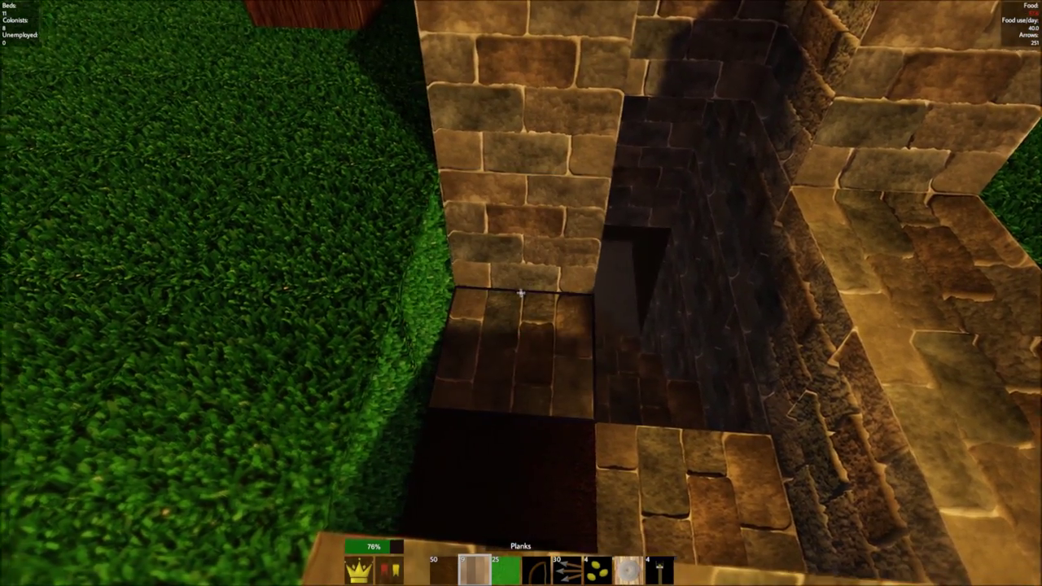
{"action": "left_click", "coordinate": [521, 293]}
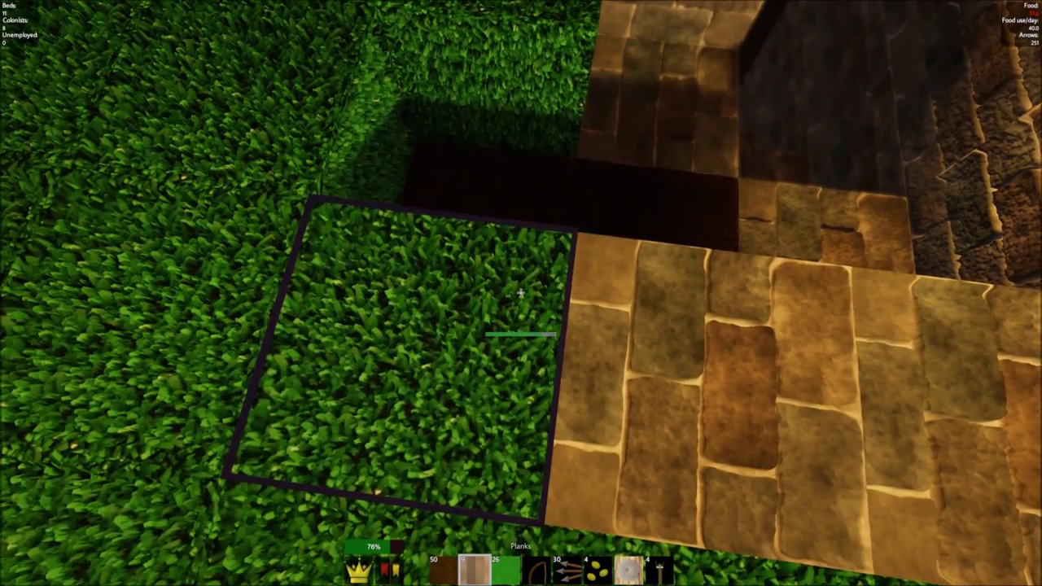
{"action": "left_click", "coordinate": [521, 293]}
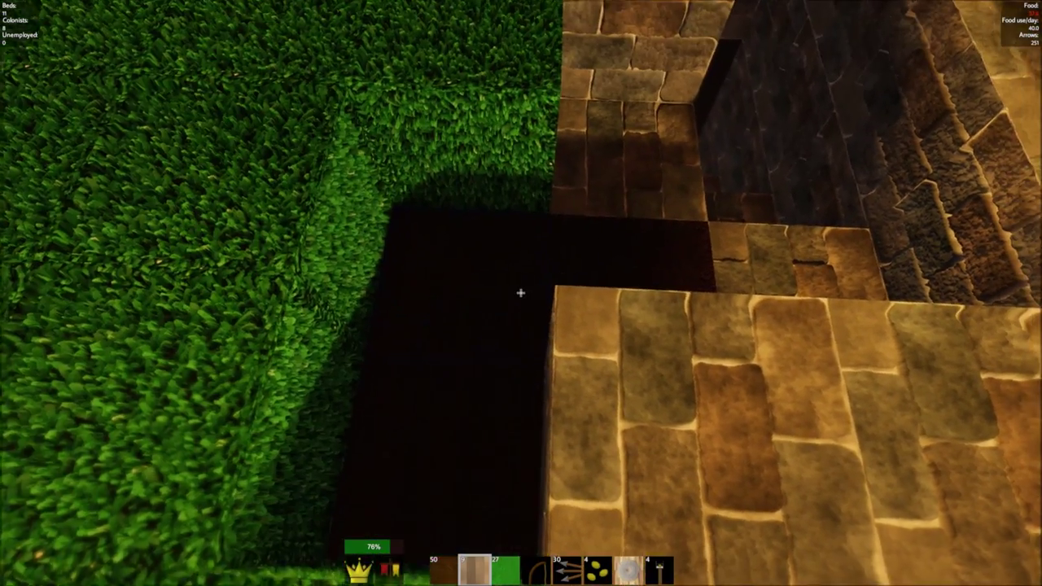
Step: Refill the hole with two Grass Temperate blocks, then walk toward the house
{"action": "key", "text": "s"}
{"action": "key", "text": "w"}
{"action": "key", "text": "3"}
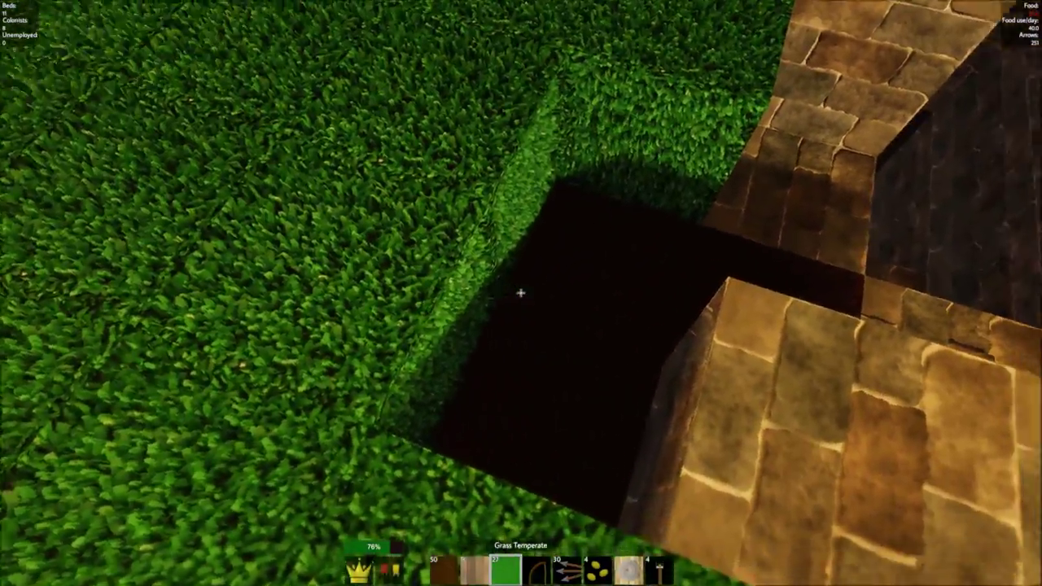
{"action": "right_click", "coordinate": [521, 293]}
{"action": "right_click", "coordinate": [521, 292]}
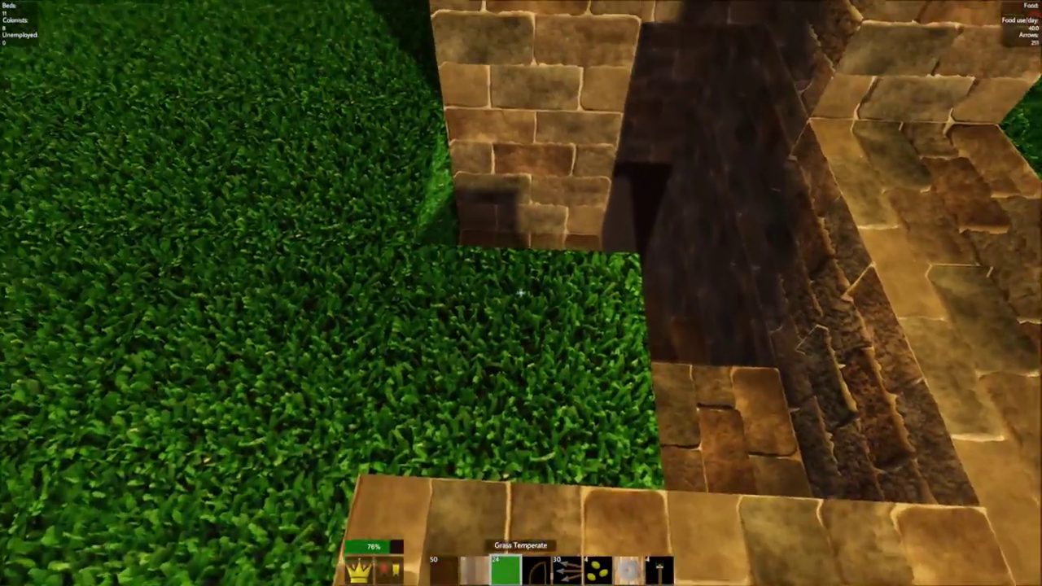
{"action": "key", "text": "s"}
{"action": "key", "text": "w"}
Step: Walk past the house and banner pole to the brick wall by the tree
{"action": "key", "text": "w"}
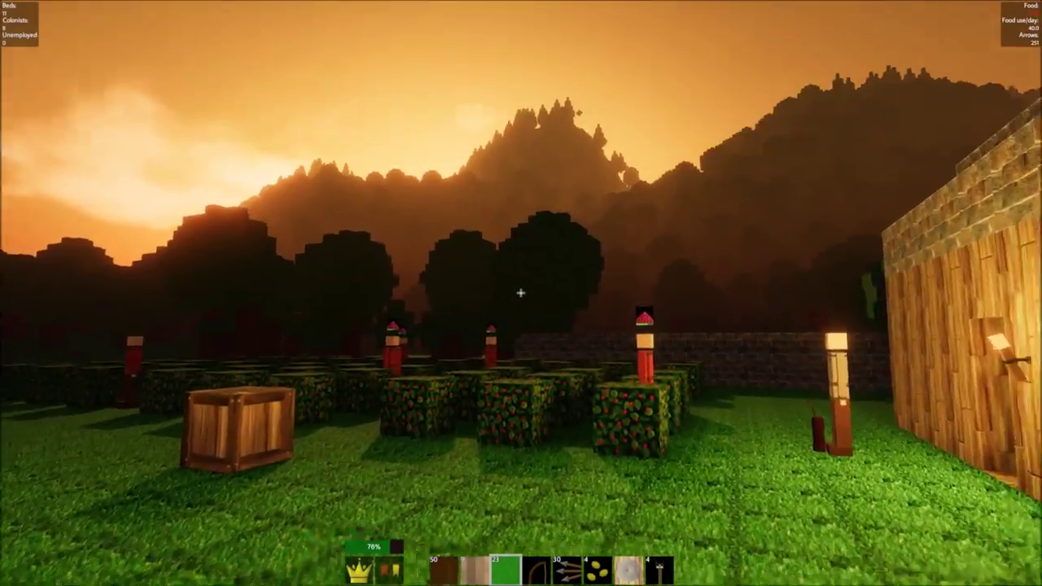
{"action": "key", "text": "w"}
{"action": "key", "text": "w"}
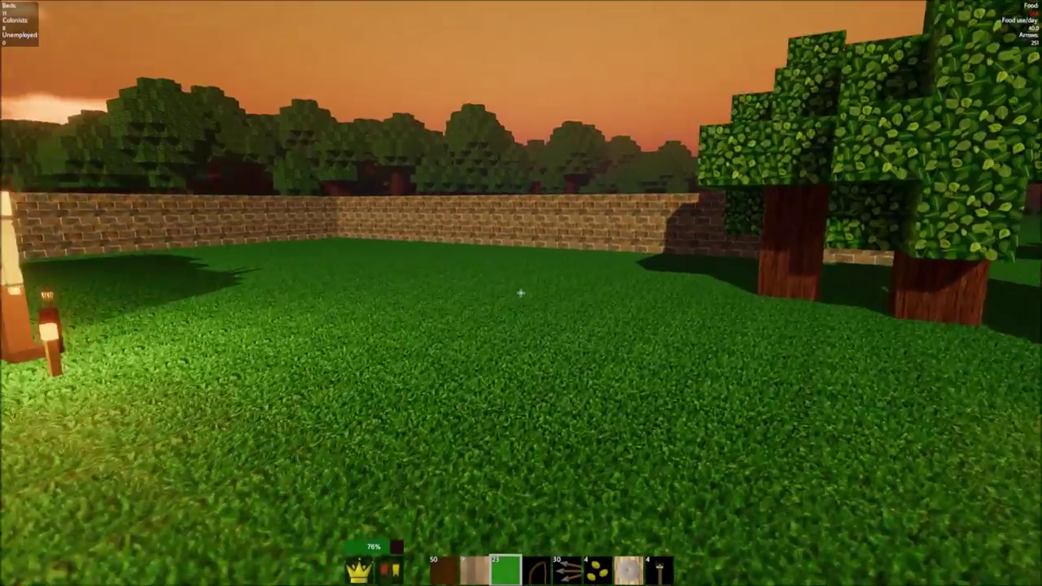
{"action": "key", "text": "w"}
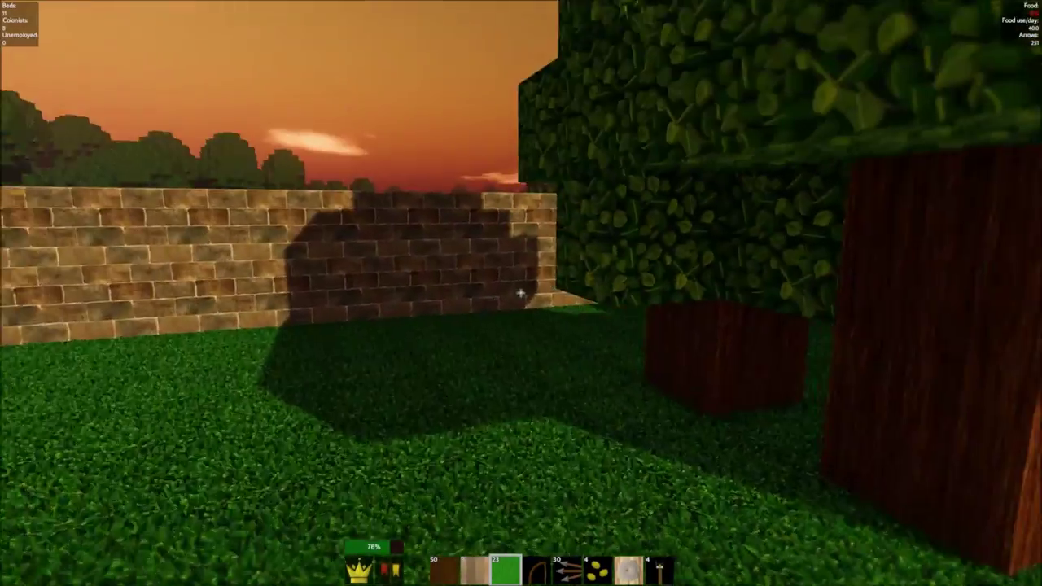
{"action": "key", "text": "w"}
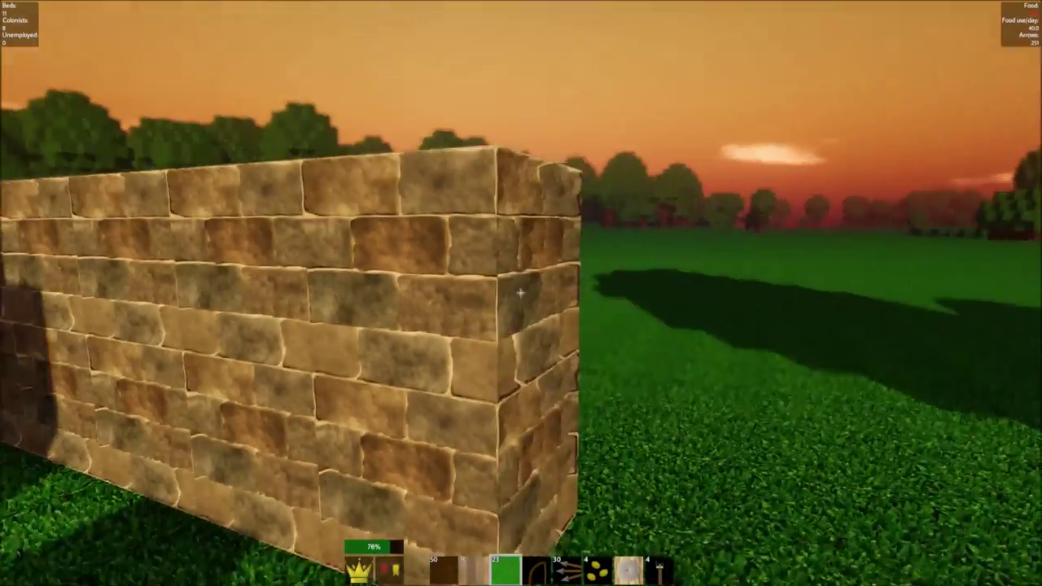
Step: Rise over the wall, placing and then digging up a test grass block
{"action": "key", "text": "space"}
{"action": "key", "text": "space"}
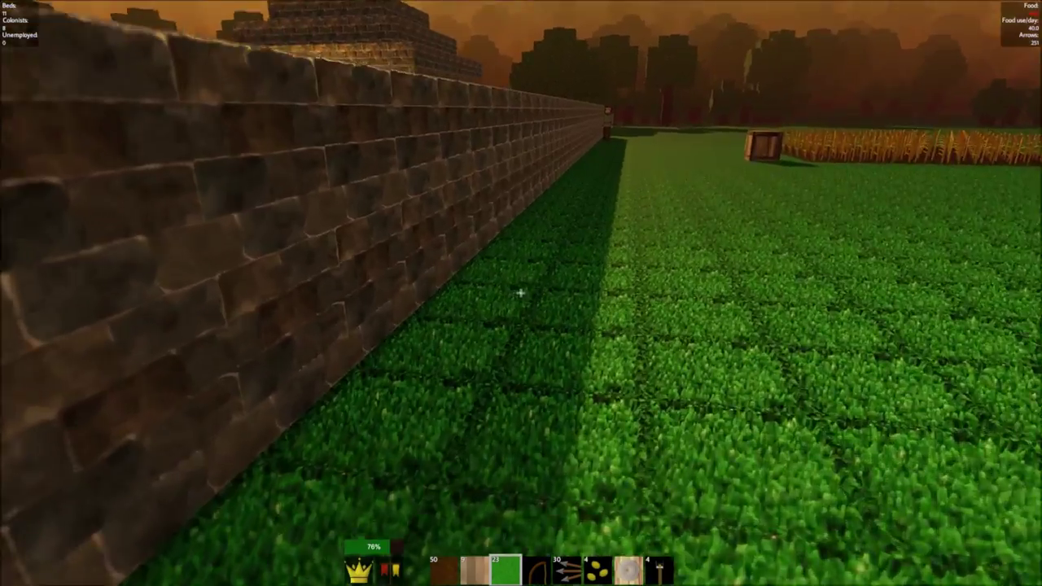
{"action": "right_click", "coordinate": [521, 292]}
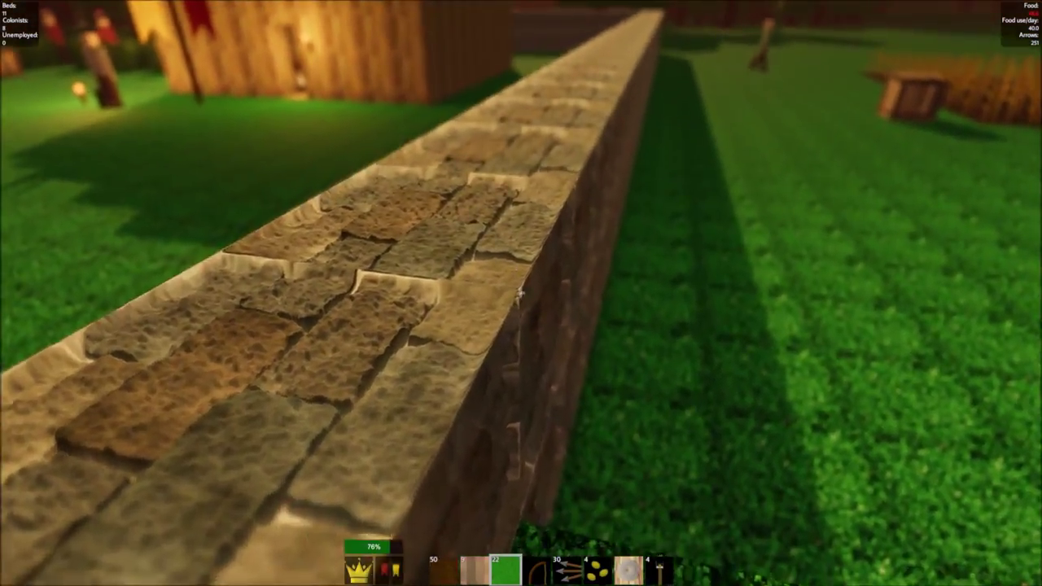
{"action": "key", "text": "space"}
{"action": "left_click", "coordinate": [521, 293]}
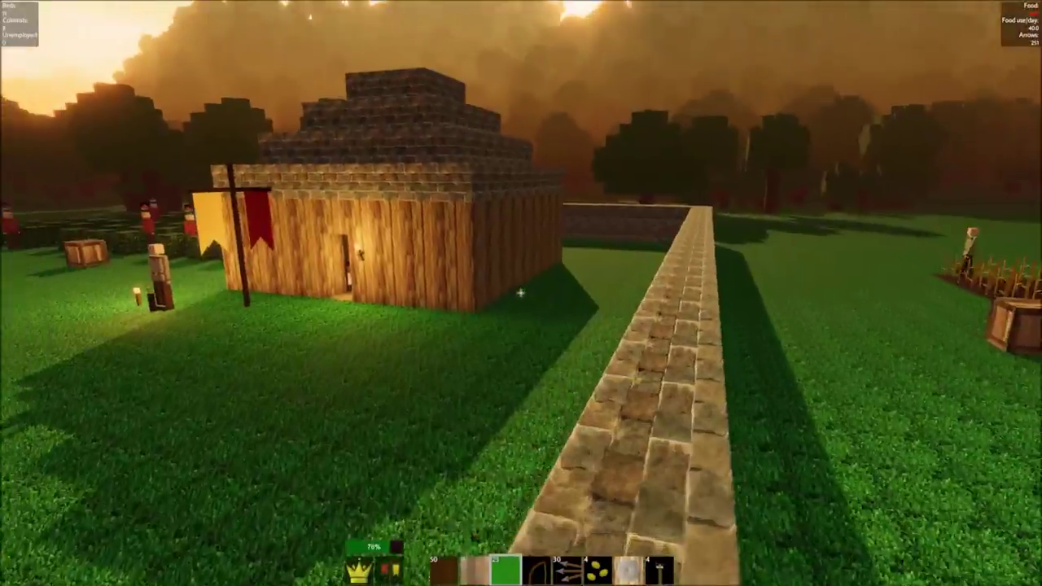
Step: Approach the wheat farm, then place and remove another grass block by the wall
{"action": "key", "text": "w"}
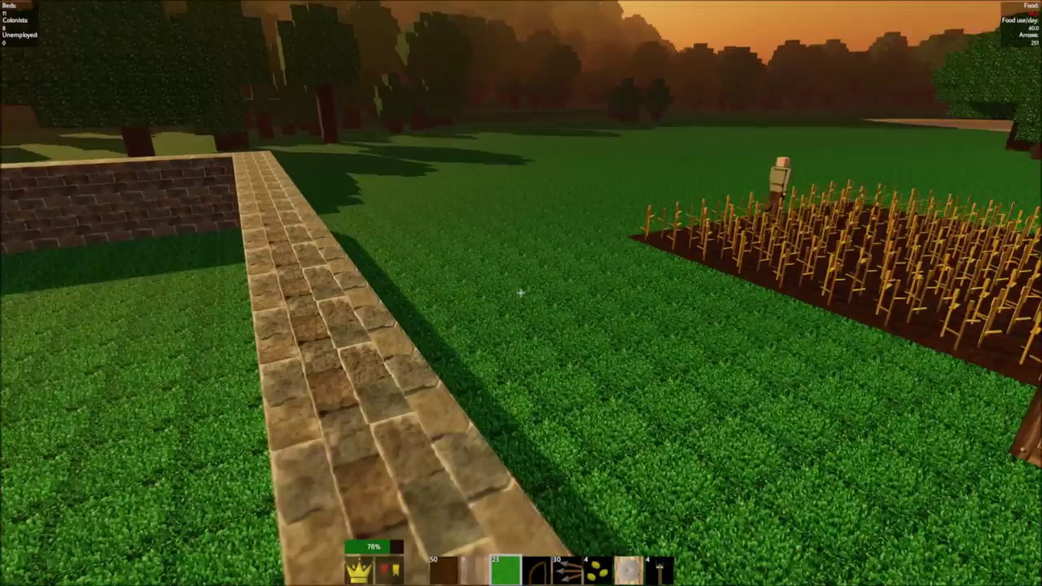
{"action": "key", "text": "s"}
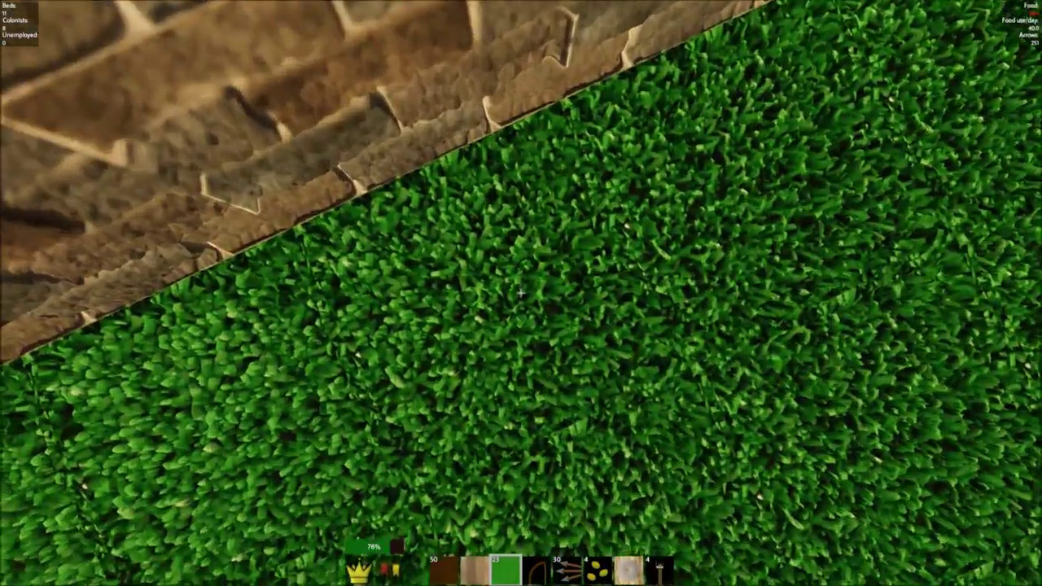
{"action": "right_click", "coordinate": [520, 293]}
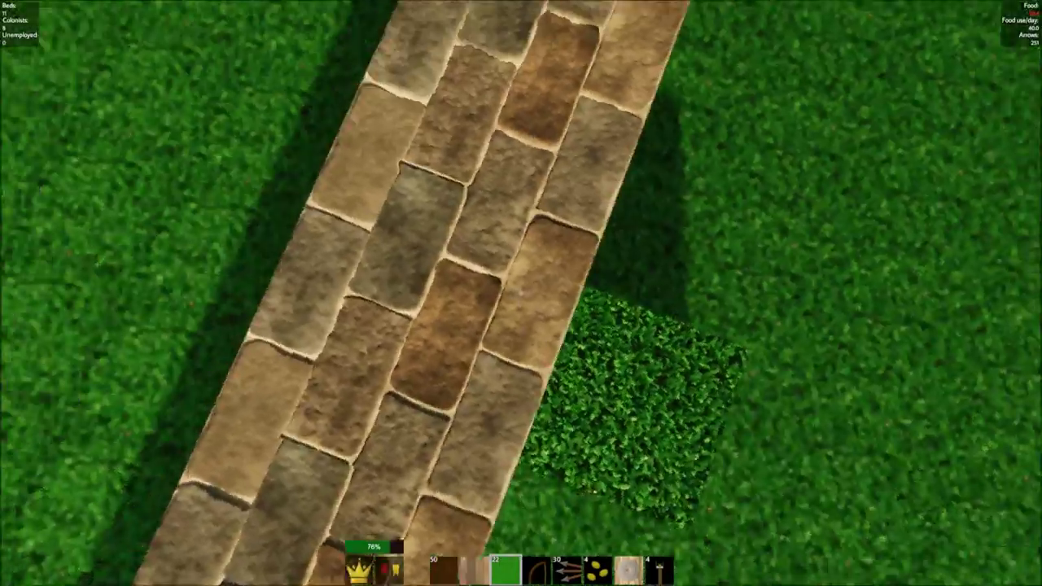
{"action": "left_click", "coordinate": [520, 293]}
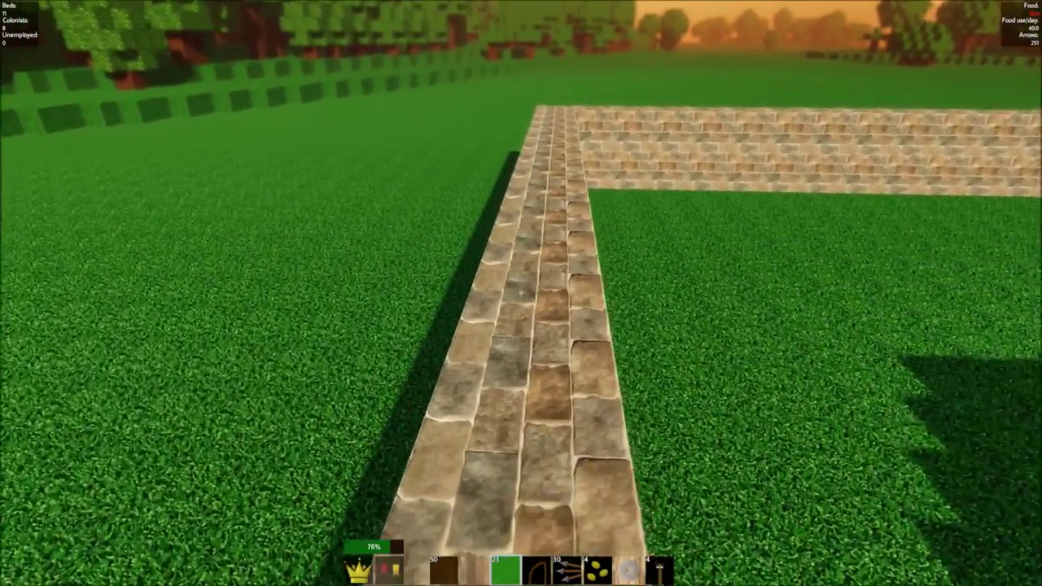
Step: Walk over the ripe wheat rows, trailing the farmer colonist and passing the crate
{"action": "key", "text": "w"}
{"action": "key", "text": "w"}
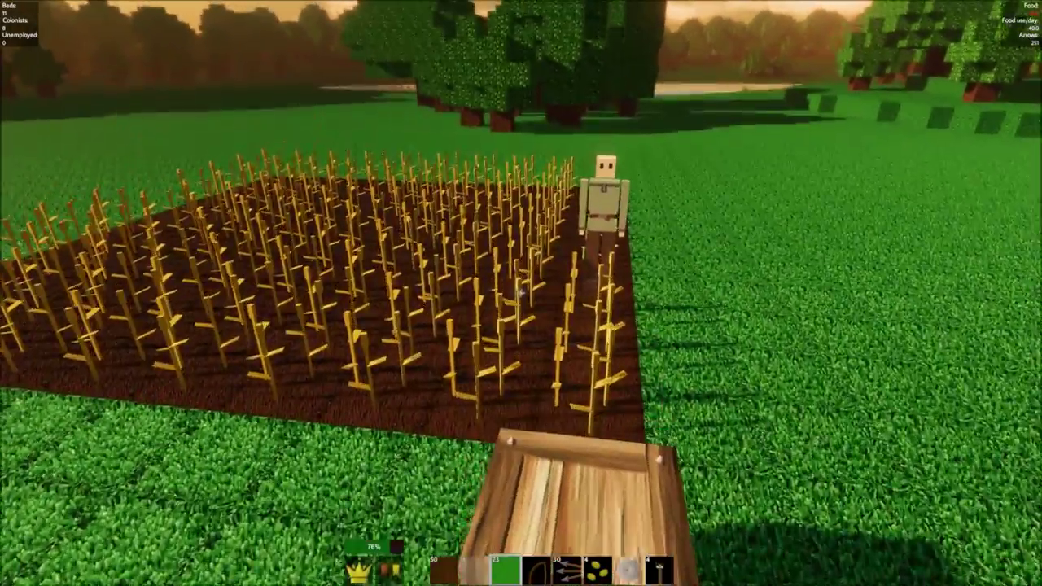
{"action": "key", "text": "space"}
{"action": "key", "text": "w"}
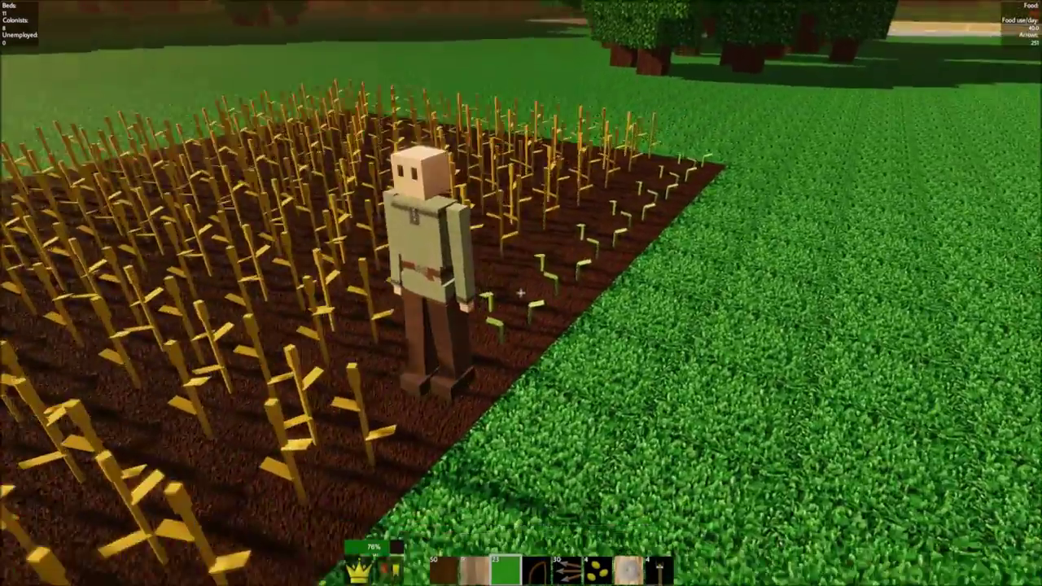
{"action": "key", "text": "w"}
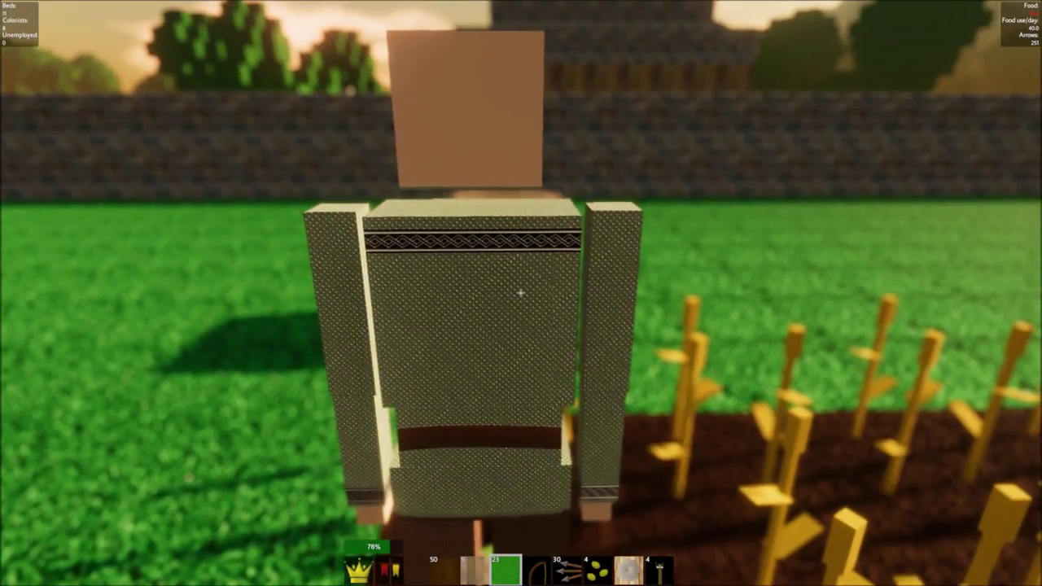
{"action": "key", "text": "s"}
{"action": "key", "text": "w"}
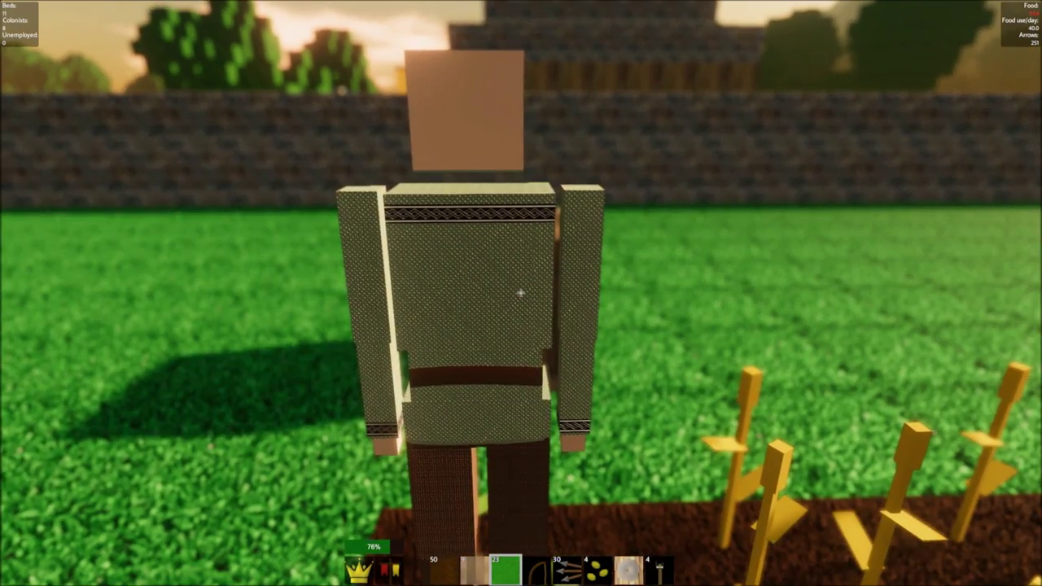
{"action": "key", "text": "w"}
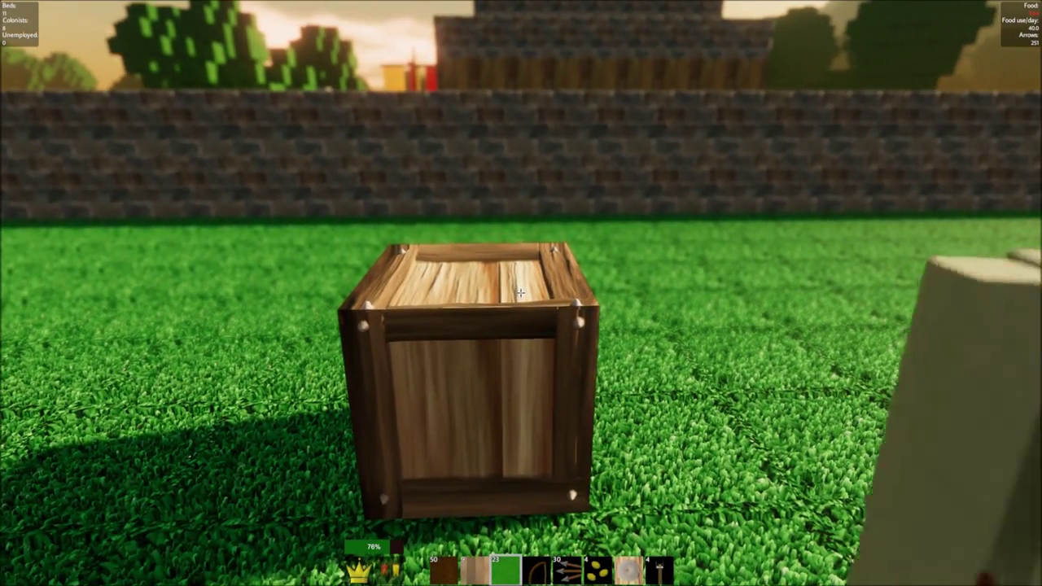
{"action": "key", "text": "s"}
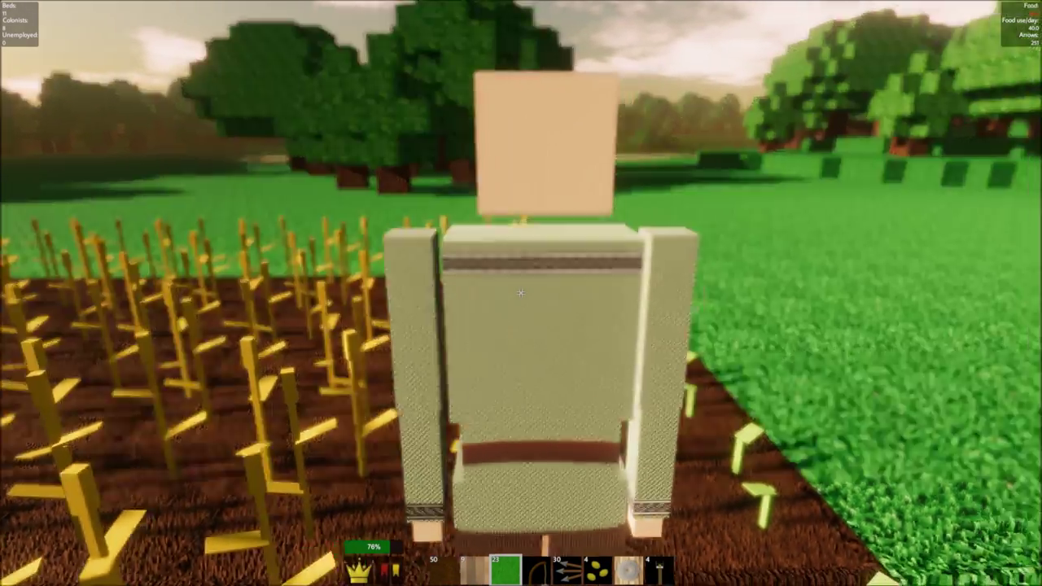
Step: Walk past the wall's end and along the stone wall toward the trees
{"action": "key", "text": "w"}
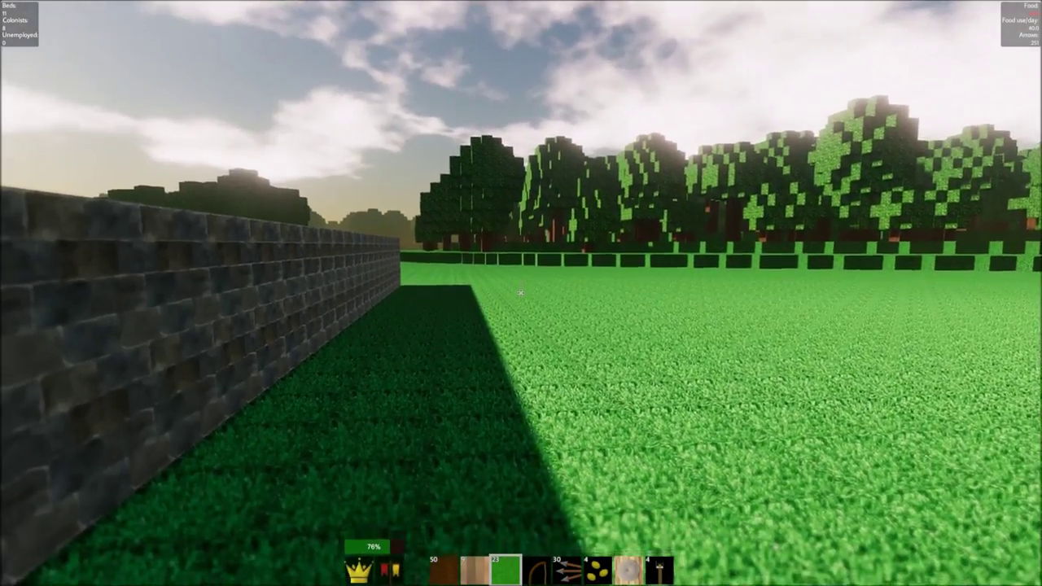
{"action": "key", "text": "w"}
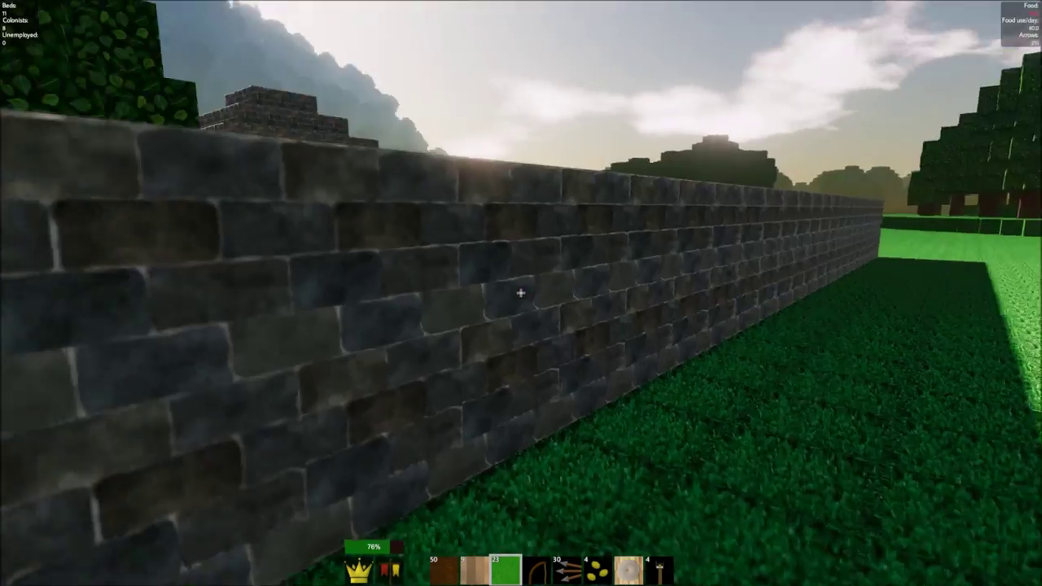